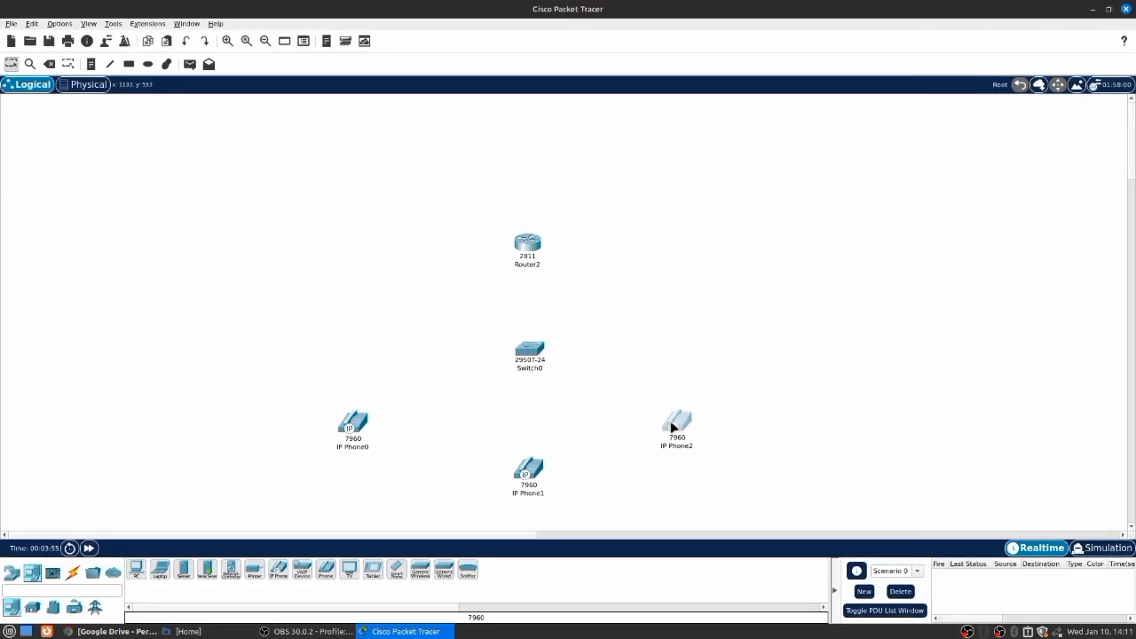
Cable Router2 to Switch0 using the automatic connection type.
left_click(73, 573)
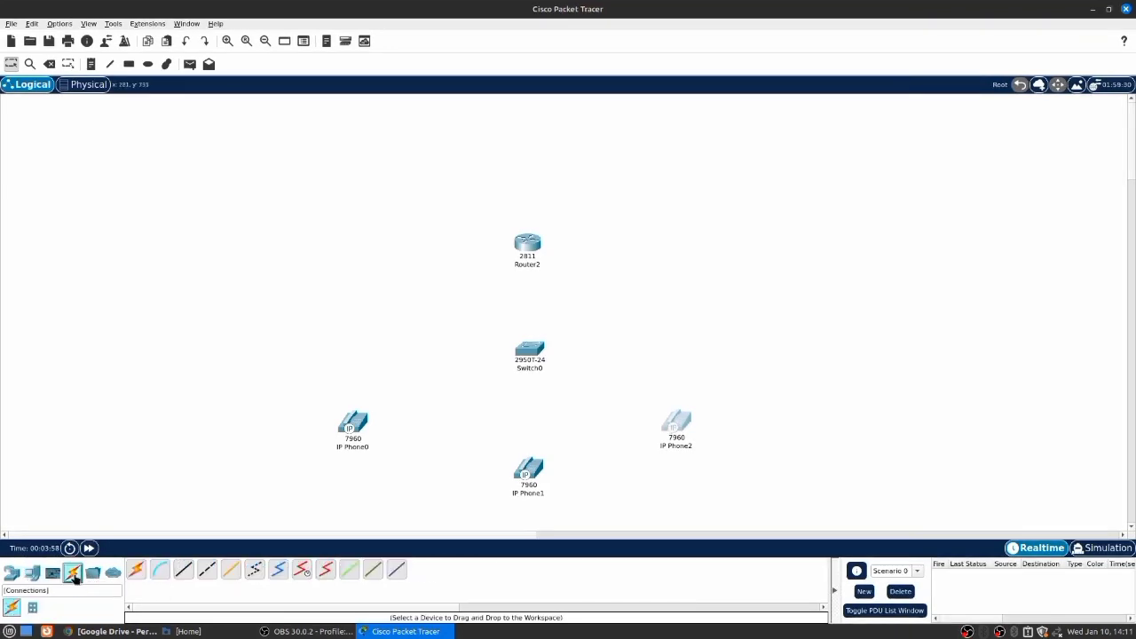
left_click(527, 245)
left_click(530, 350)
Cable Switch0 to IP Phone0, IP Phone1 and IP Phone2 using the automatic connection type.
left_click(137, 569)
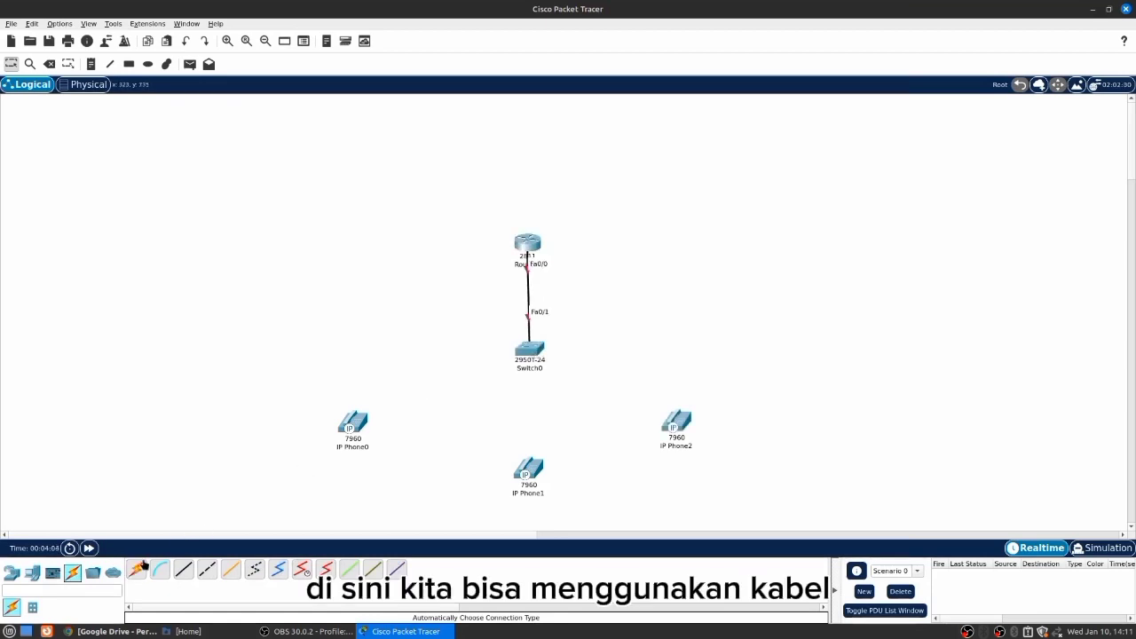
left_click(531, 348)
left_click(355, 422)
left_click(136, 570)
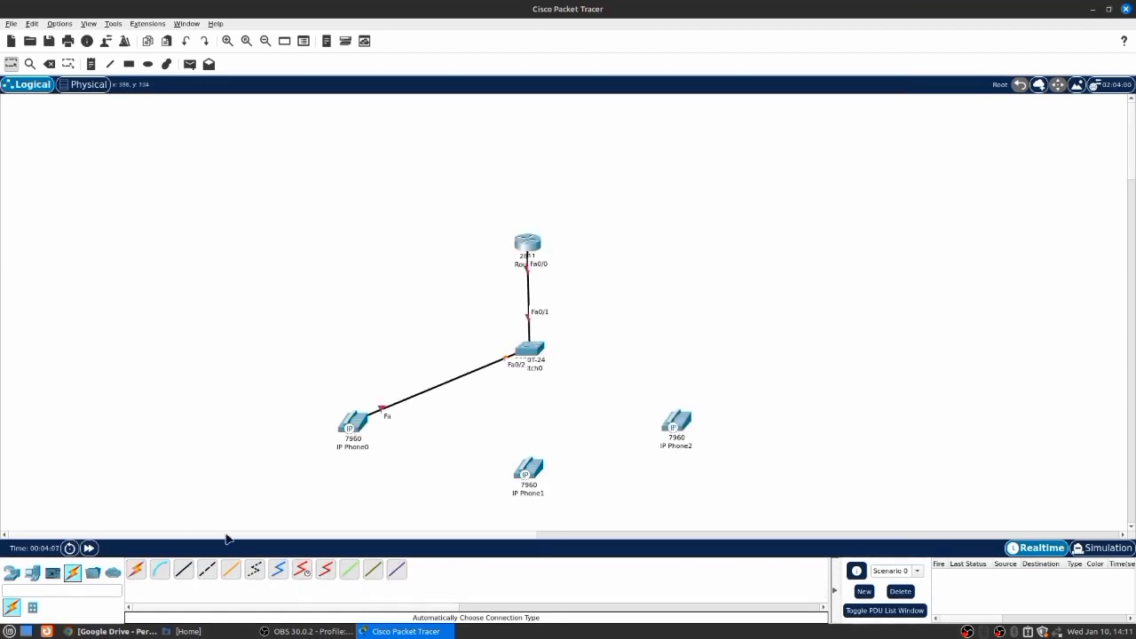
left_click(529, 350)
left_click(527, 468)
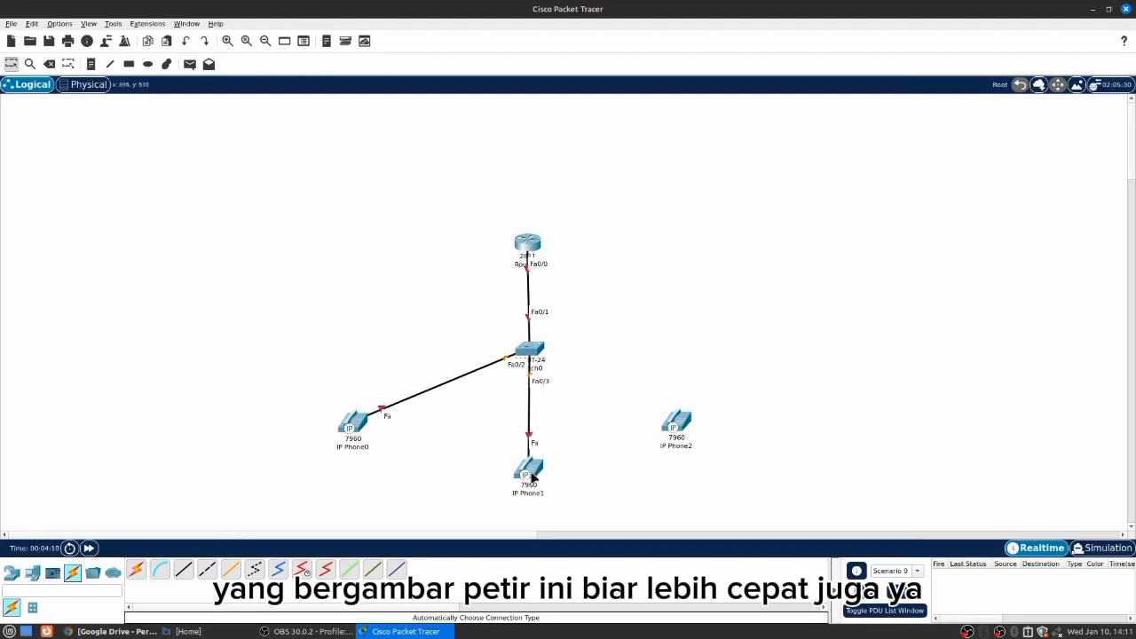
left_click(137, 569)
left_click(530, 355)
left_click(676, 422)
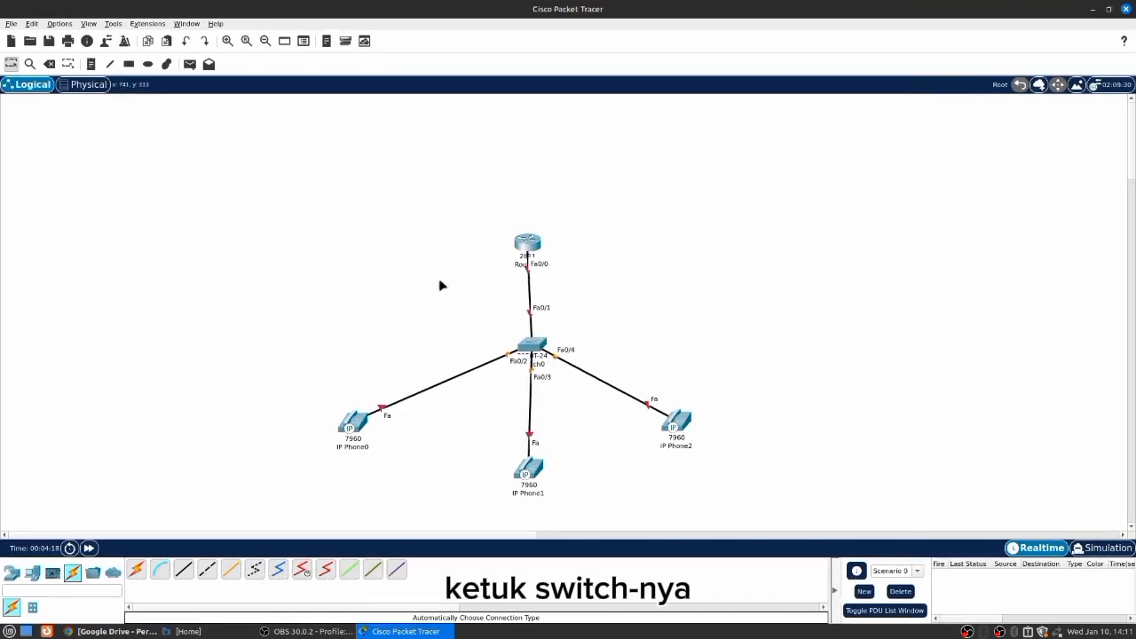
Open Switch0's command line and enter global configuration mode with enable and conf ter.
left_click(531, 342)
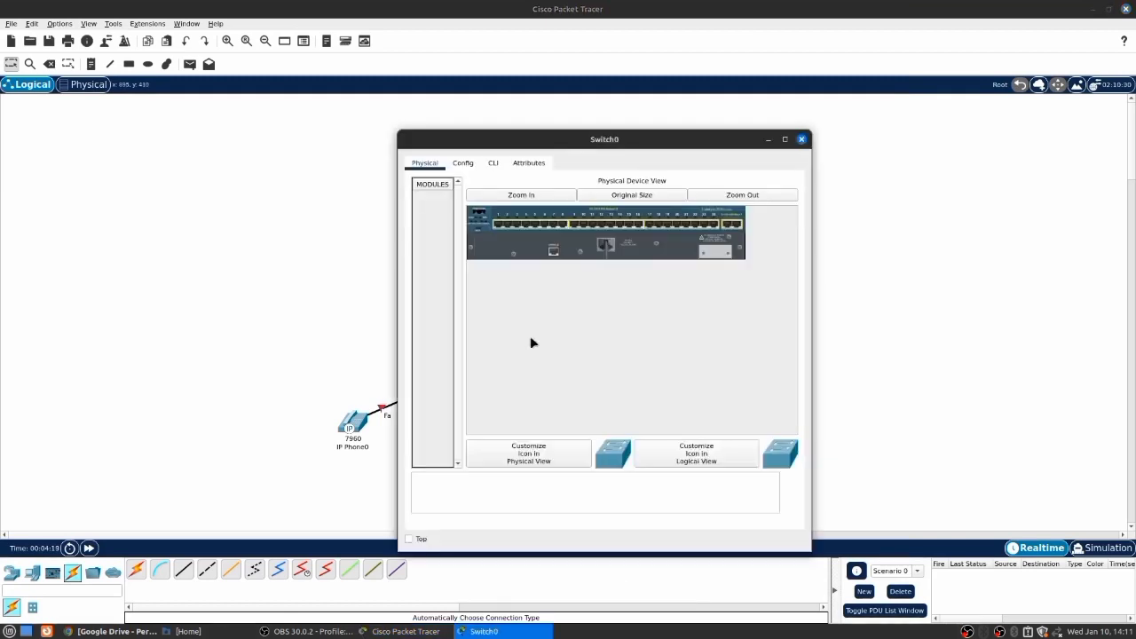
left_click(493, 165)
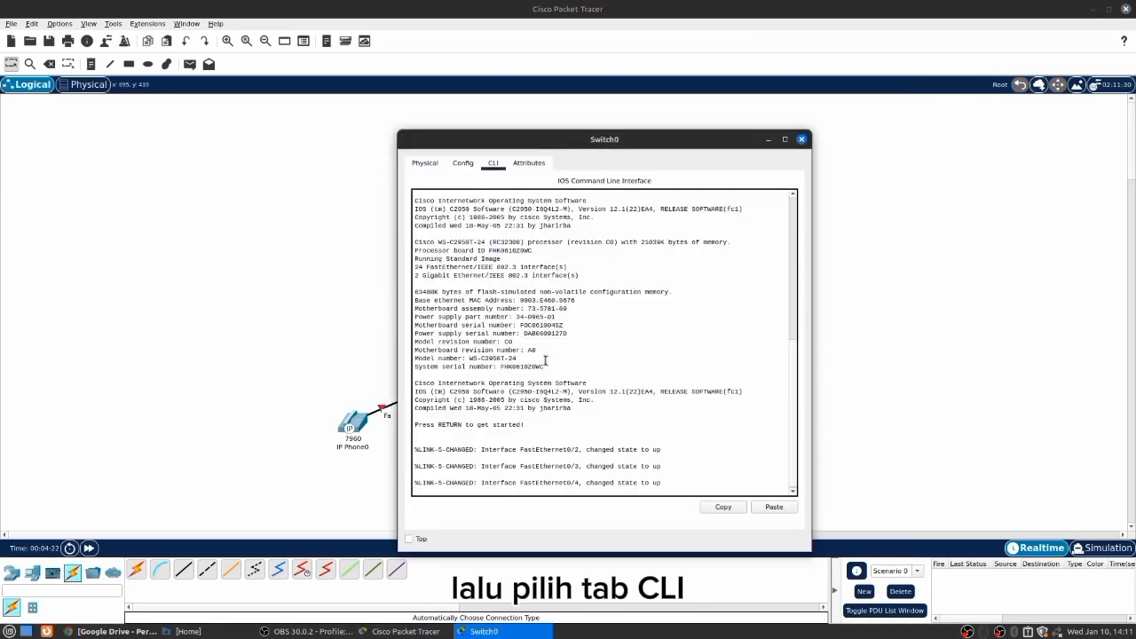
key("Return")
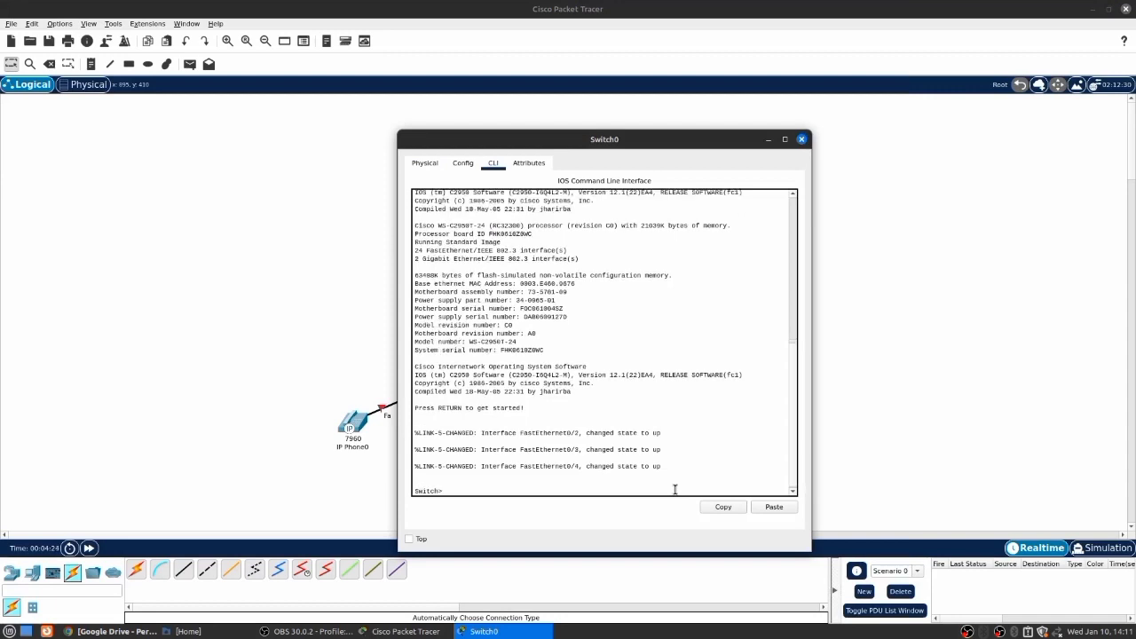
type("en")
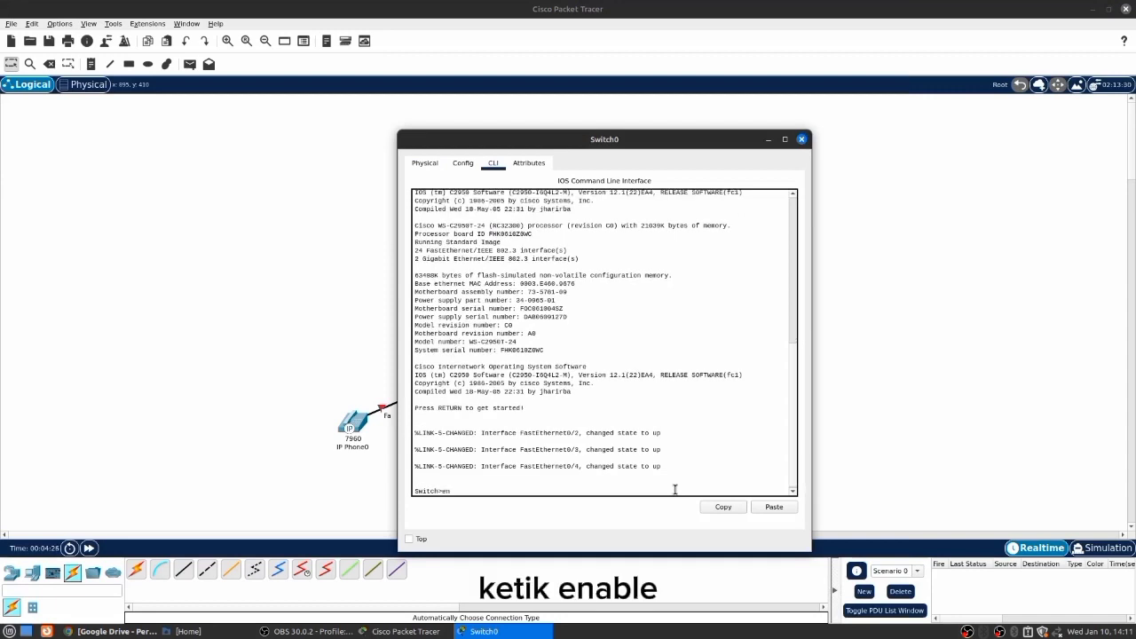
type("able")
key("Return")
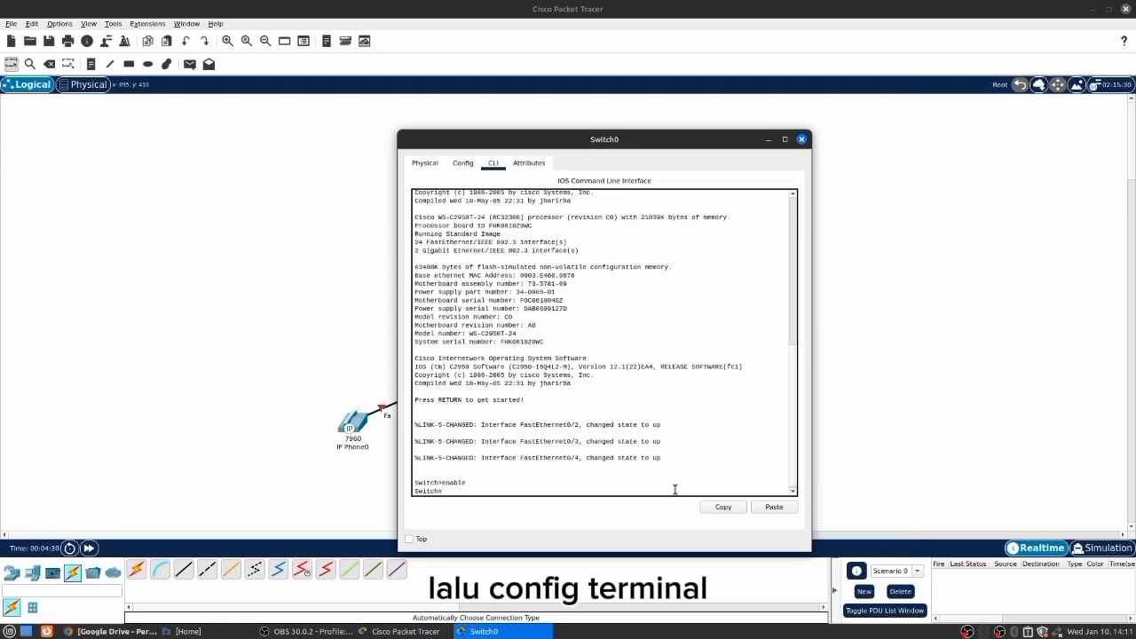
type("conf ter")
key("Return")
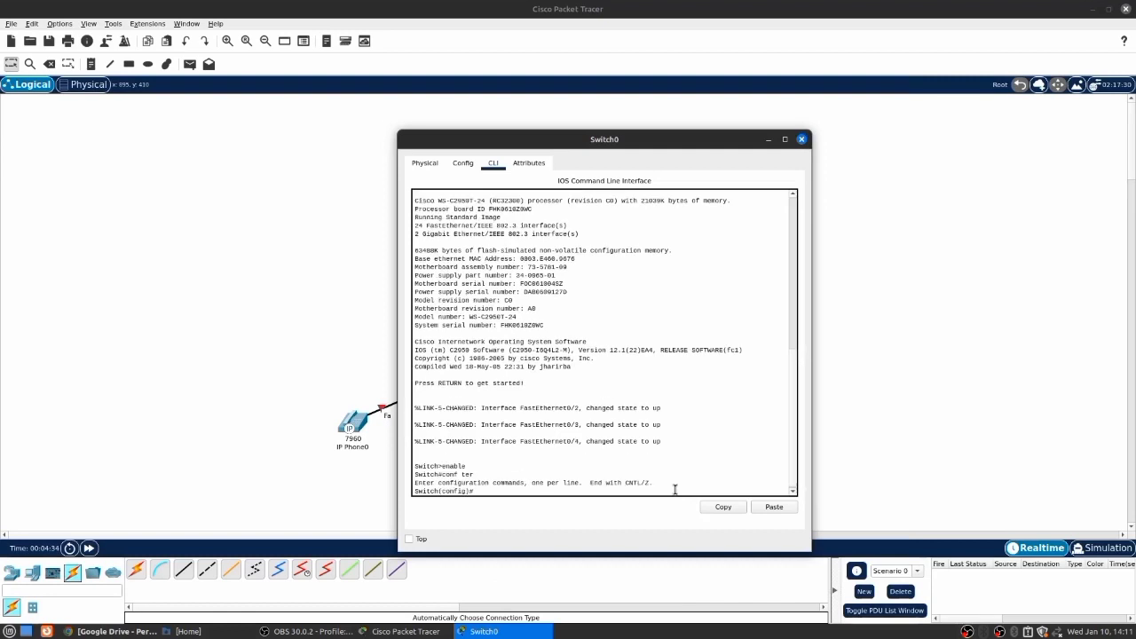
Enter interface configuration for the switch port range fa 0/1-24.
type("int")
key("Tab")
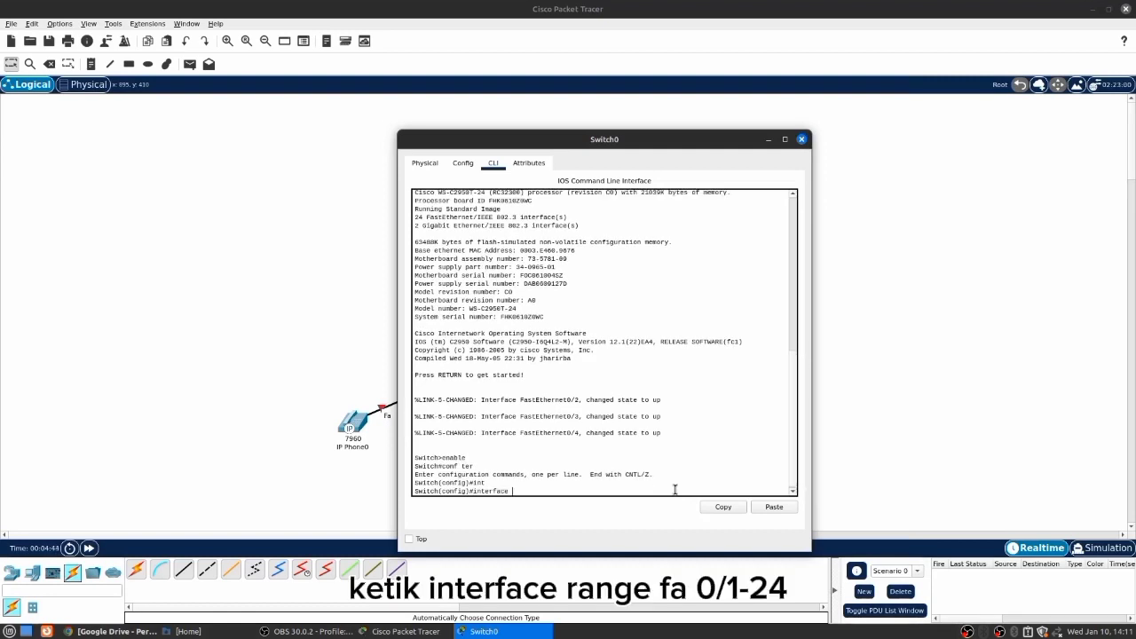
type("range fa 0/1-24")
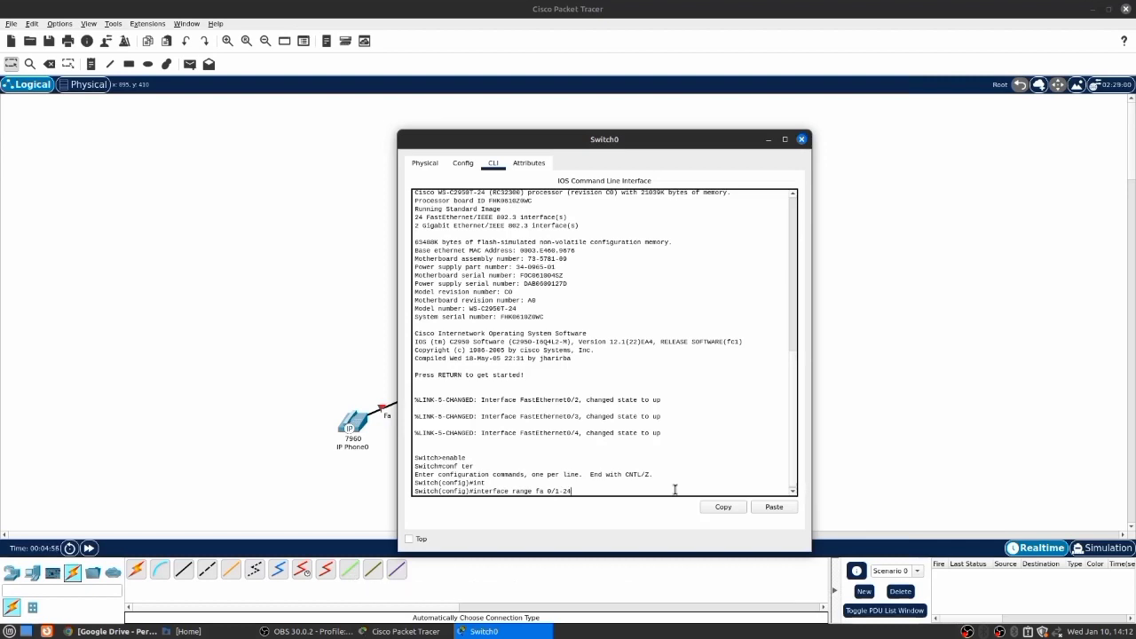
key("Return")
Assign voice VLAN 1 to the selected switch ports and exit the interface range configuration.
type("swit")
key("Tab")
key("BackSpace")
key("BackSpace")
key("BackSpace")
key("BackSpace")
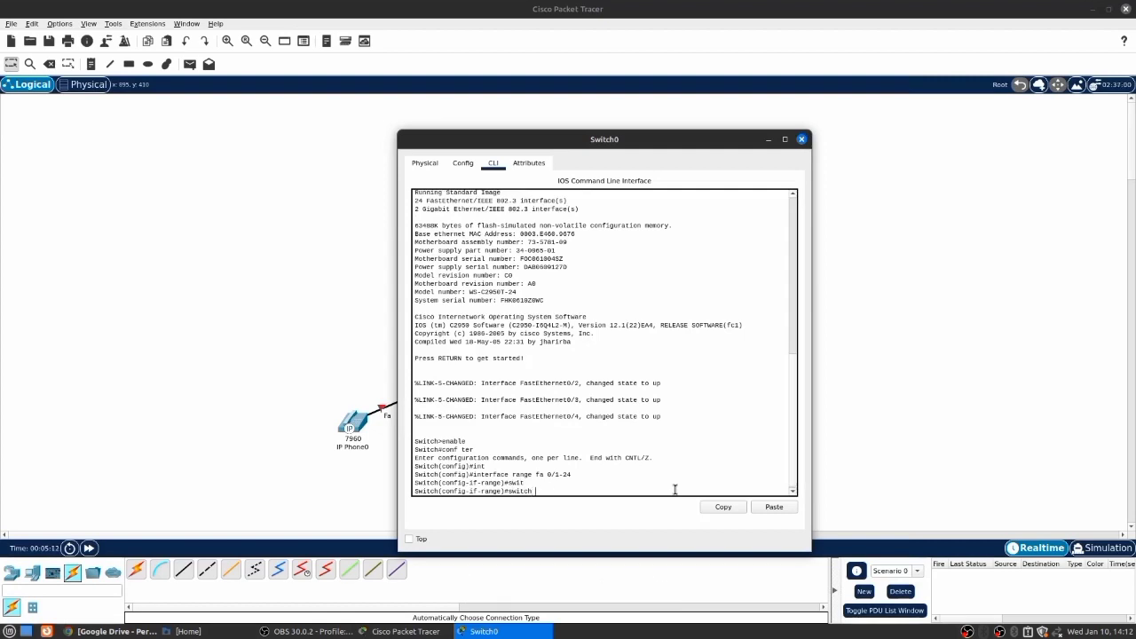
type("voice ")
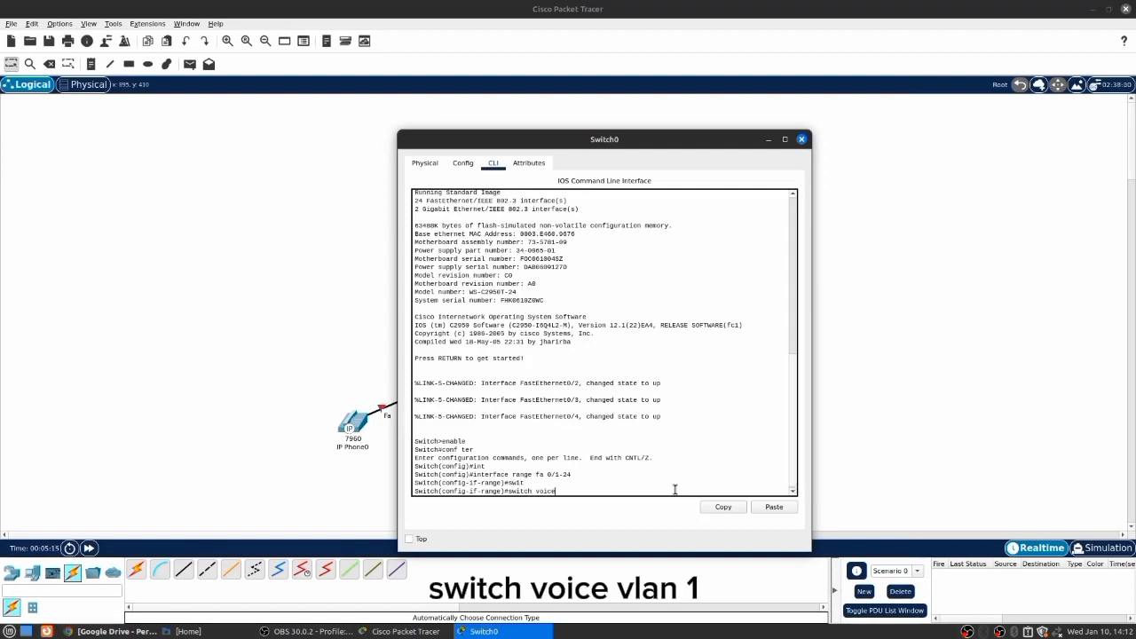
type("vlan ")
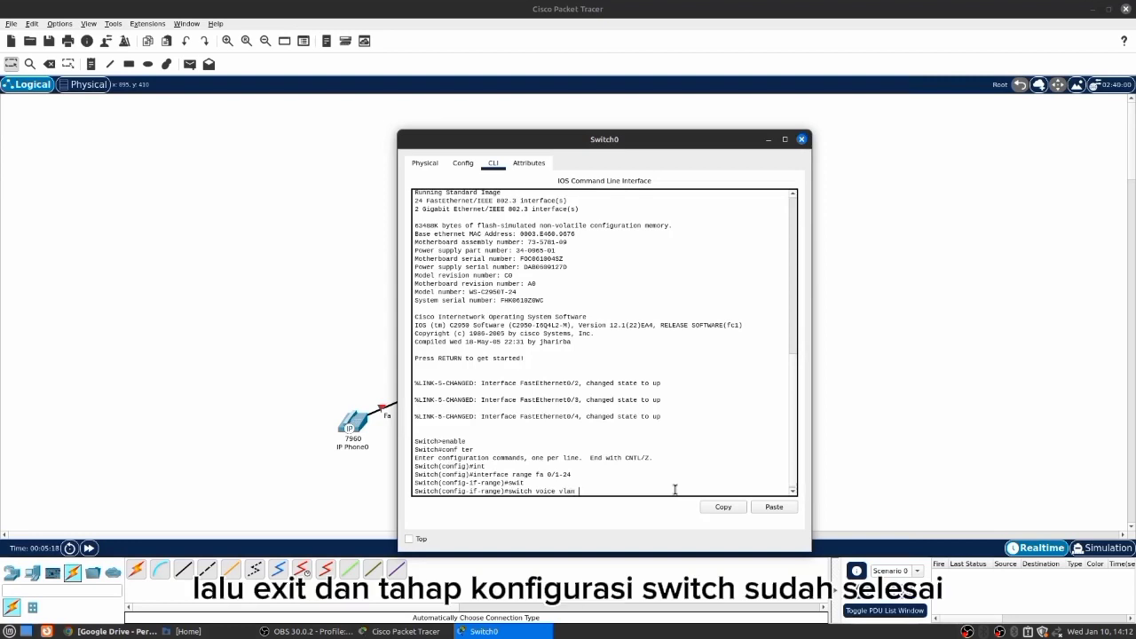
type("1")
key("Return")
type("ex")
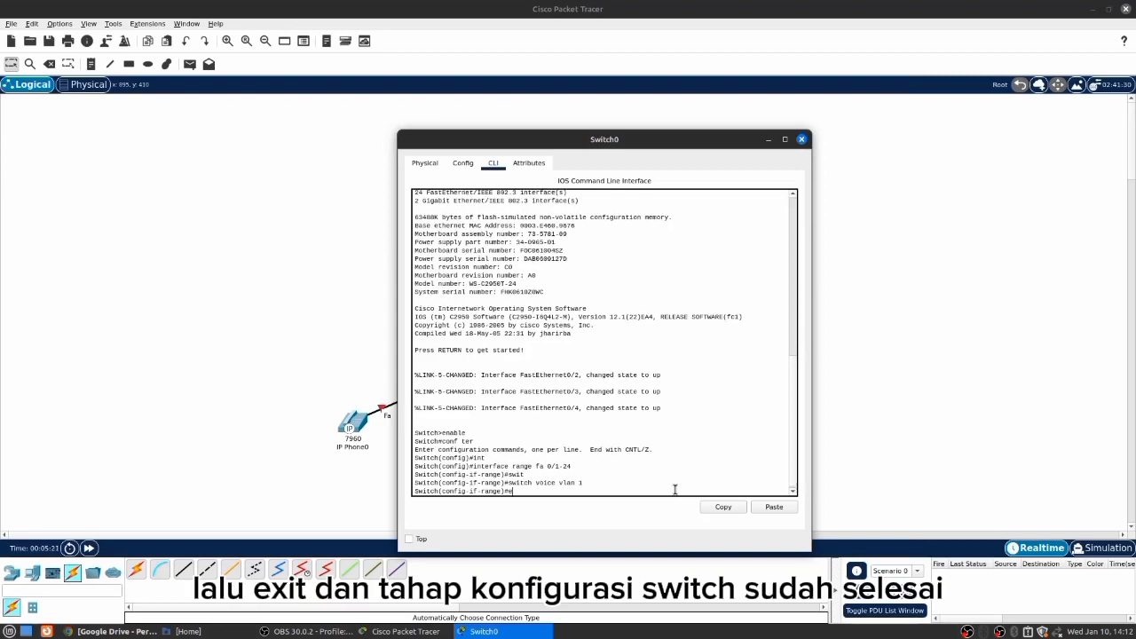
key("Return")
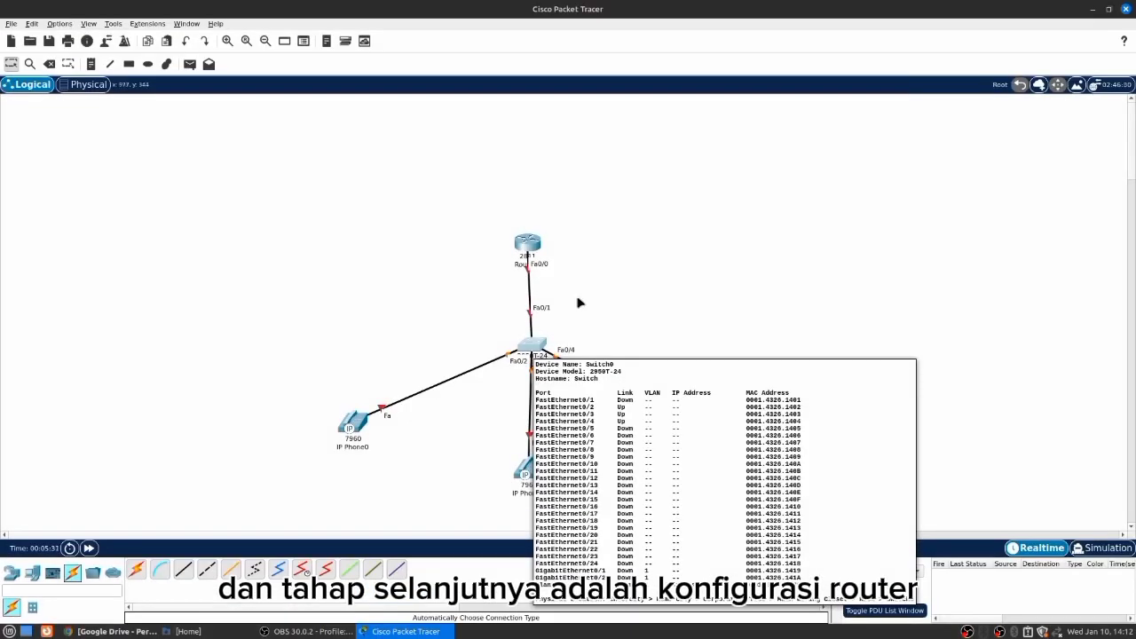
Open Router2's command line and decline the initial configuration dialog.
left_click(527, 247)
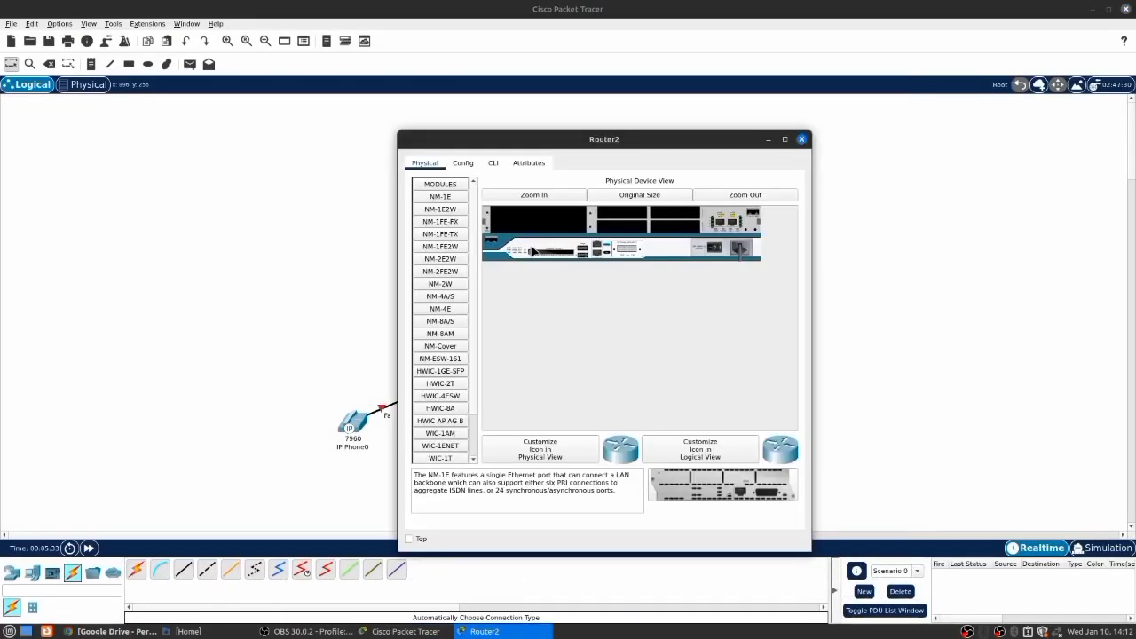
left_click(492, 165)
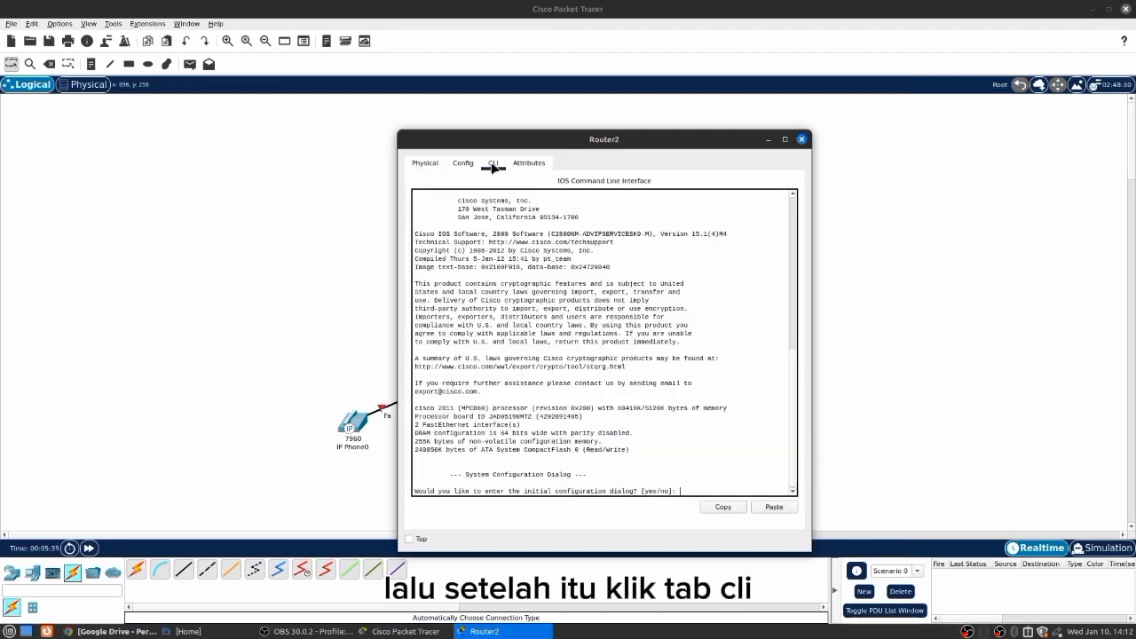
type("n")
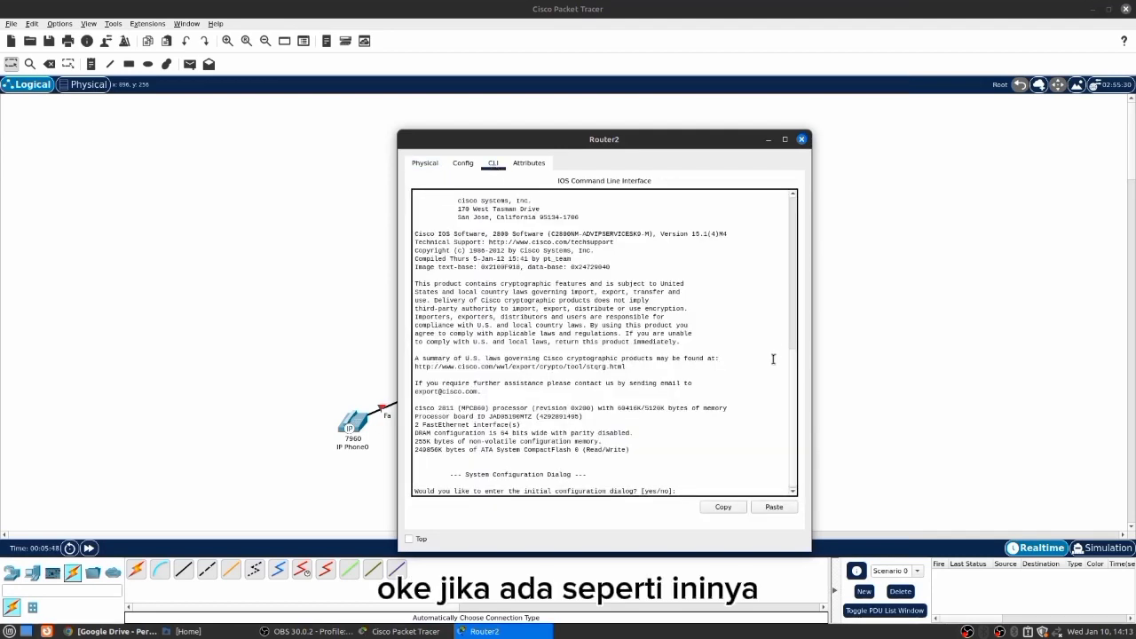
key("Return")
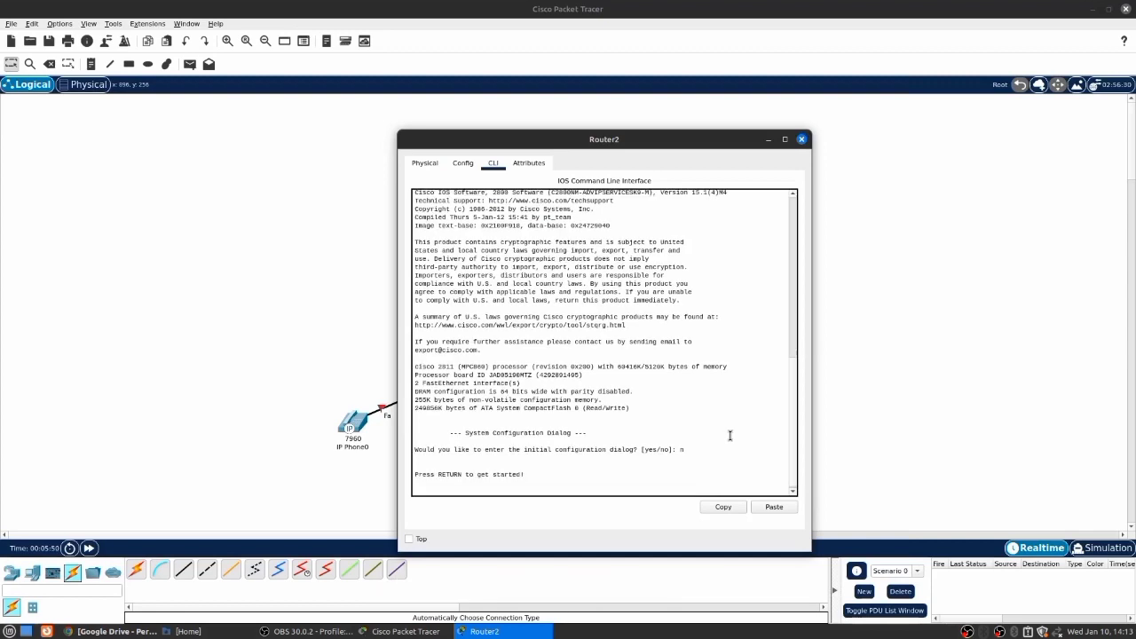
key("Return")
Enter global configuration mode on Router2 with en and conf ter.
type("er>e")
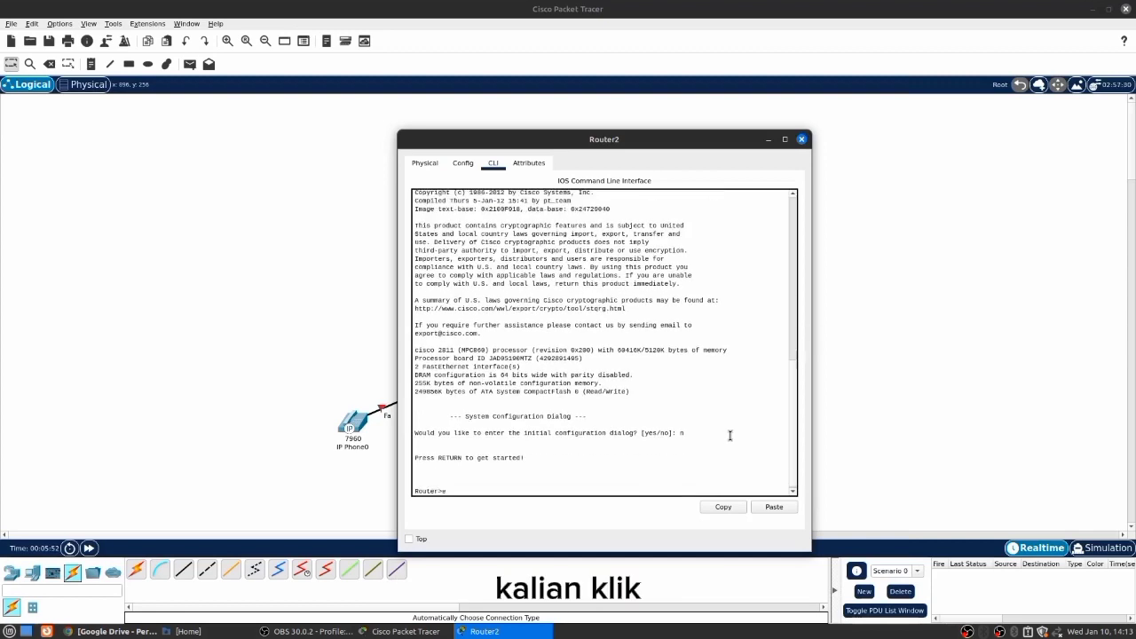
type("n")
key("Return")
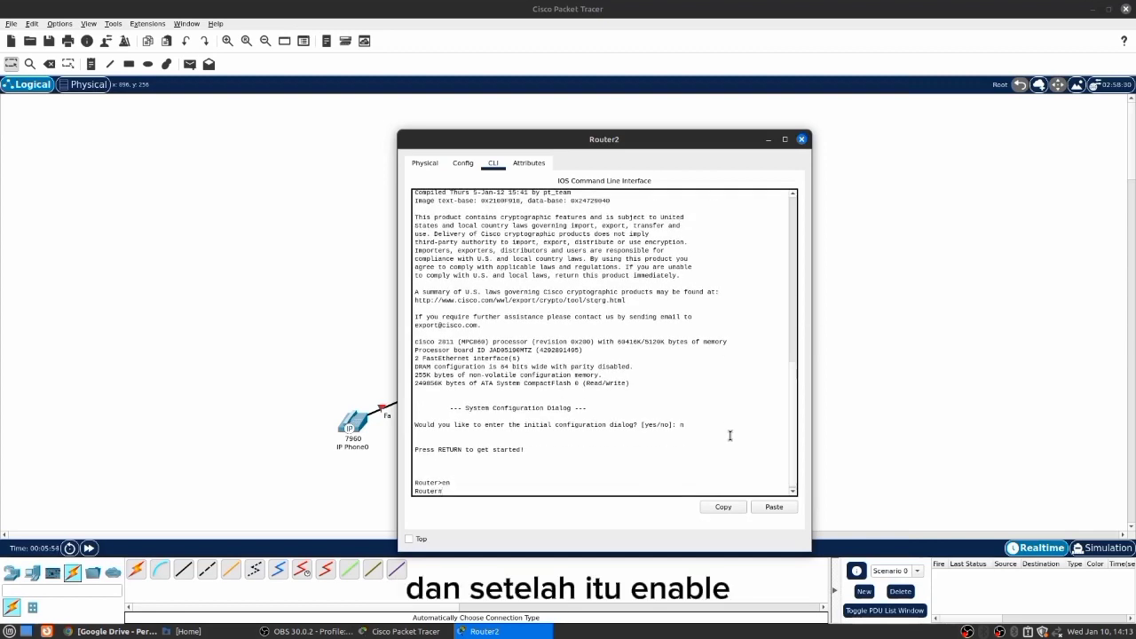
type("conf ter")
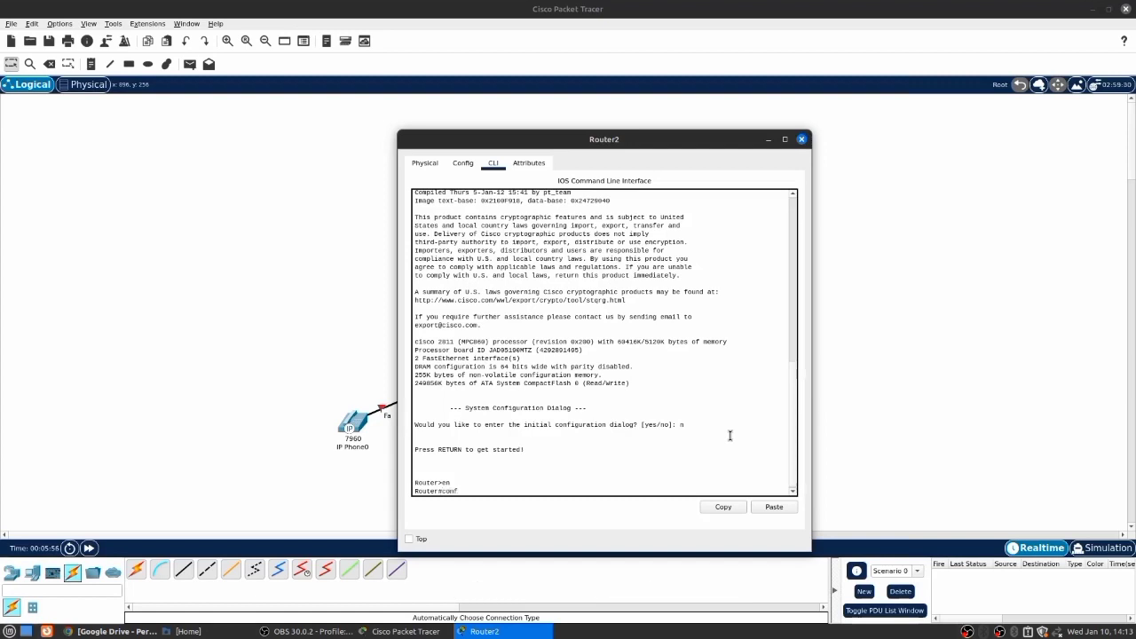
key("Return")
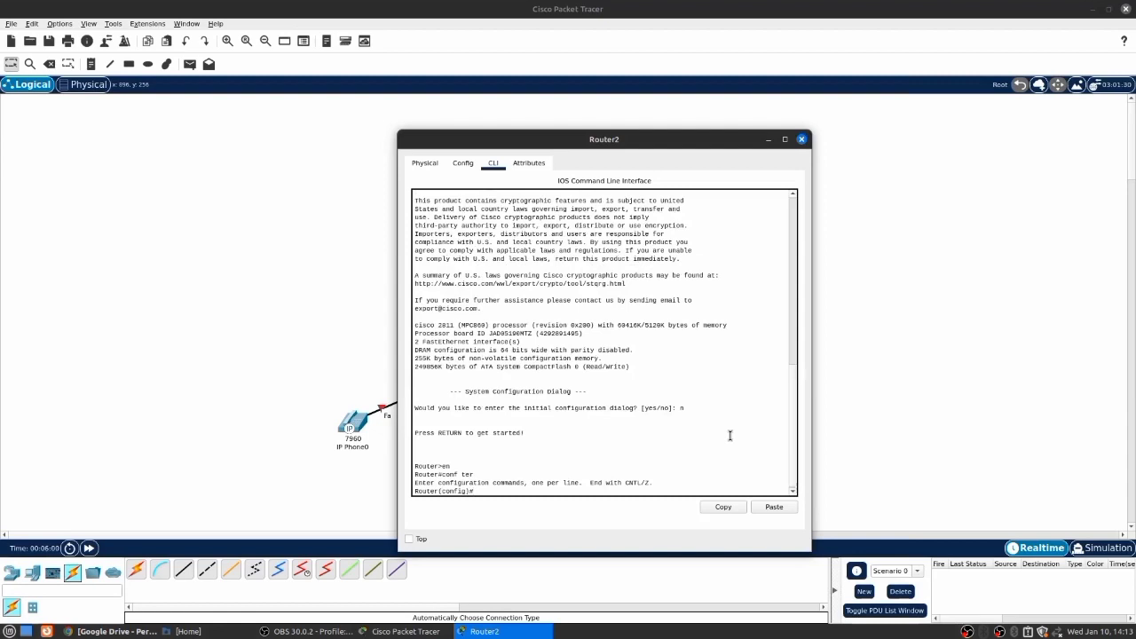
Create a DHCP pool named voice on the router with network 192.168.10.0 and mask 255.255.255.0.
type("ip dhcp pool voice")
key("Return")
type("net")
key("Tab")
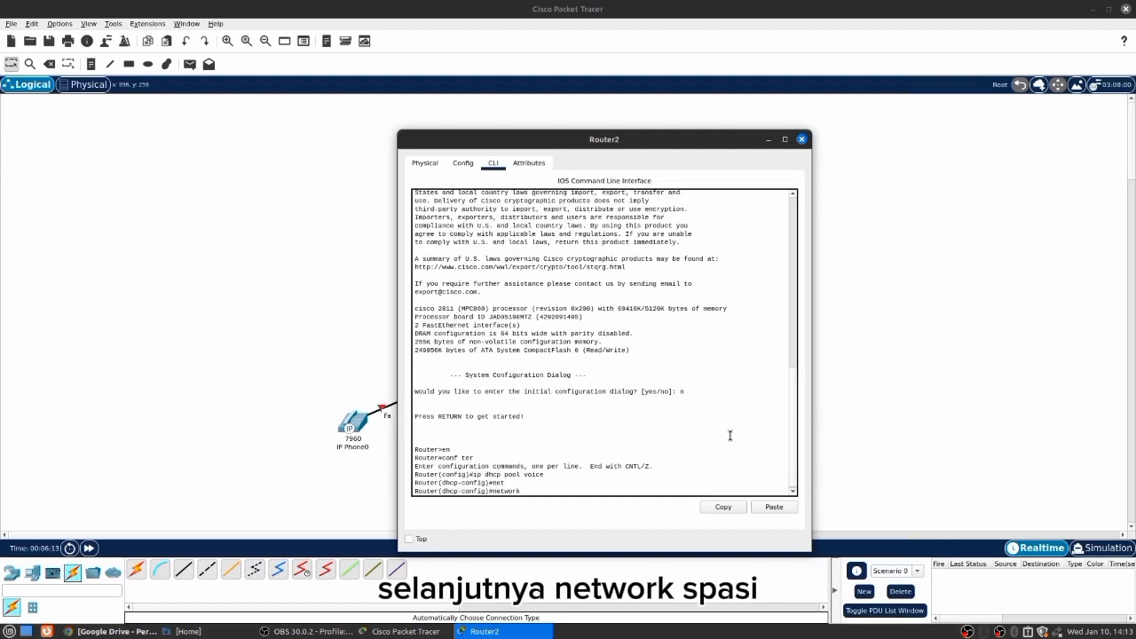
type("192.1")
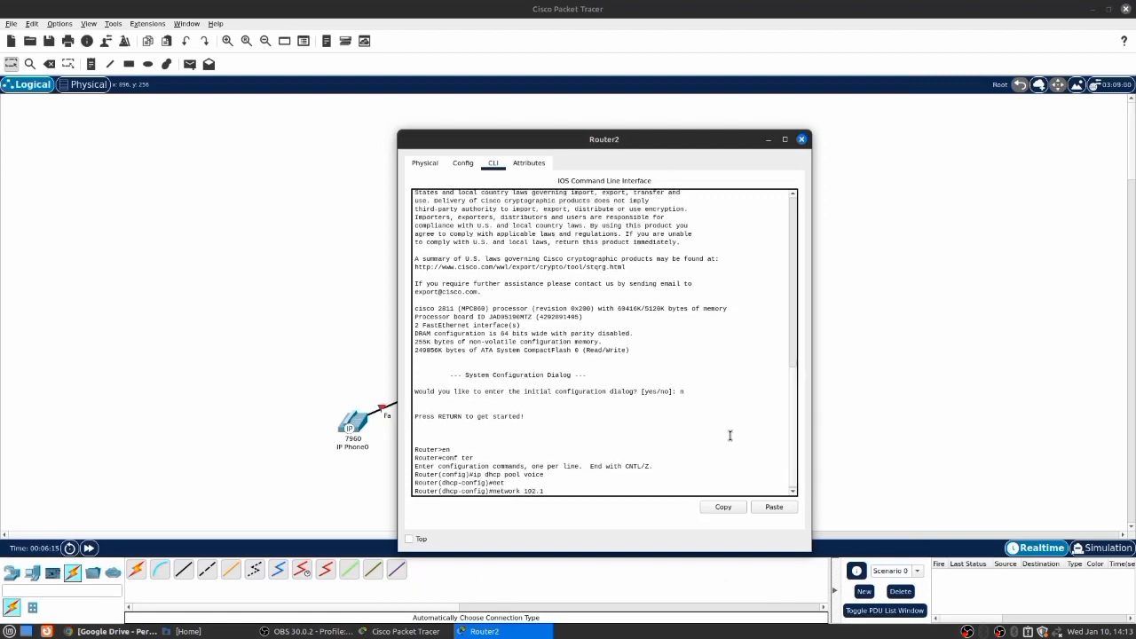
type("68.")
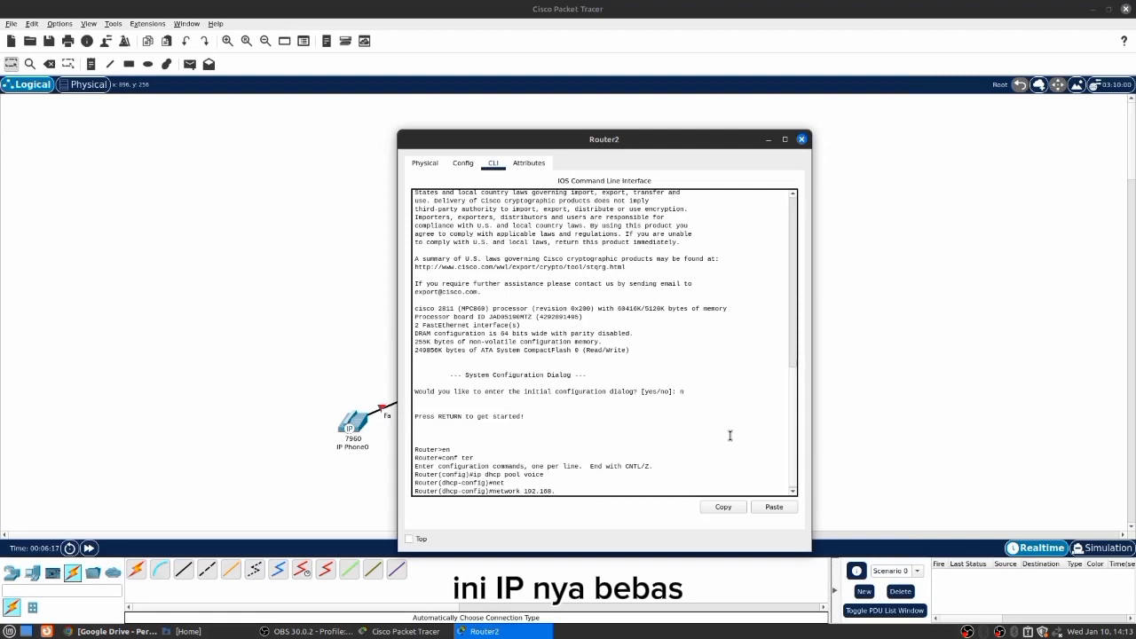
type("10.")
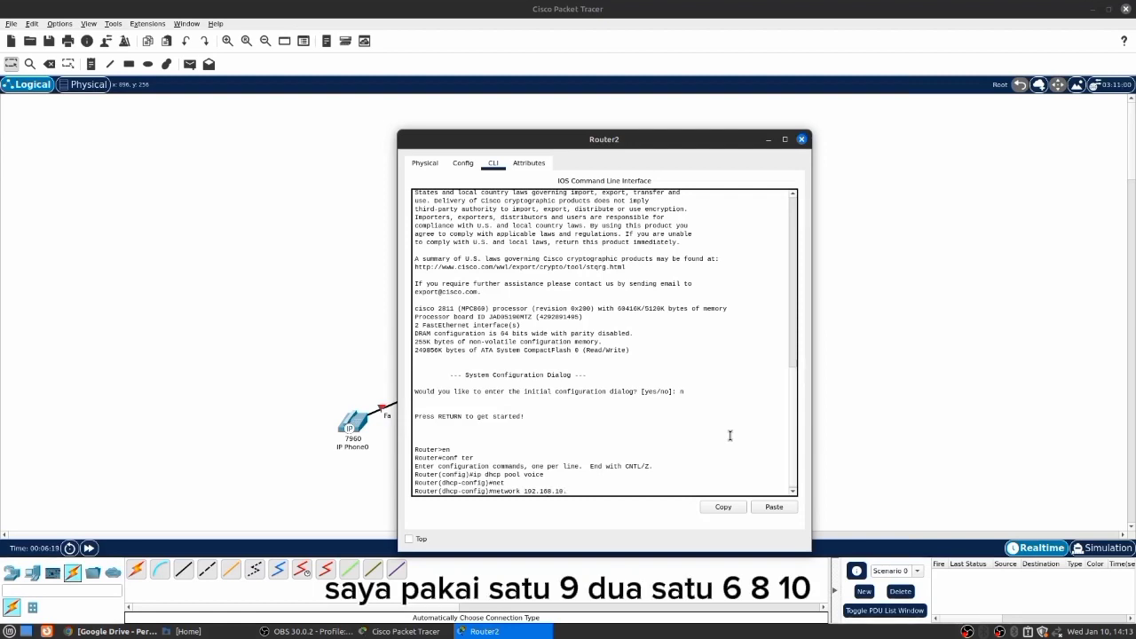
type("0 255")
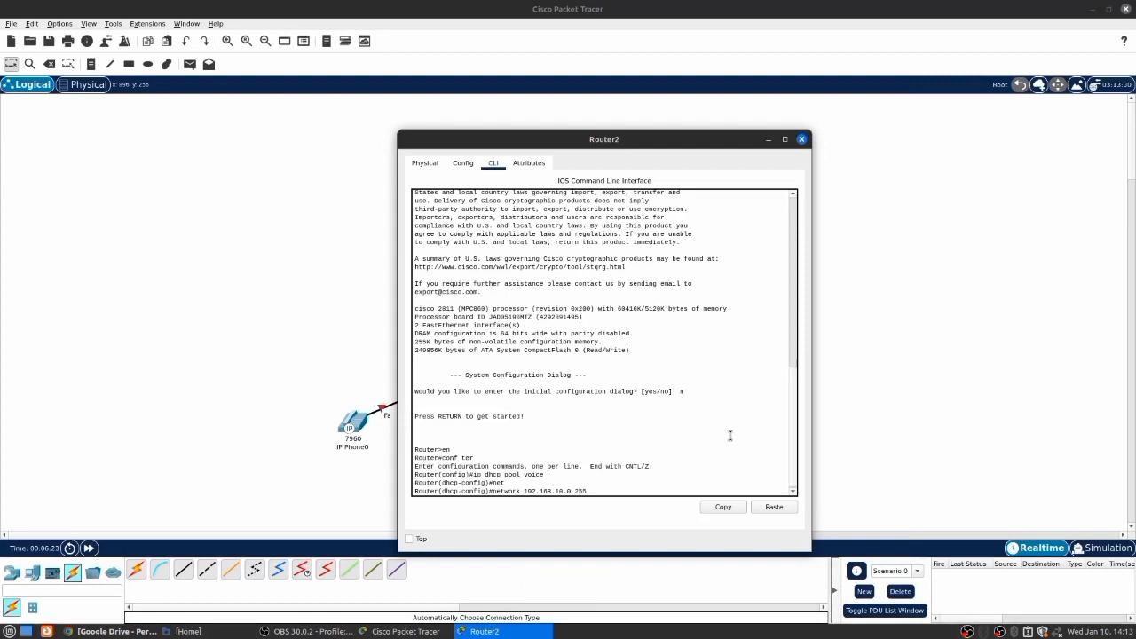
type(".255.255.0")
key("Return")
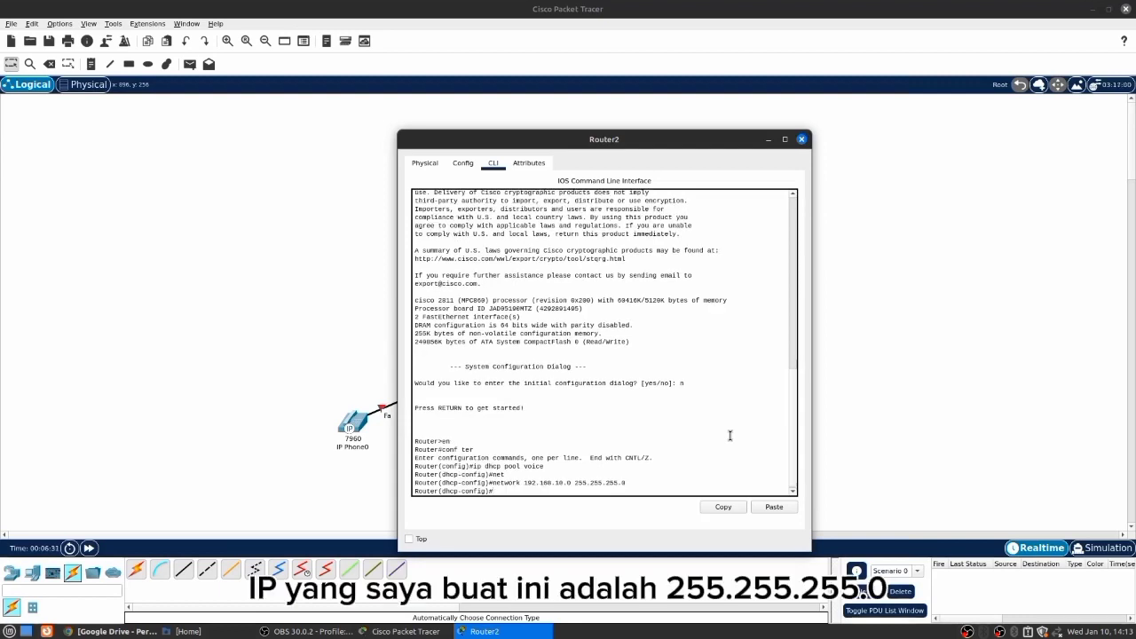
Set the voice DHCP pool's default router to 192.168.10.1 and its option 150 IP address to 192.168.10.1.
type("default-router 192.168.10.1")
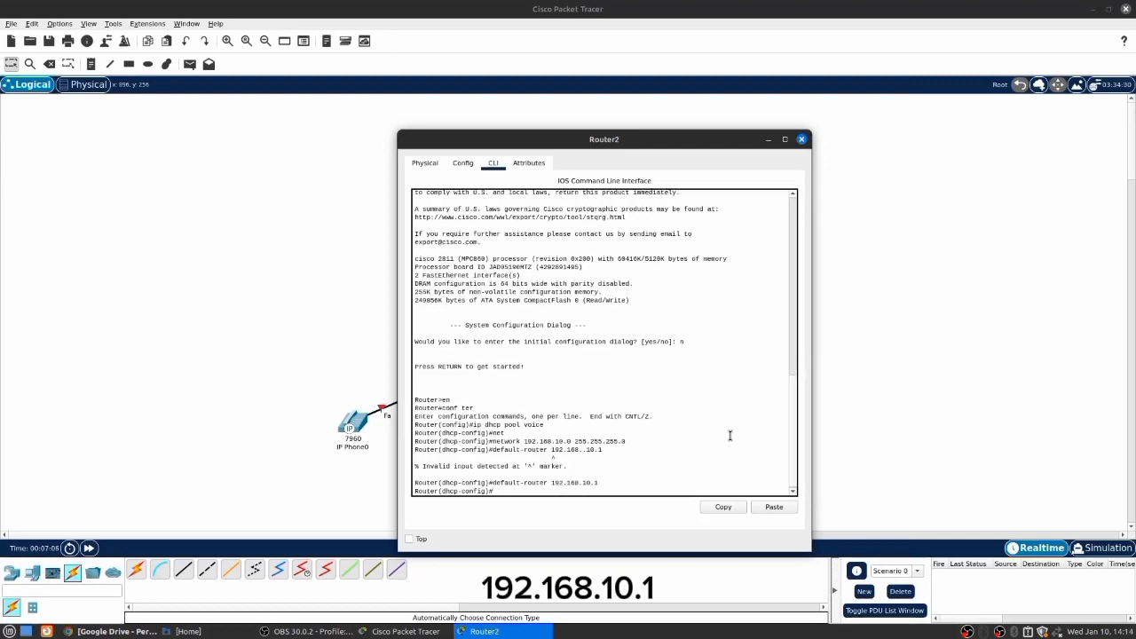
type("t")
key("Tab")
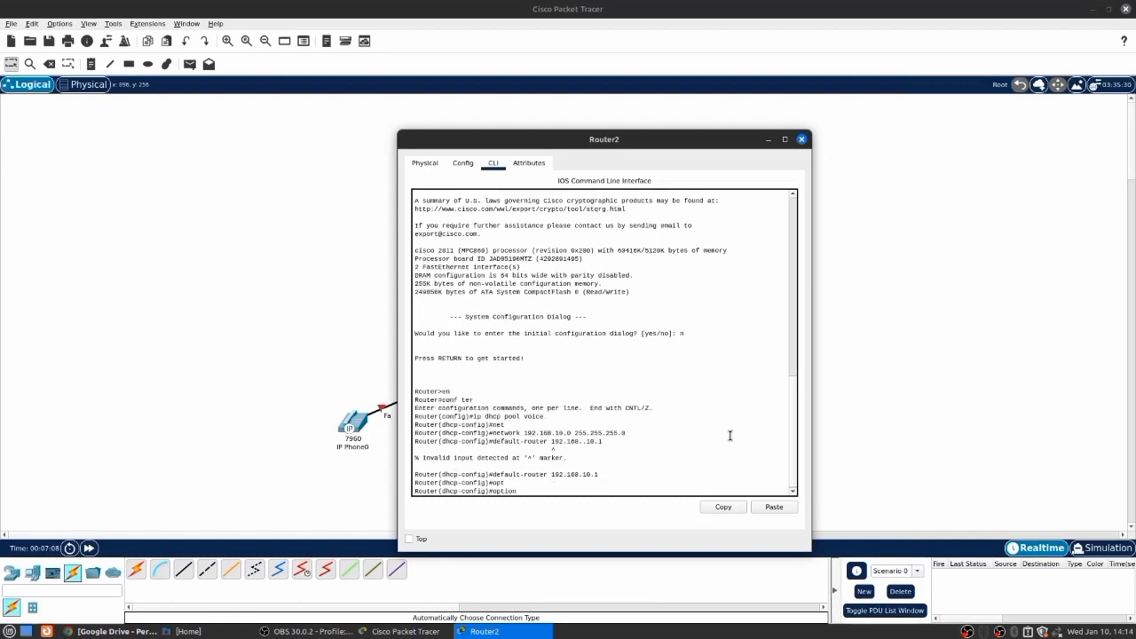
type("150 ip 192.168.10.1")
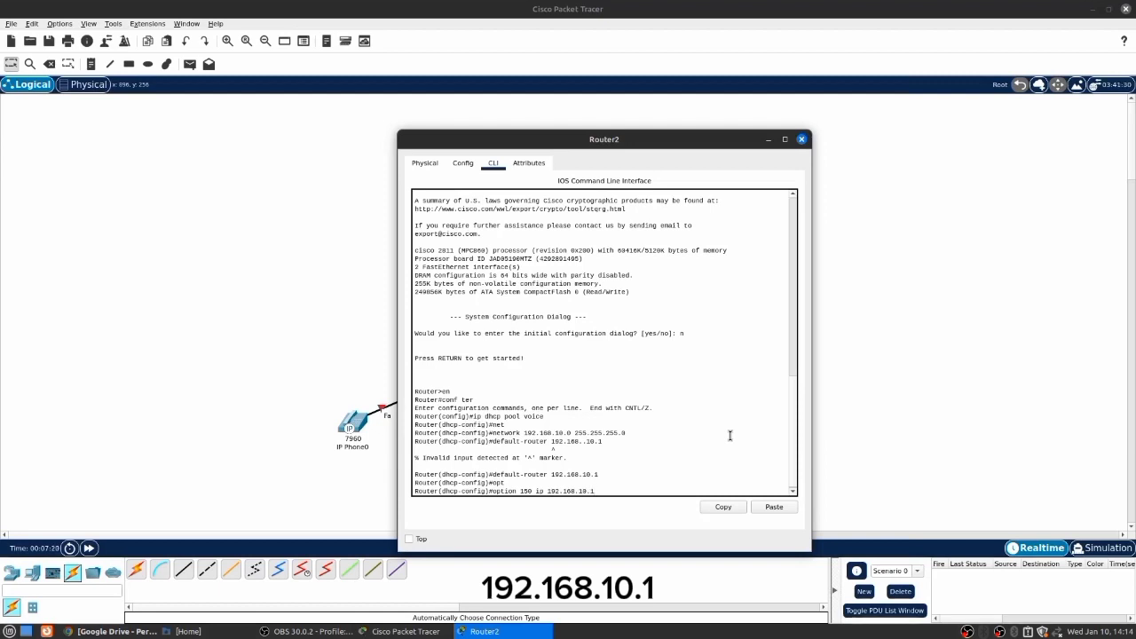
key("Return")
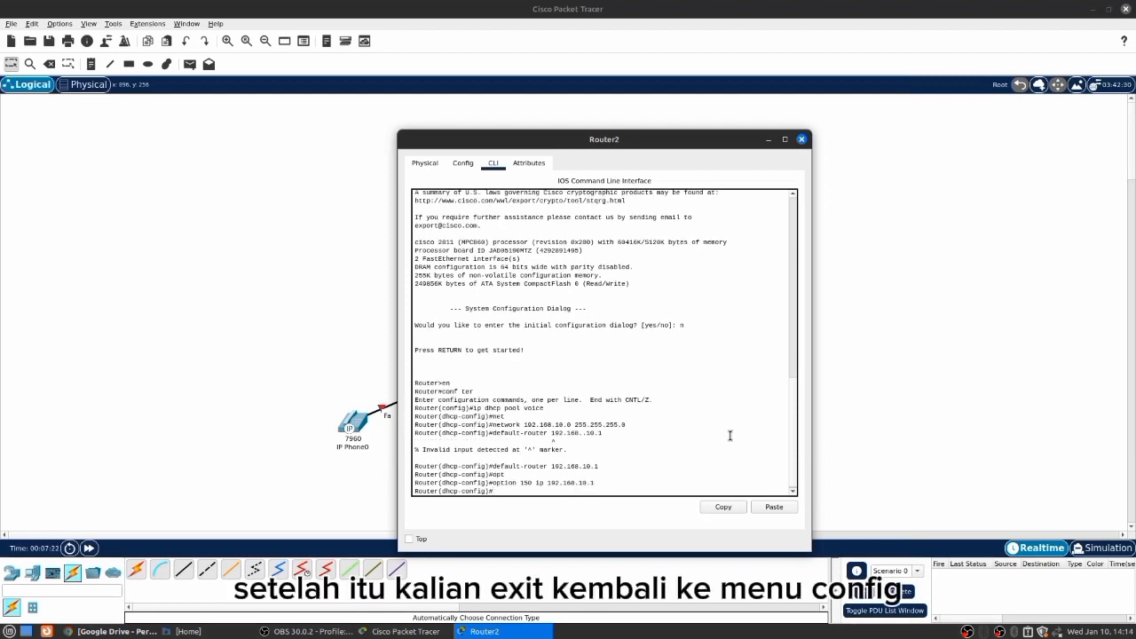
Exit the DHCP pool configuration and exclude address 192.168.10.1 from DHCP assignment.
type("ex")
key("Return")
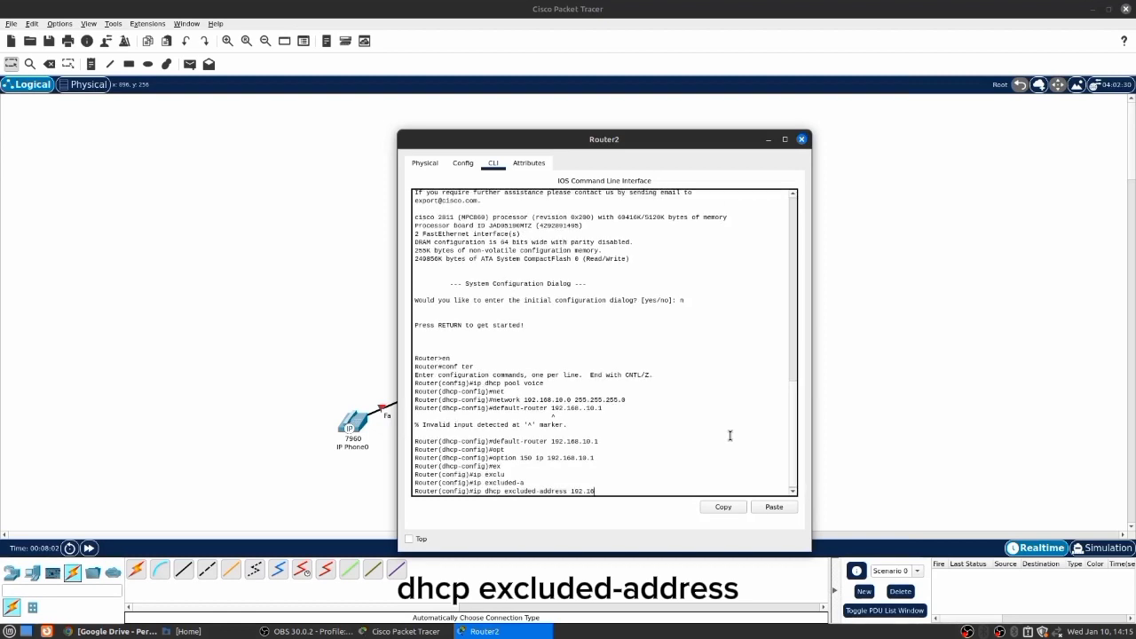
type("8.10.1")
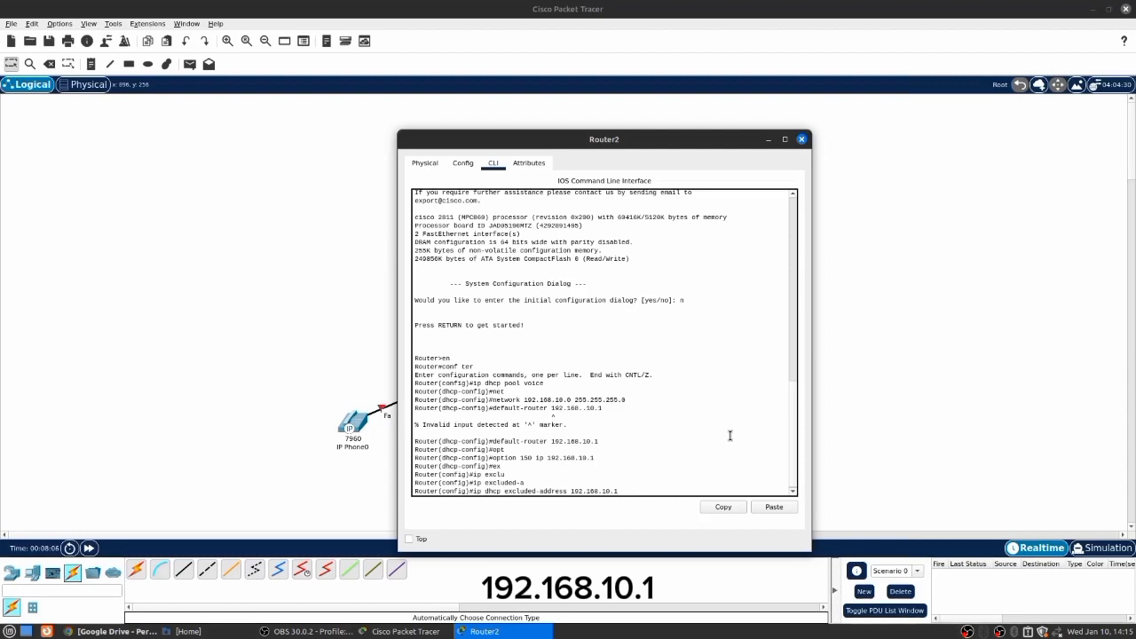
key("Return")
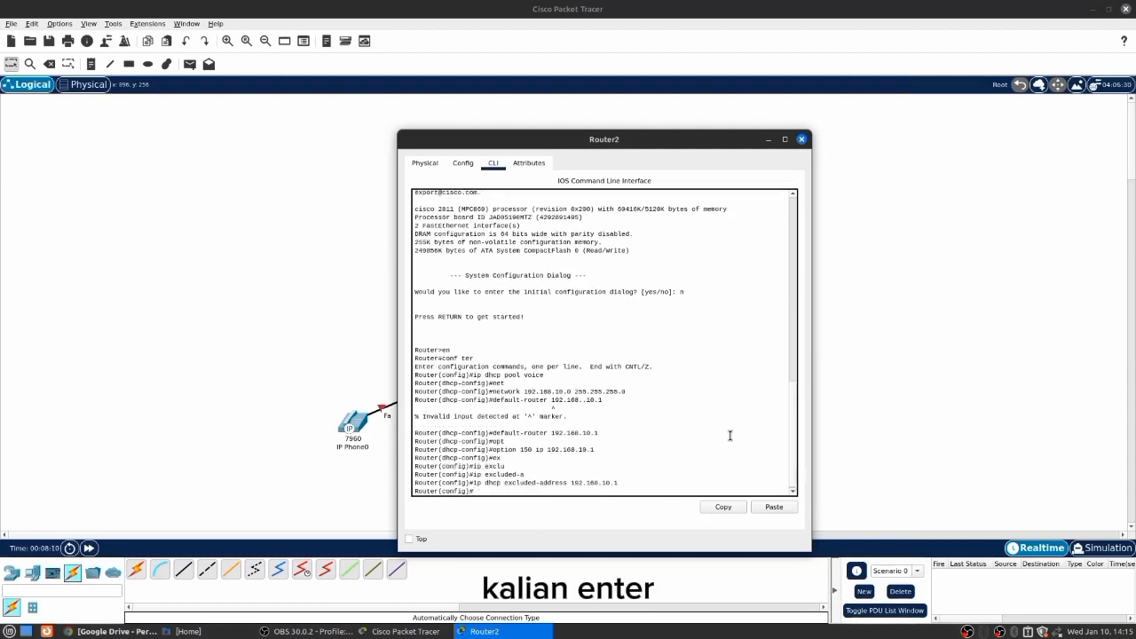
Enter configuration of interface fa 0/0 on Router2 and assign it IP address 192.168.10.1 with mask 255.255.255.0.
type("int")
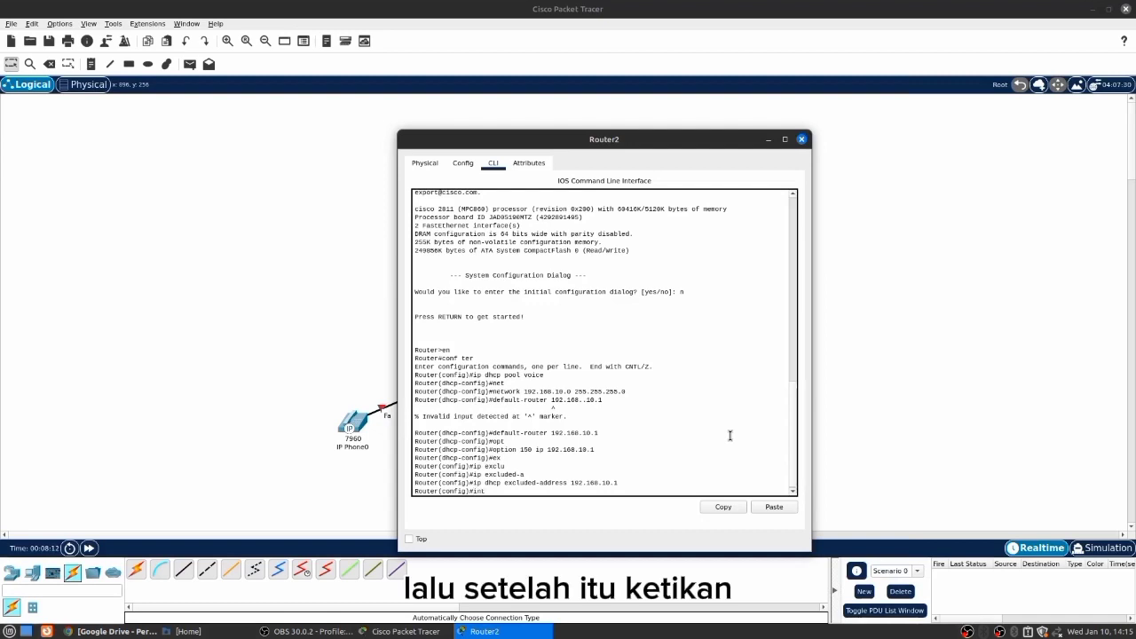
key("Tab")
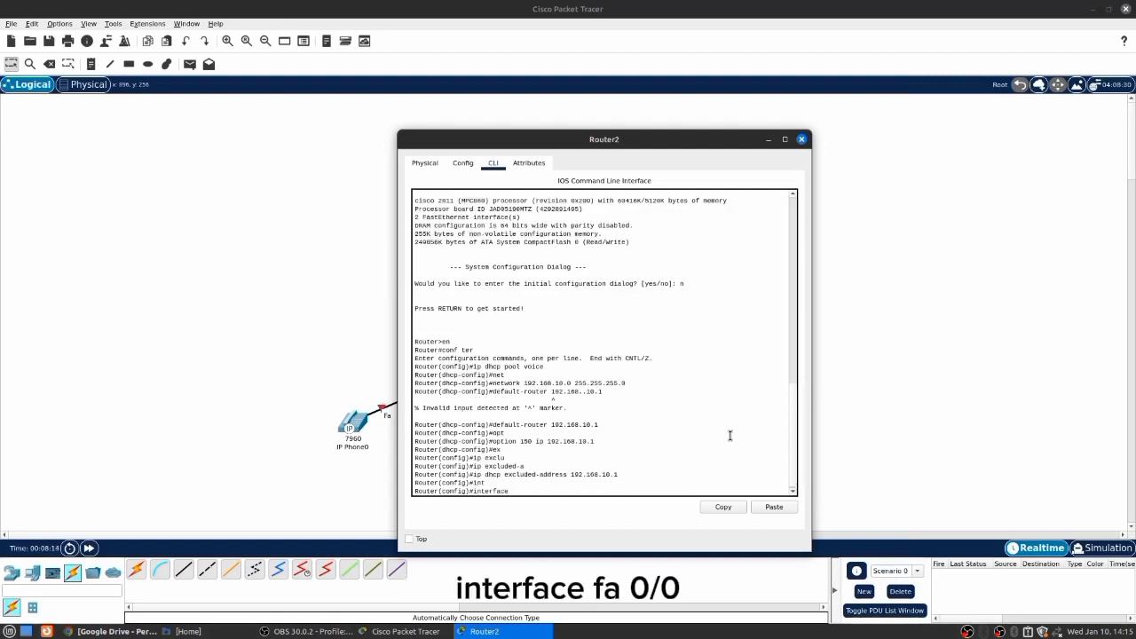
type("fa")
type(" /0")
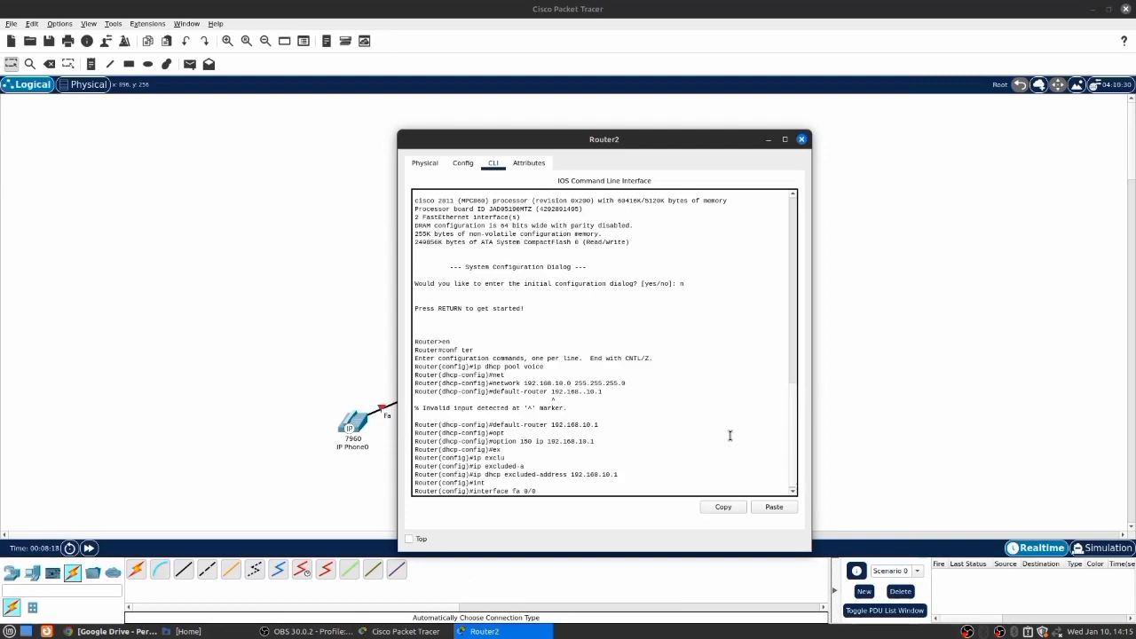
type("0/0")
key("Return")
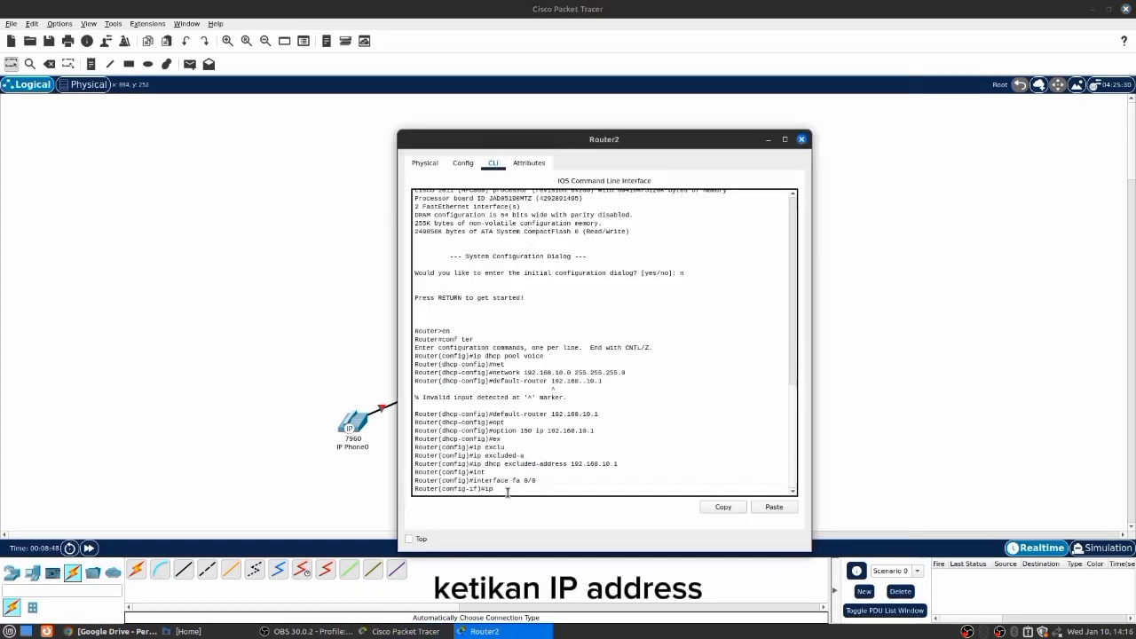
type("ip a")
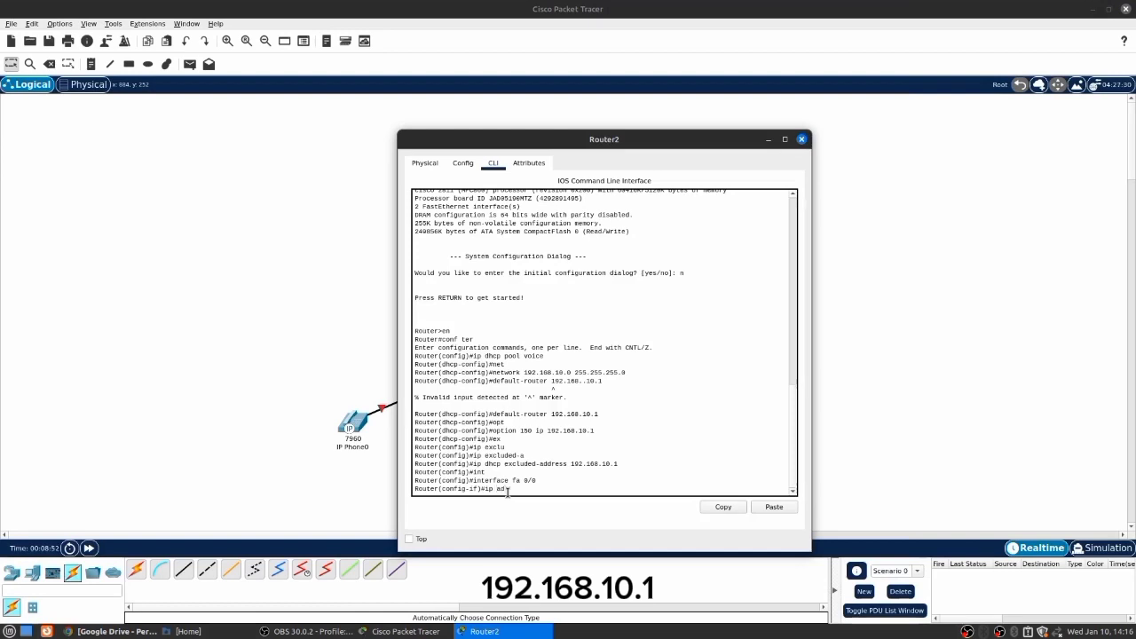
type("dd 192.168.10.1")
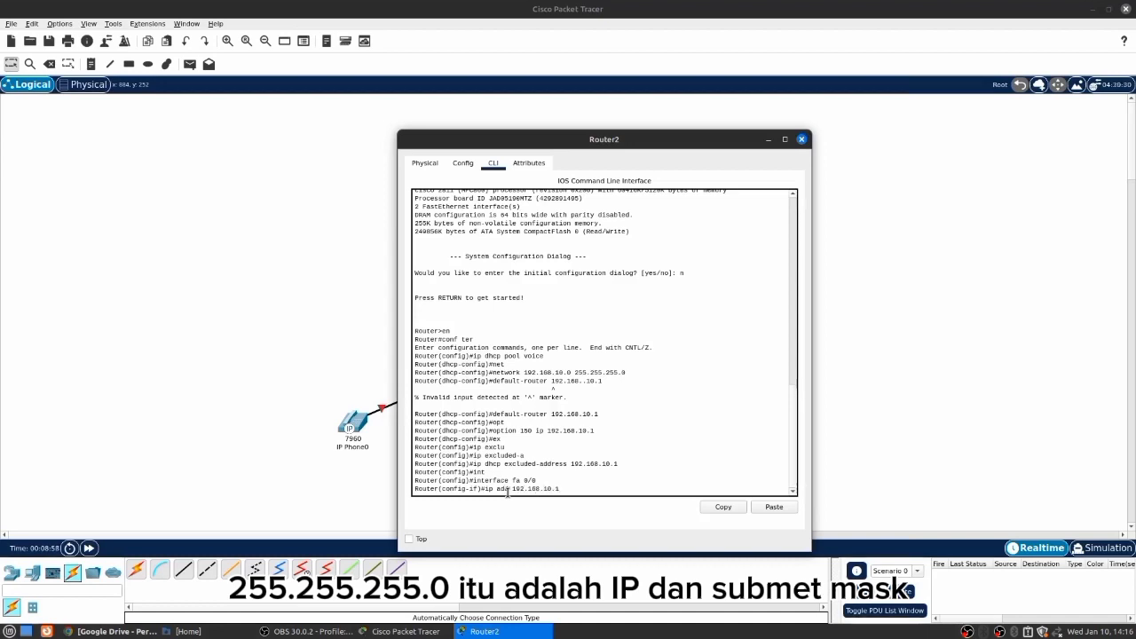
type(" 255")
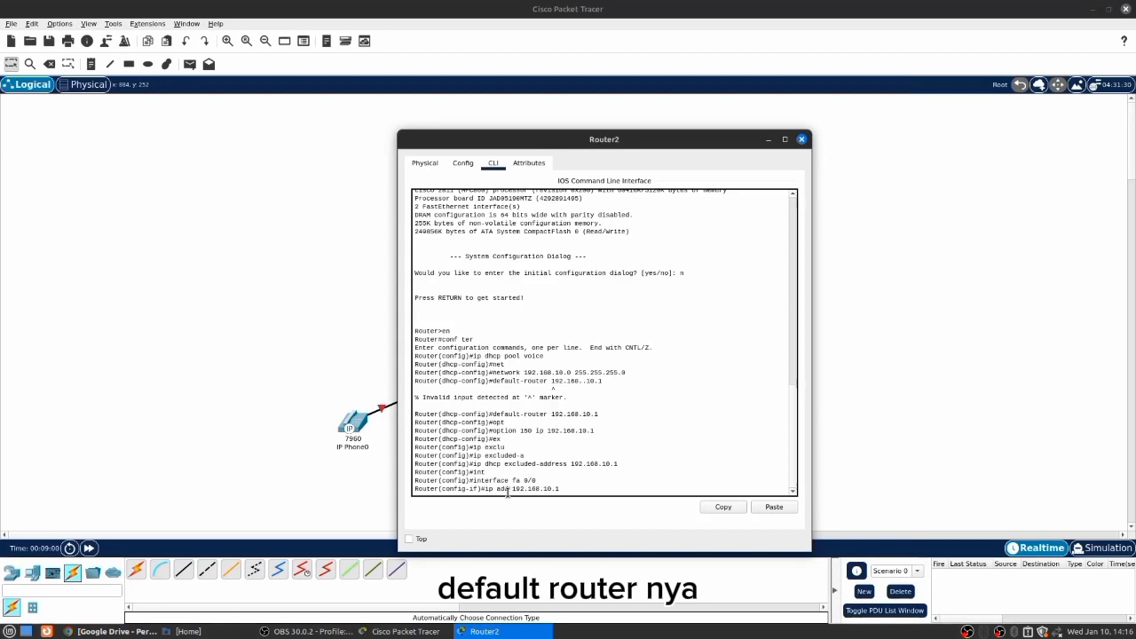
type(".255")
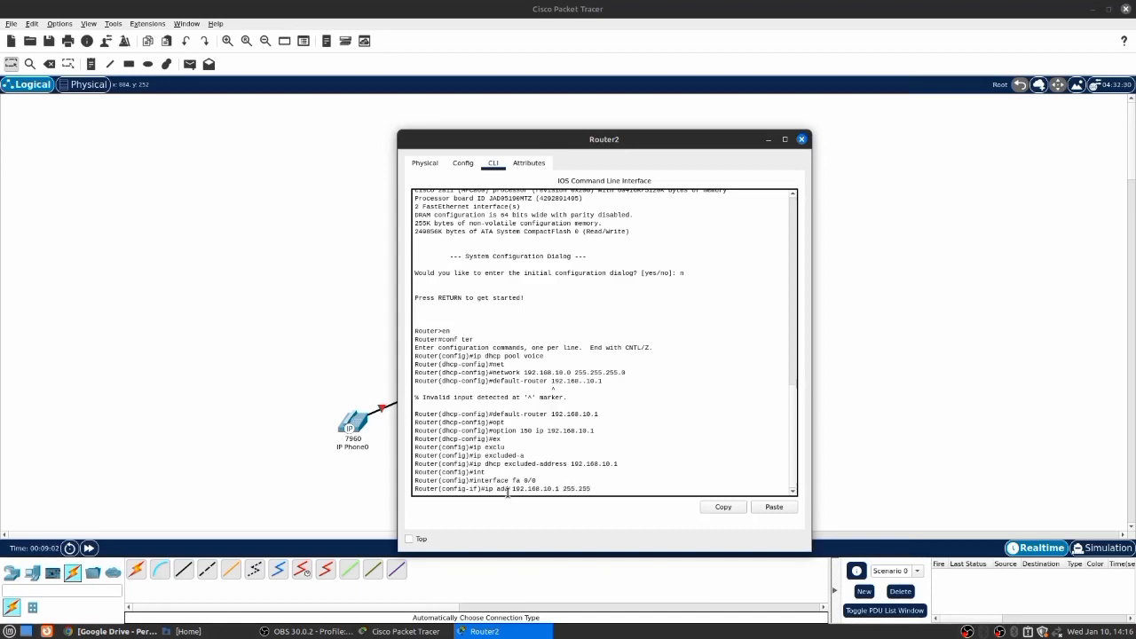
type(".255.0")
key("Return")
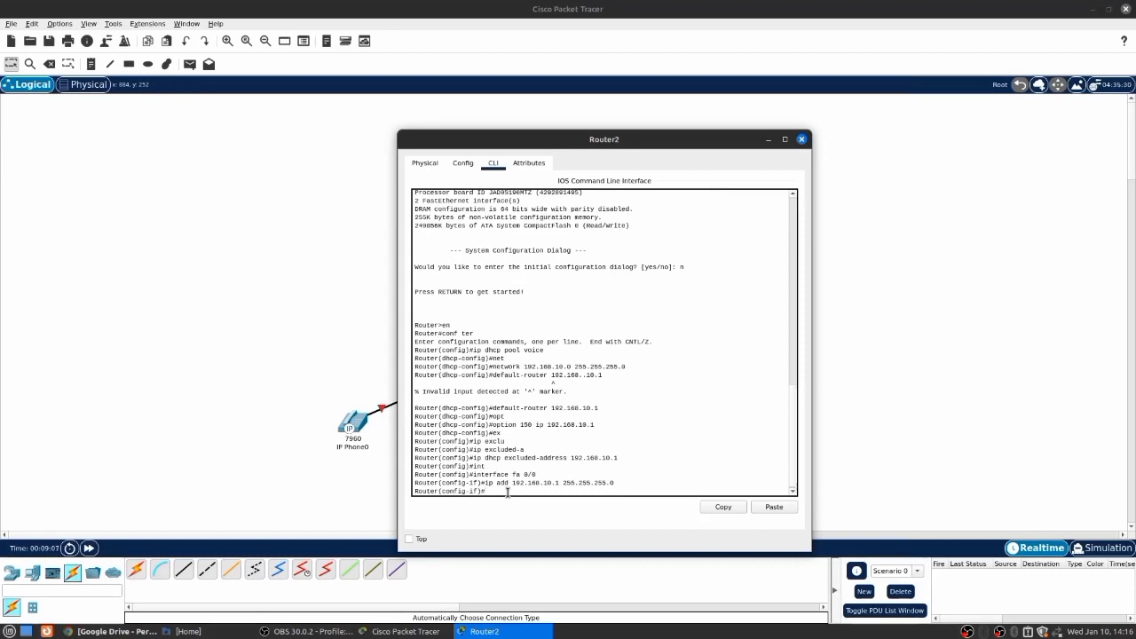
Enable interface fa 0/0 with no shutdown and check the link status in the topology.
type("no shu")
key("Tab")
key("Return")
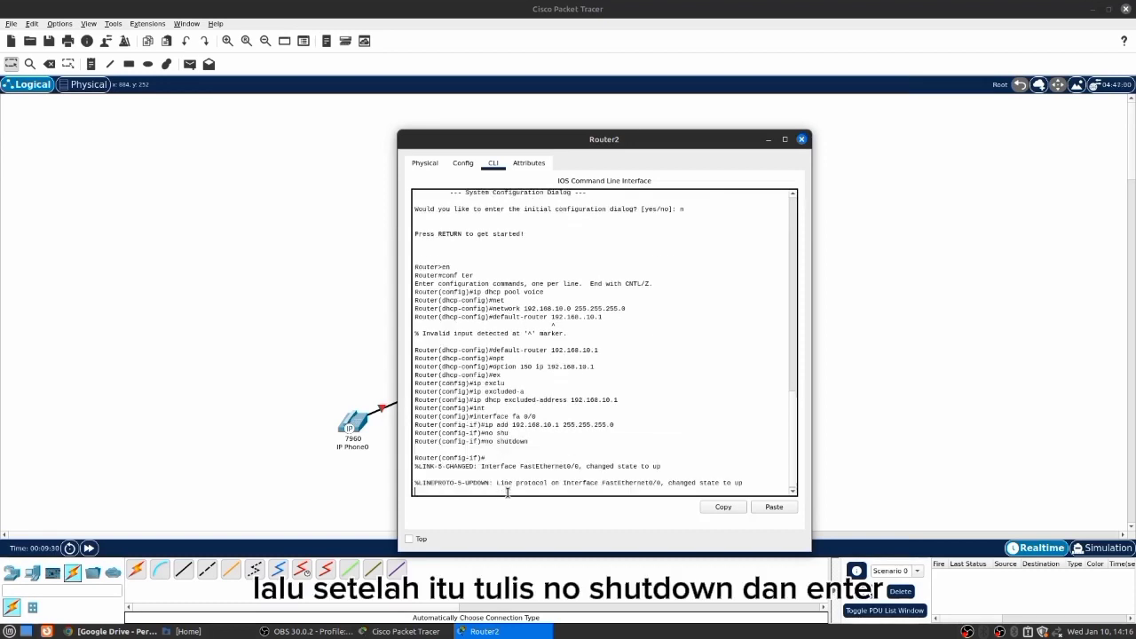
key("Return")
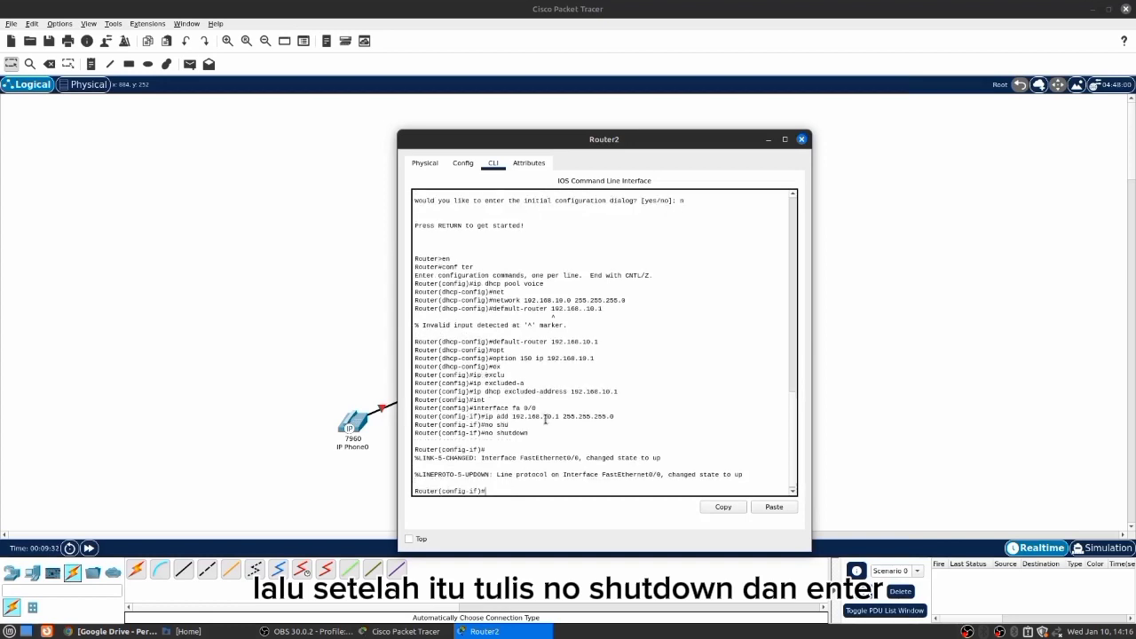
left_click(769, 140)
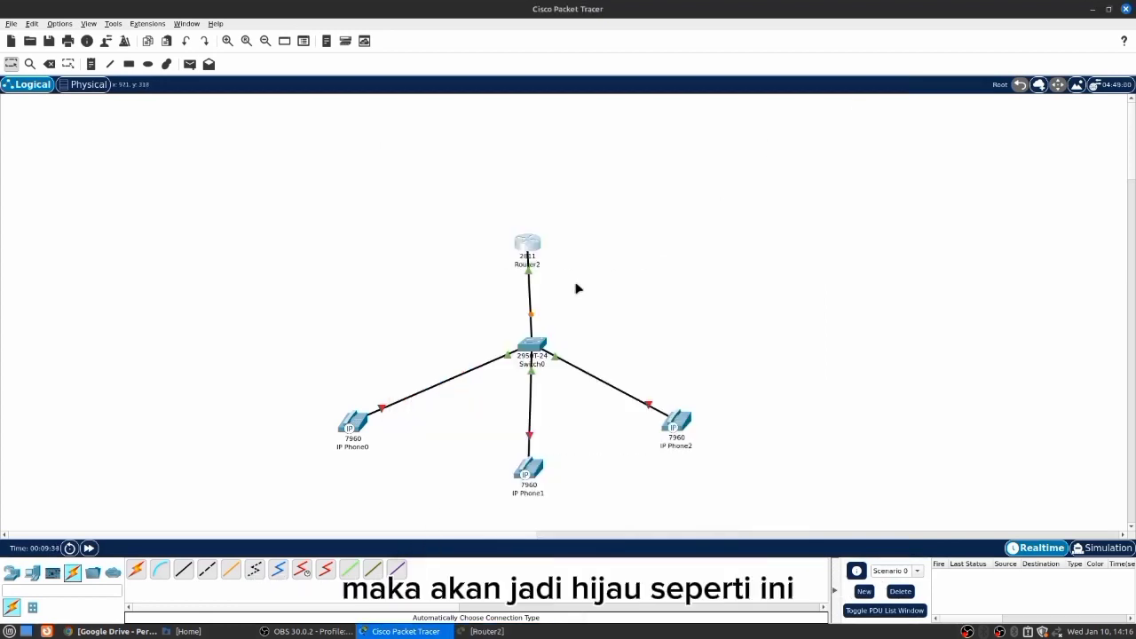
Return to Router2's command line, exit the interface configuration and enter telephony-service mode.
left_click(528, 244)
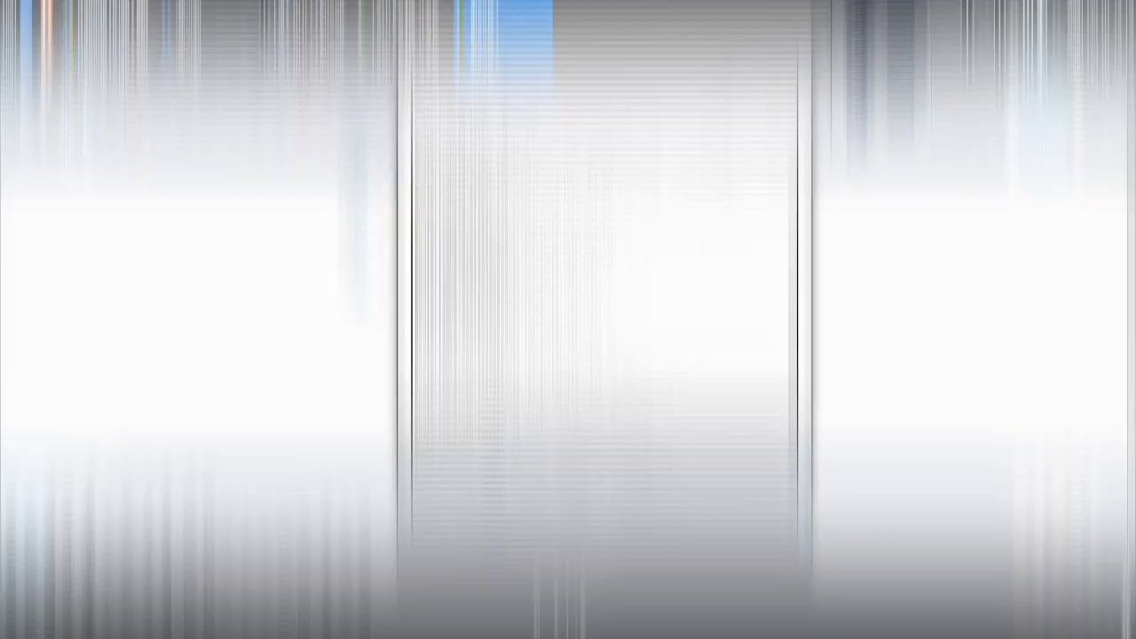
type("x")
key("Return")
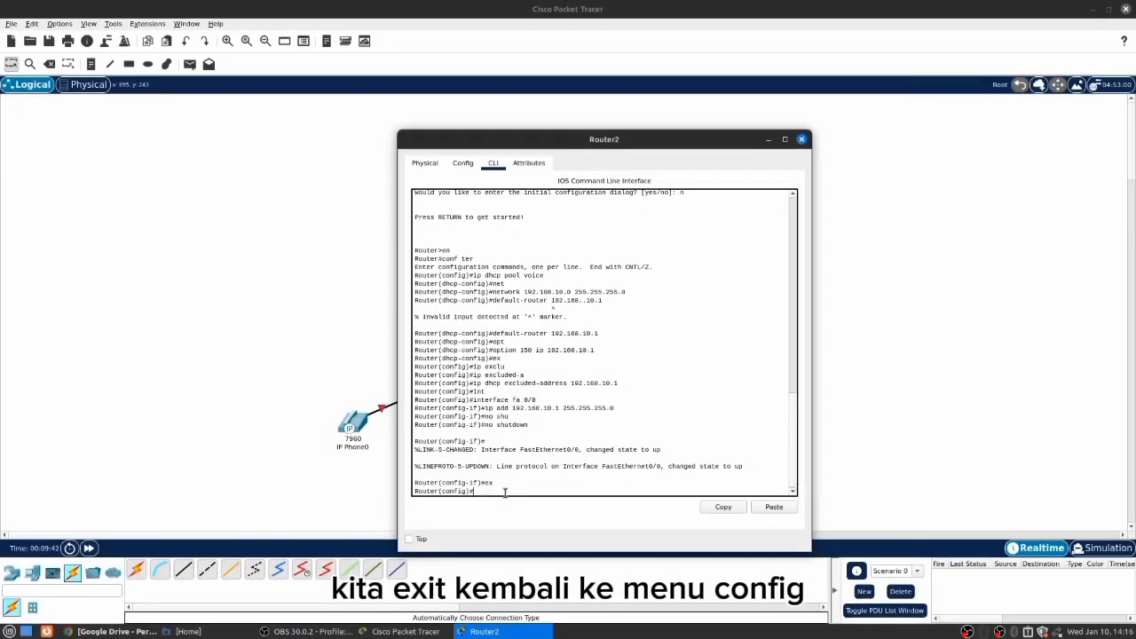
type("tele")
key("Tab")
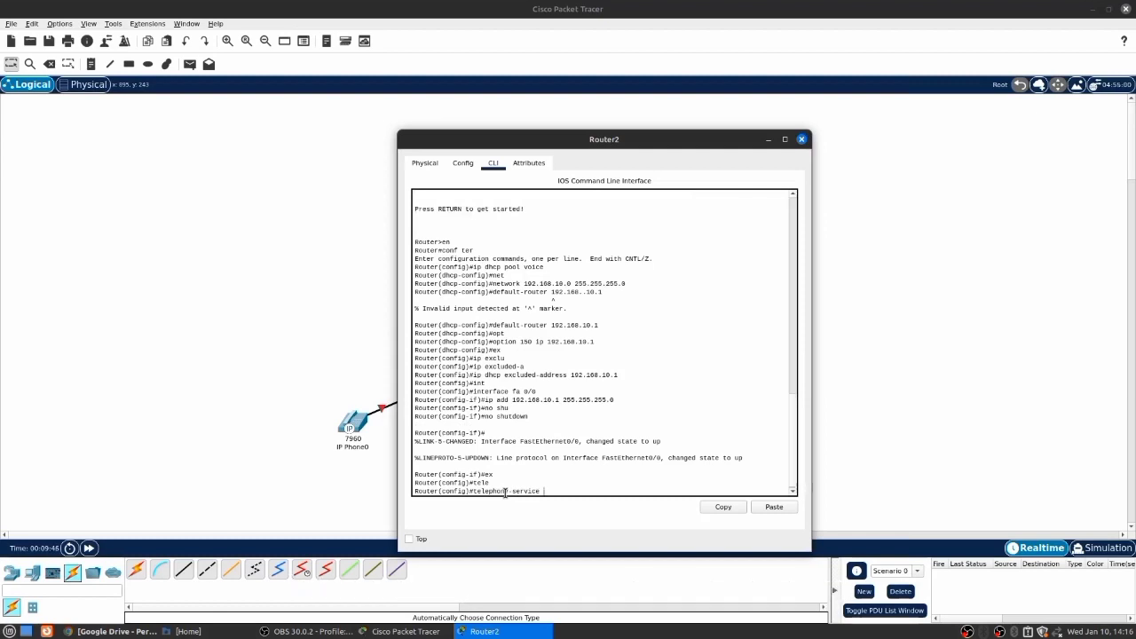
key("Return")
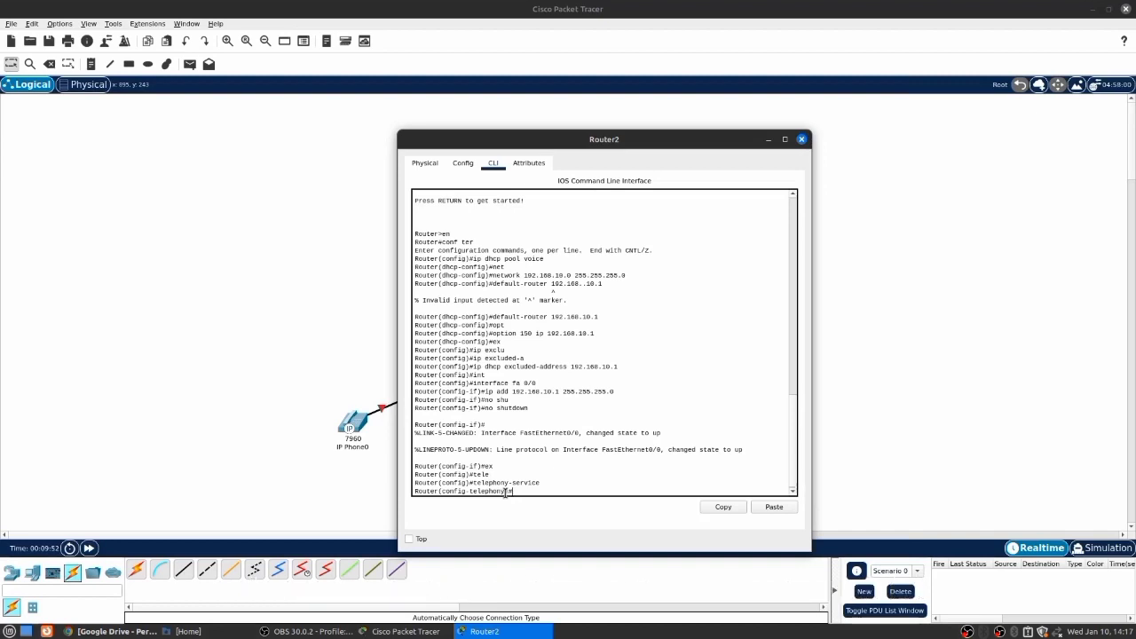
Set max-ephones to 3 and max-dn to 3 in the telephony service.
type("max")
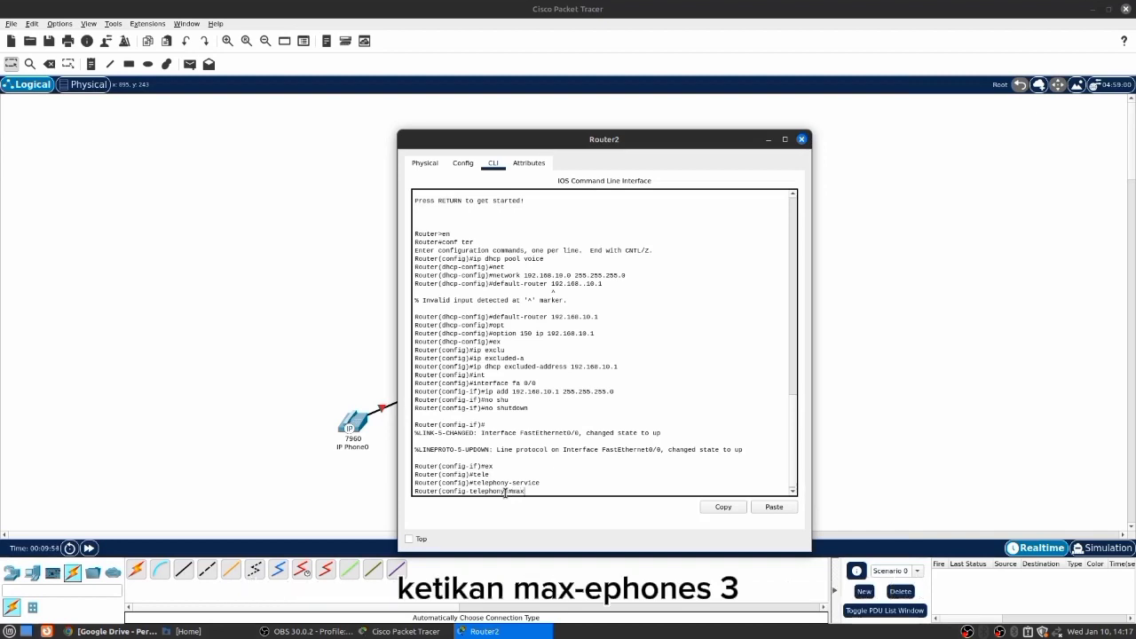
type("-ephone")
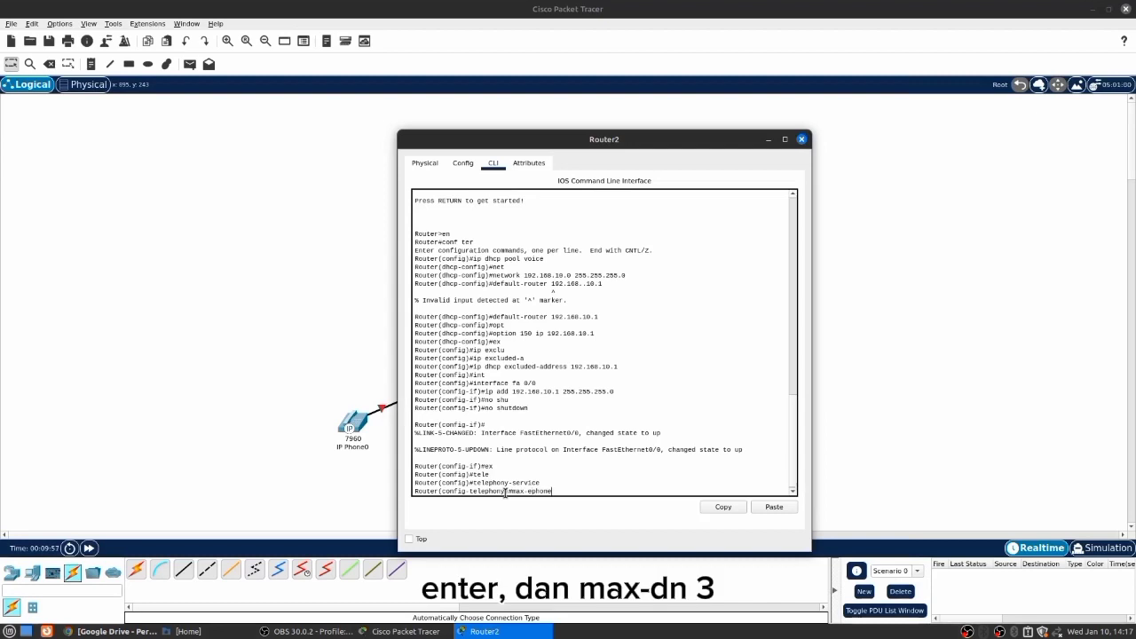
type("s 3")
key("Return")
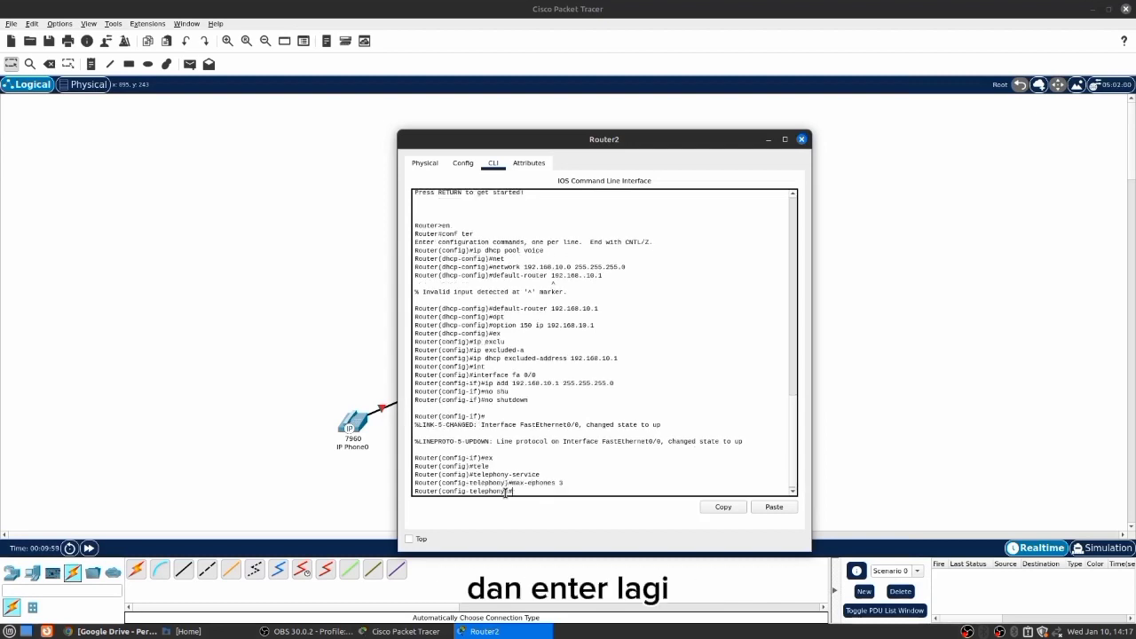
type("max")
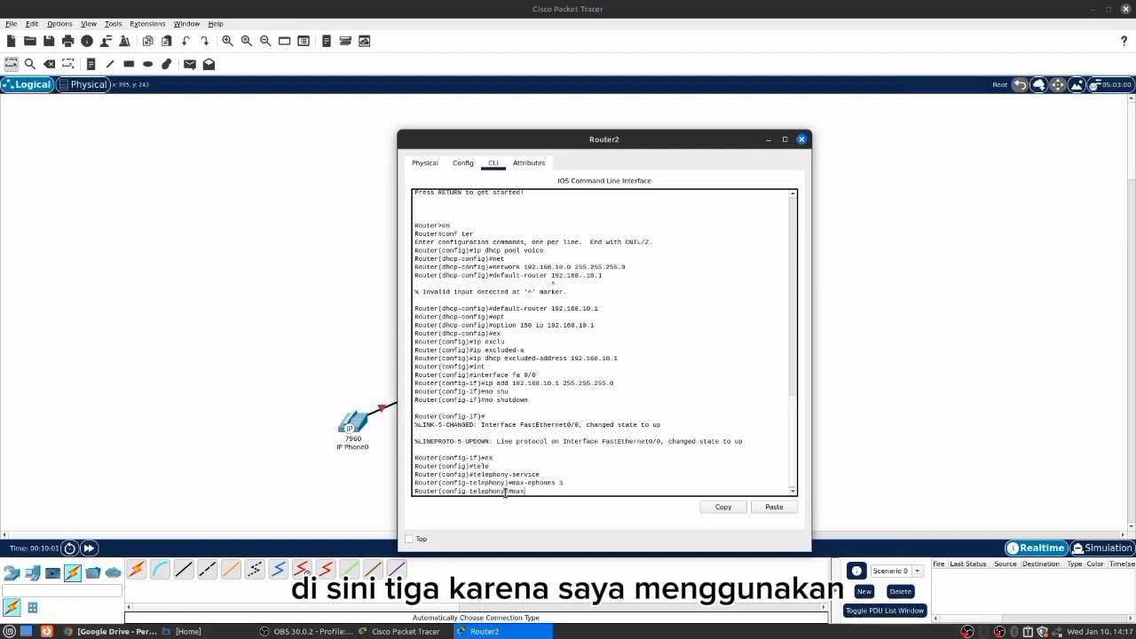
type("-dn")
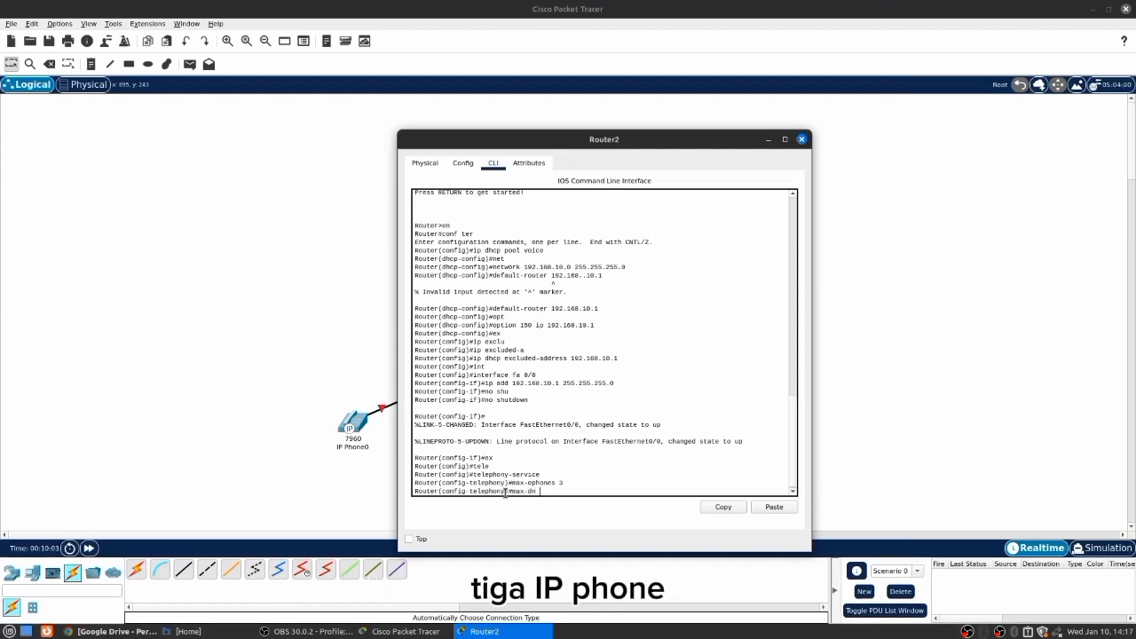
type(" 3")
key("Return")
Set the telephony service's IP source address to 192.168.10.1 with port 2000.
type("ip source")
key("Return")
type("ip source-address ")
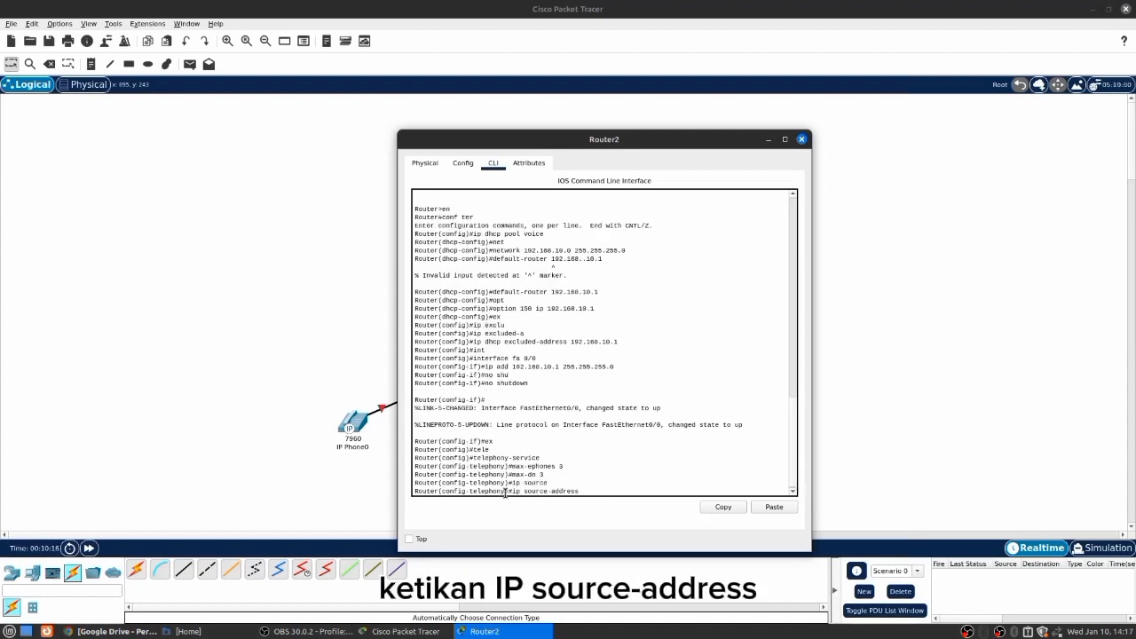
type("192.168.10.")
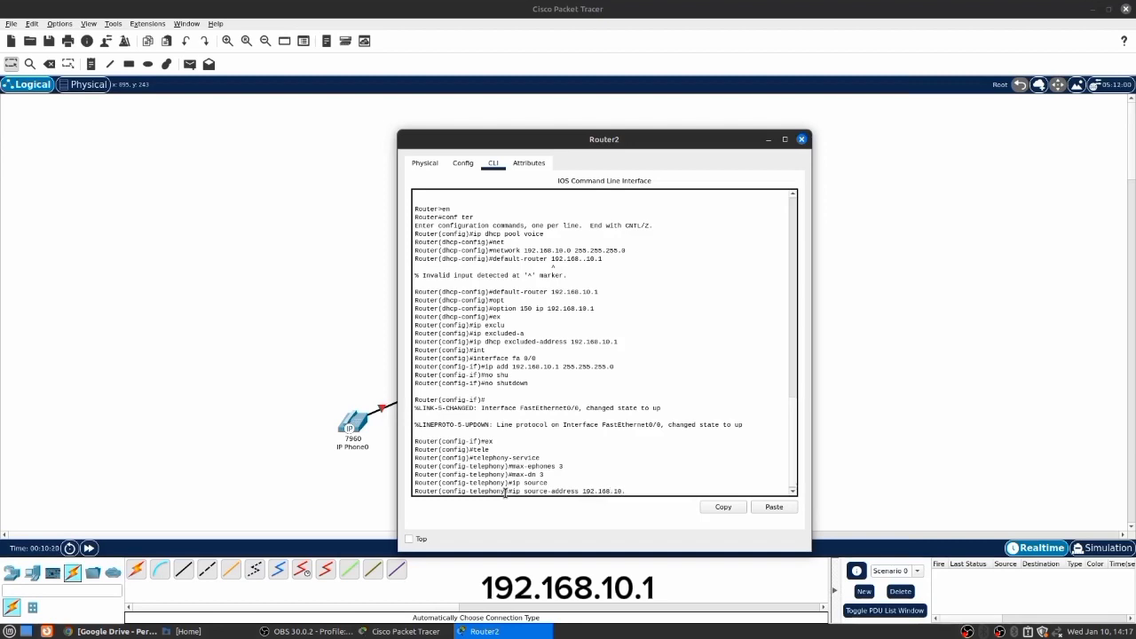
type("1 port 2")
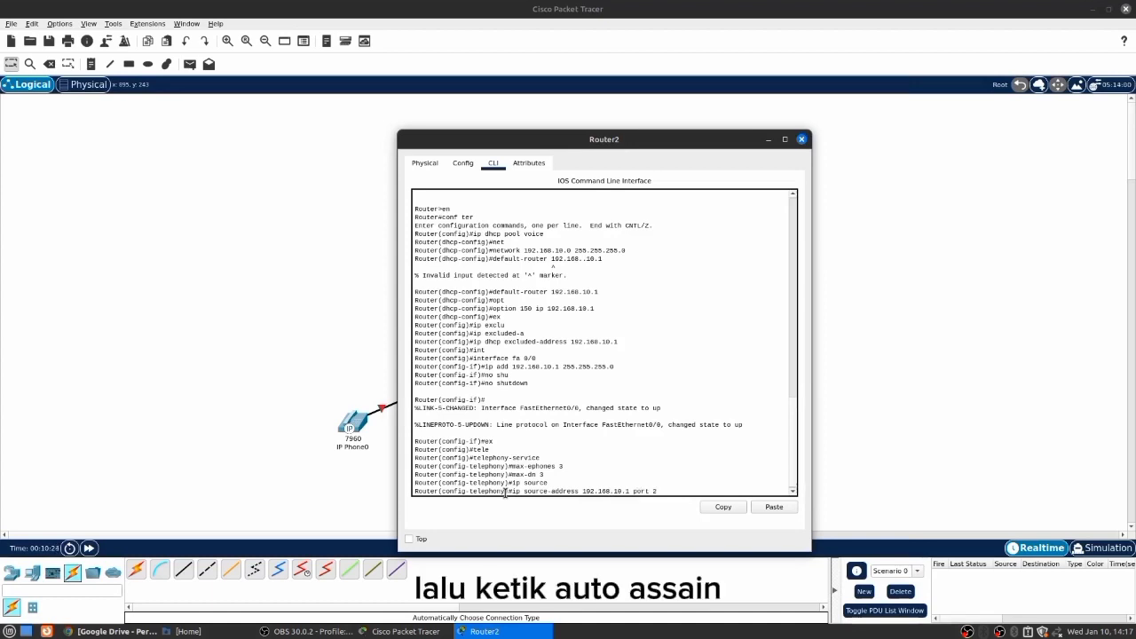
type("000")
key("Return")
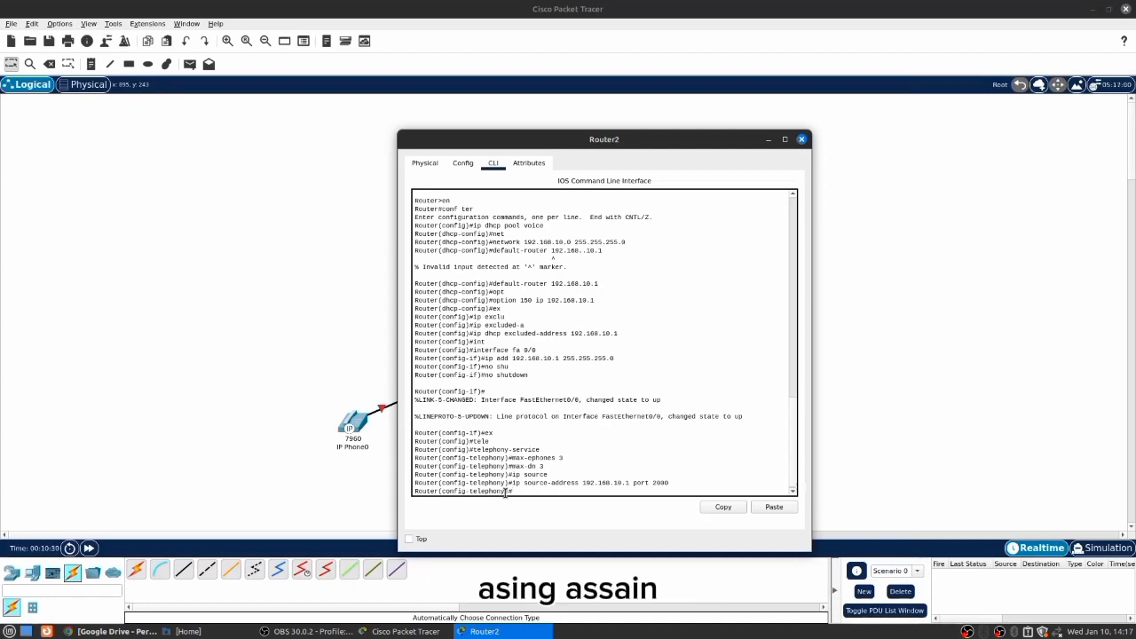
Configure the telephony service to auto assign 1 to 3.
type("auto ass")
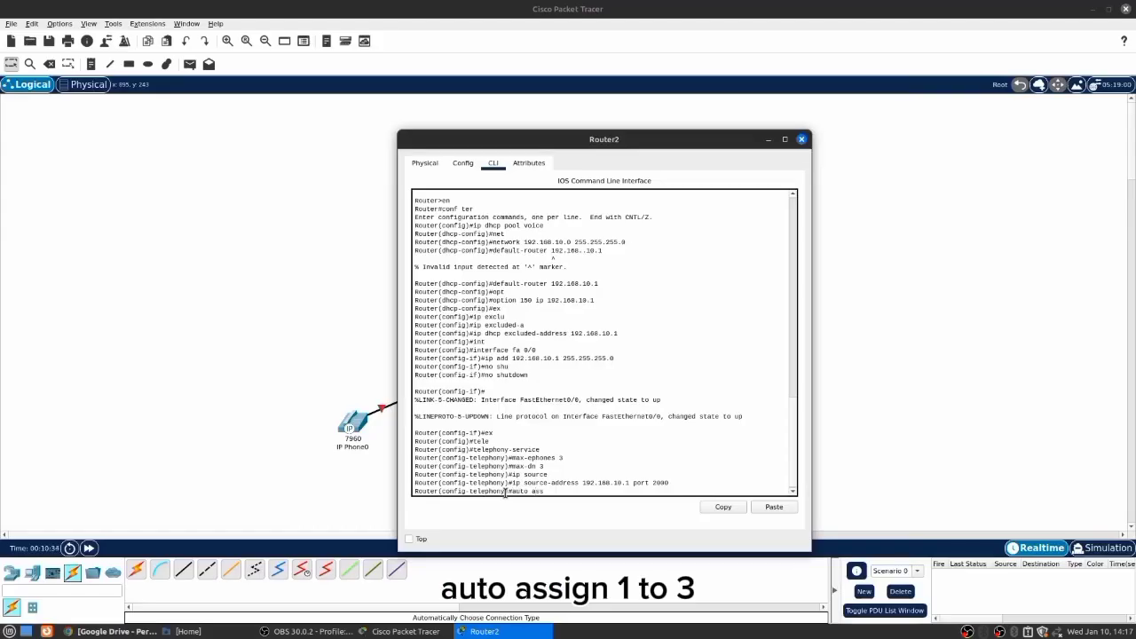
key("Tab")
type("1 to 3")
key("Return")
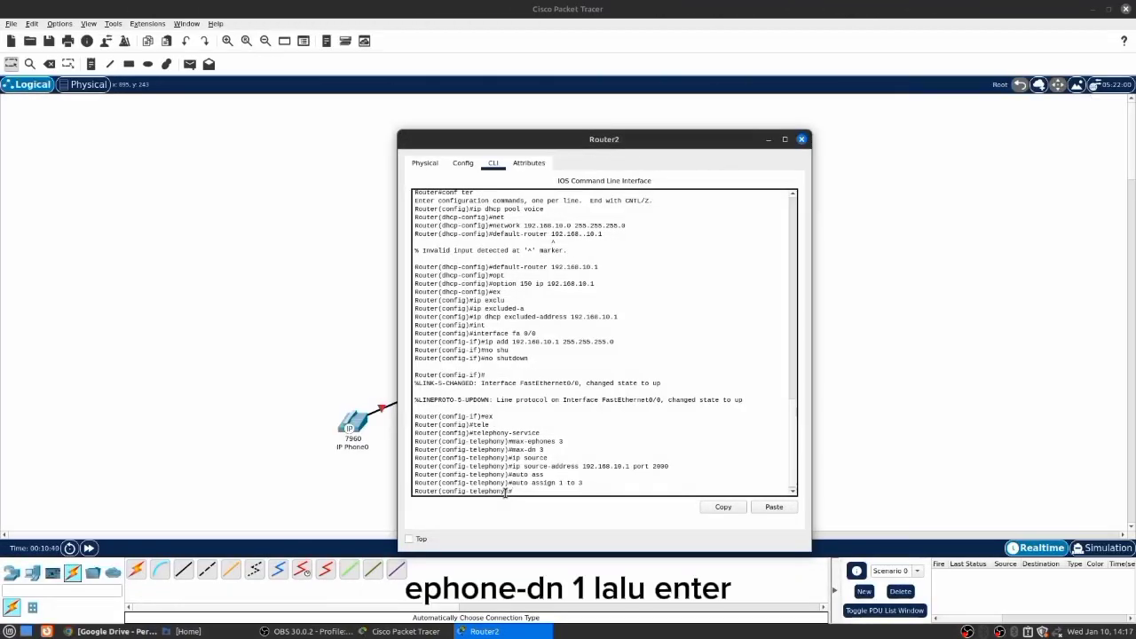
Create ephone-dn 1 on Router2 and assign it number 001.
type("ephone-")
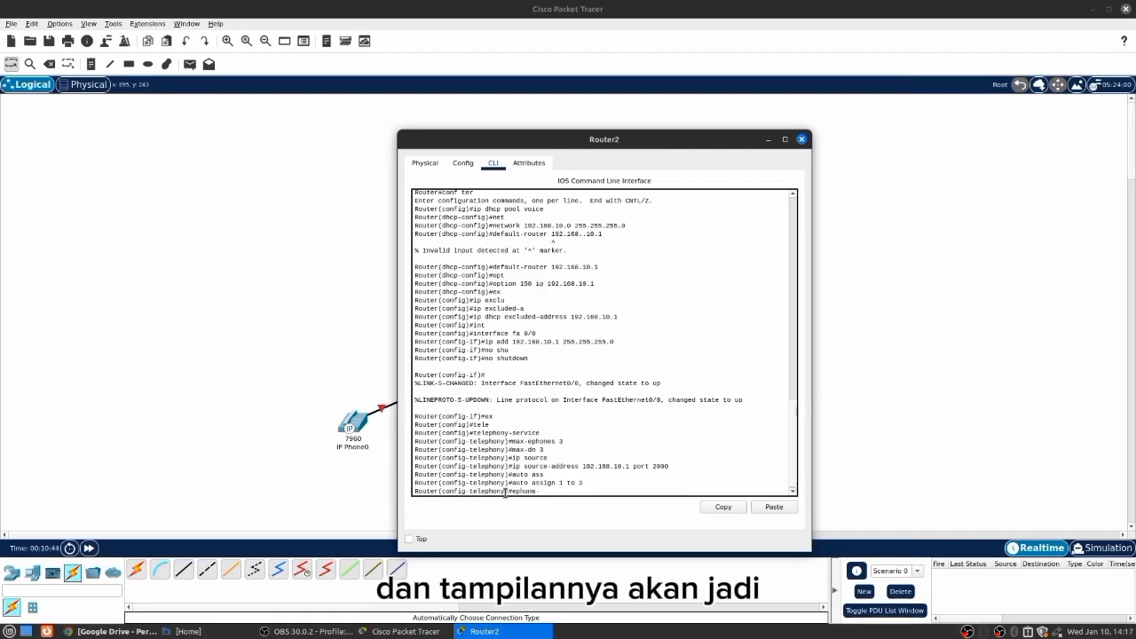
type("dn ")
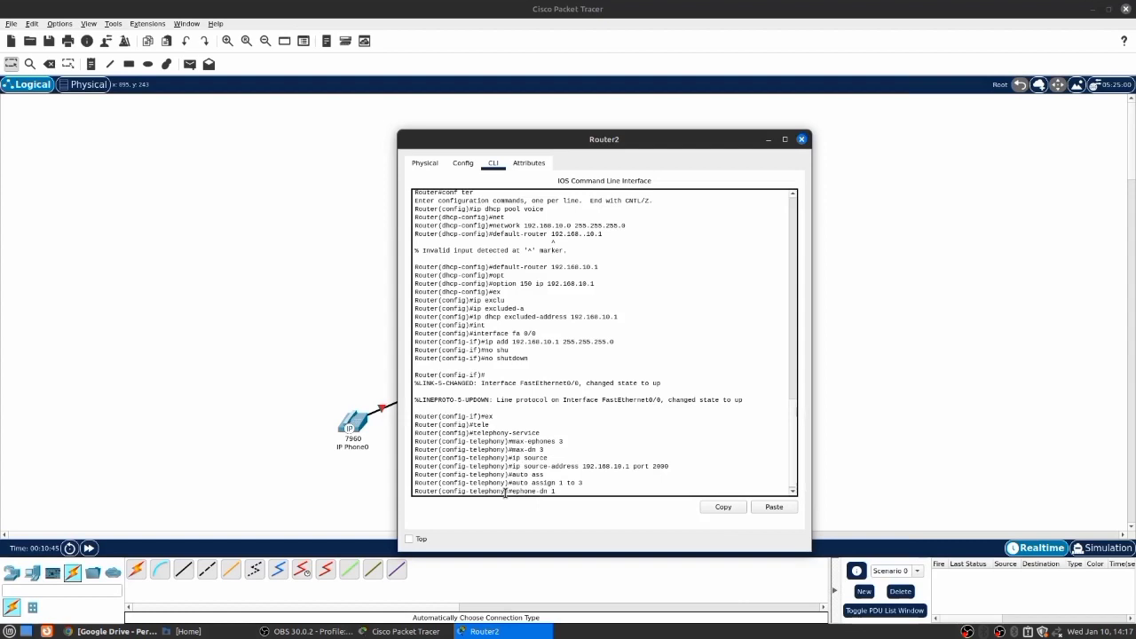
type("1")
key("Return")
key("Return")
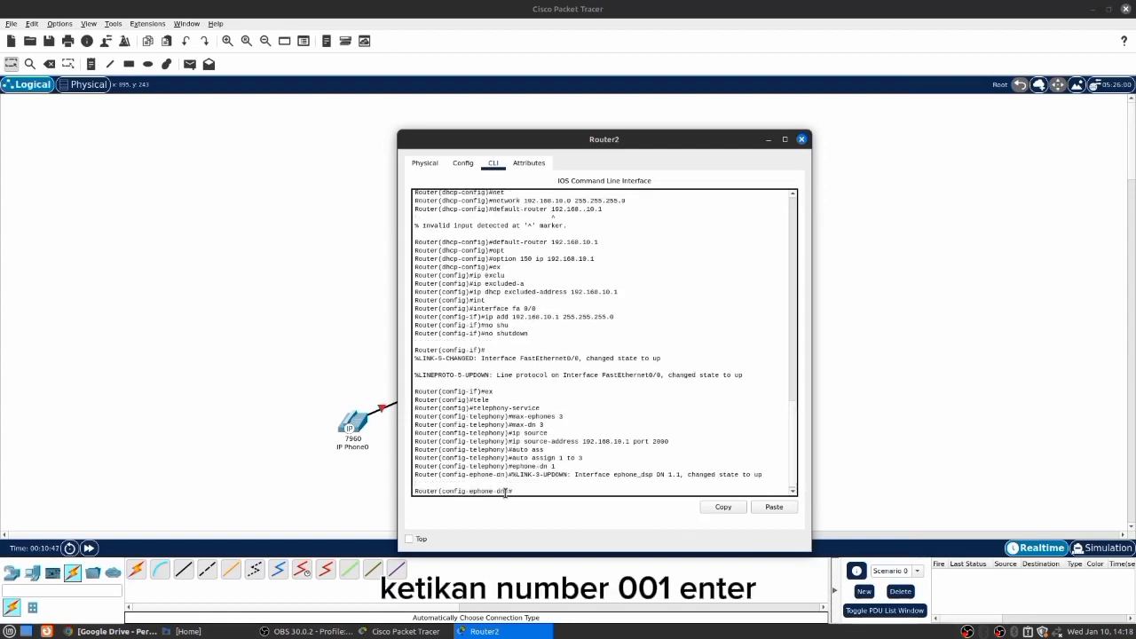
type("number 001")
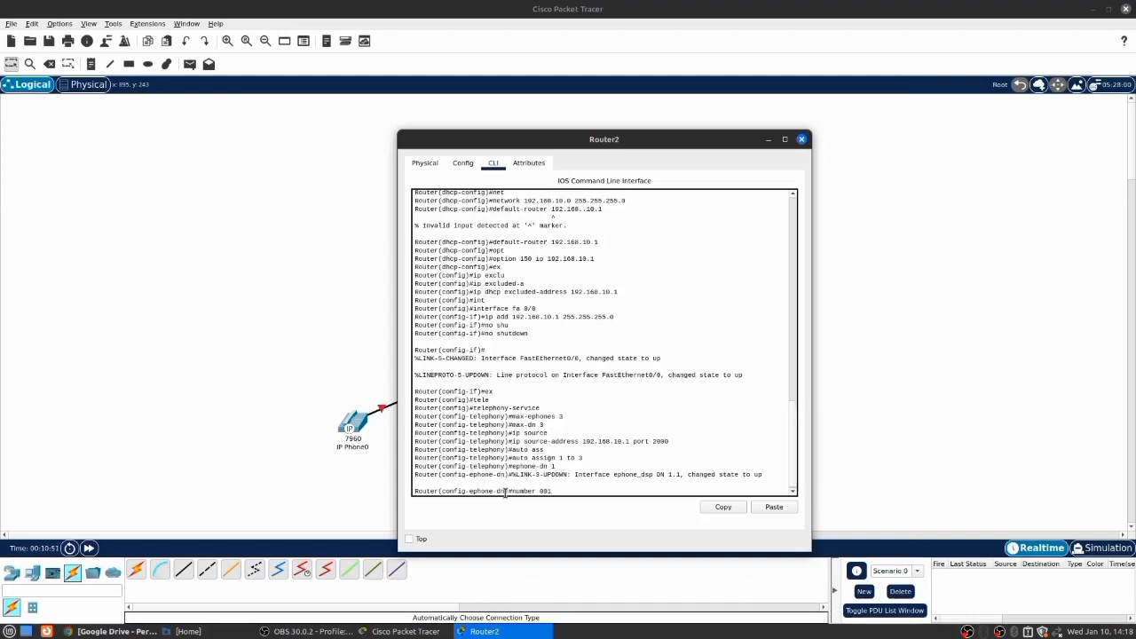
key("Return")
Create ephone-dn 2 and assign it number 002.
type("ephone-dn)#ep")
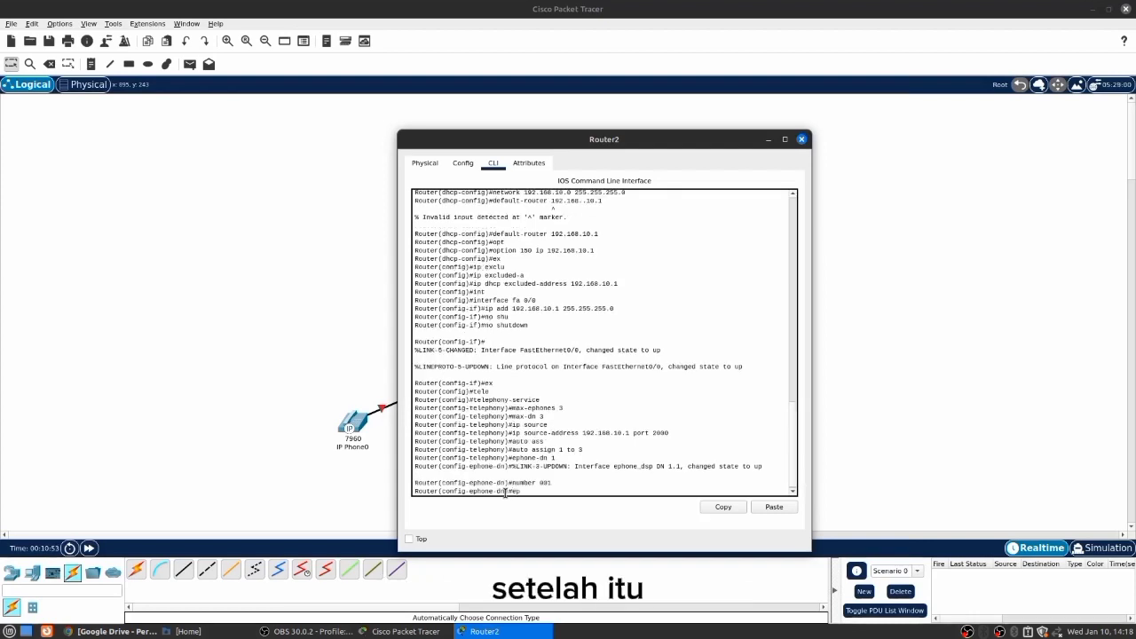
type("hone-dn")
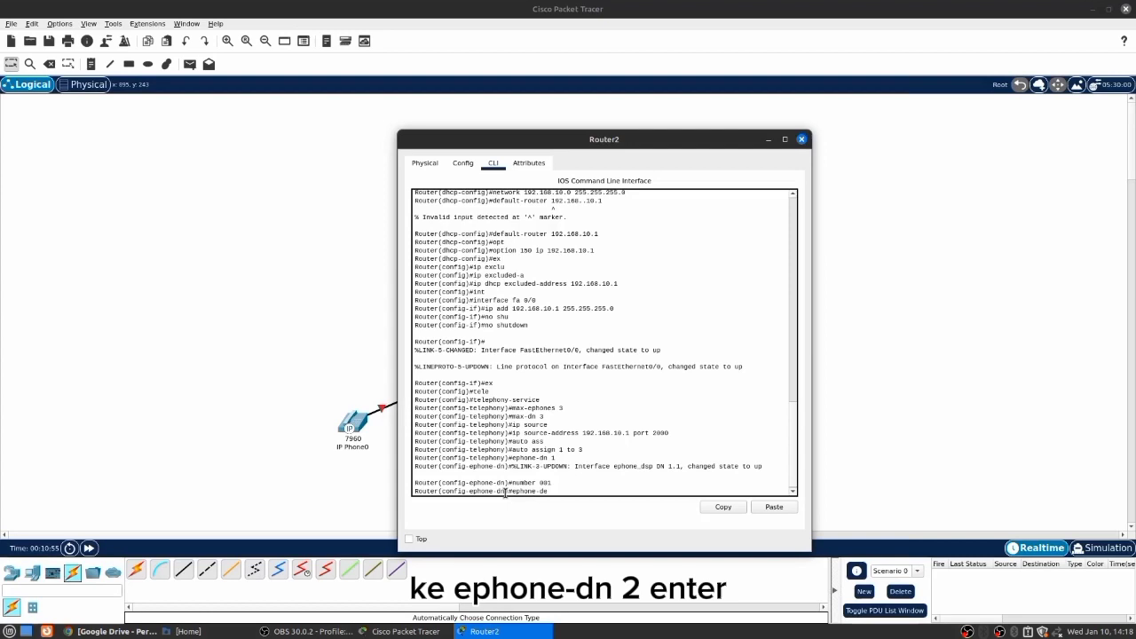
type(" 2")
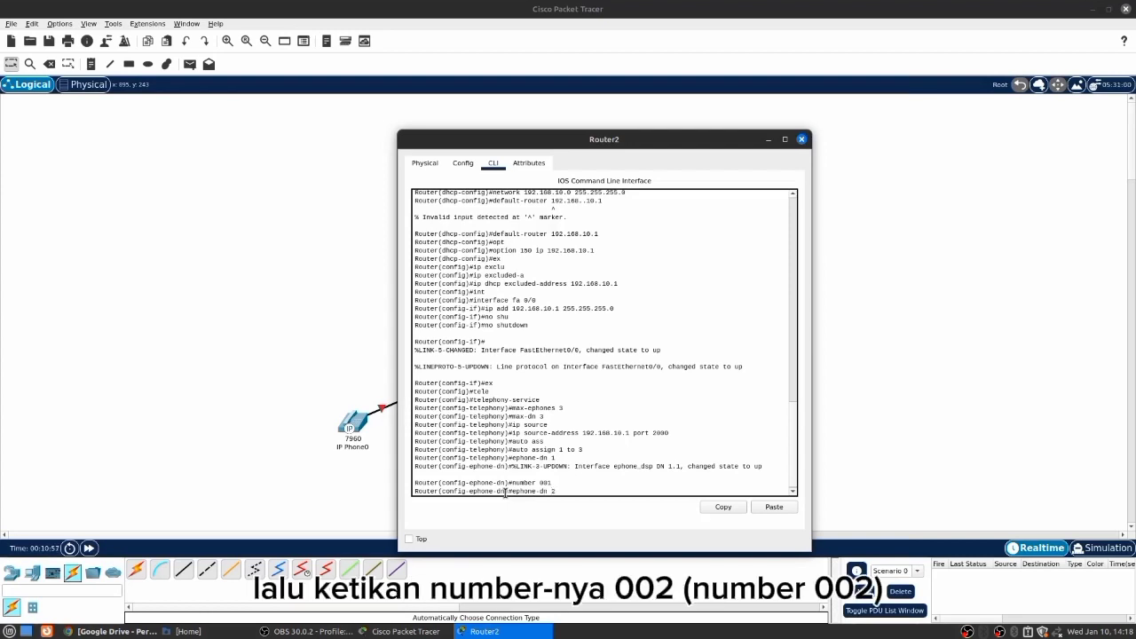
key("Return")
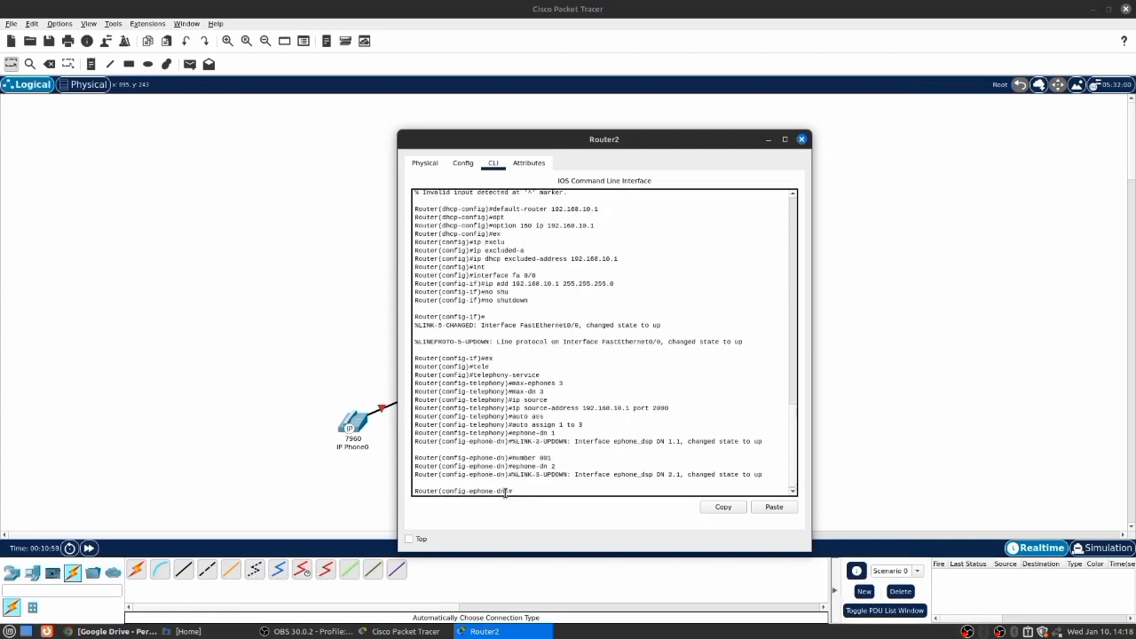
type("number002")
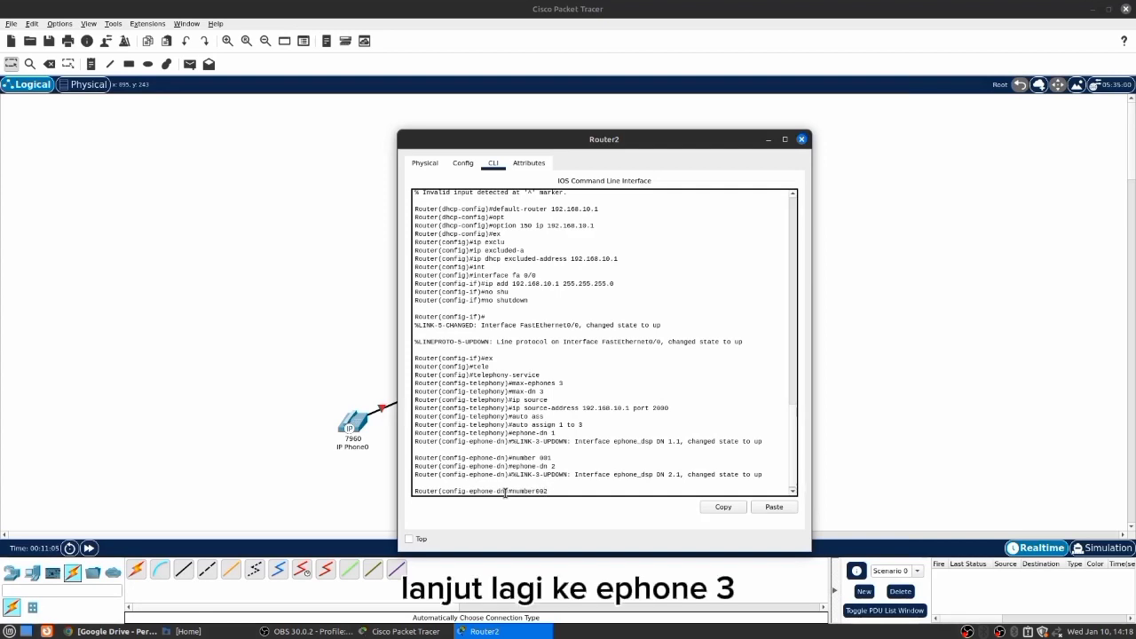
key("Return")
Create ephone-dn 3 with number 003, exit to global configuration mode and close Router2's window.
type("ephone-dn ")
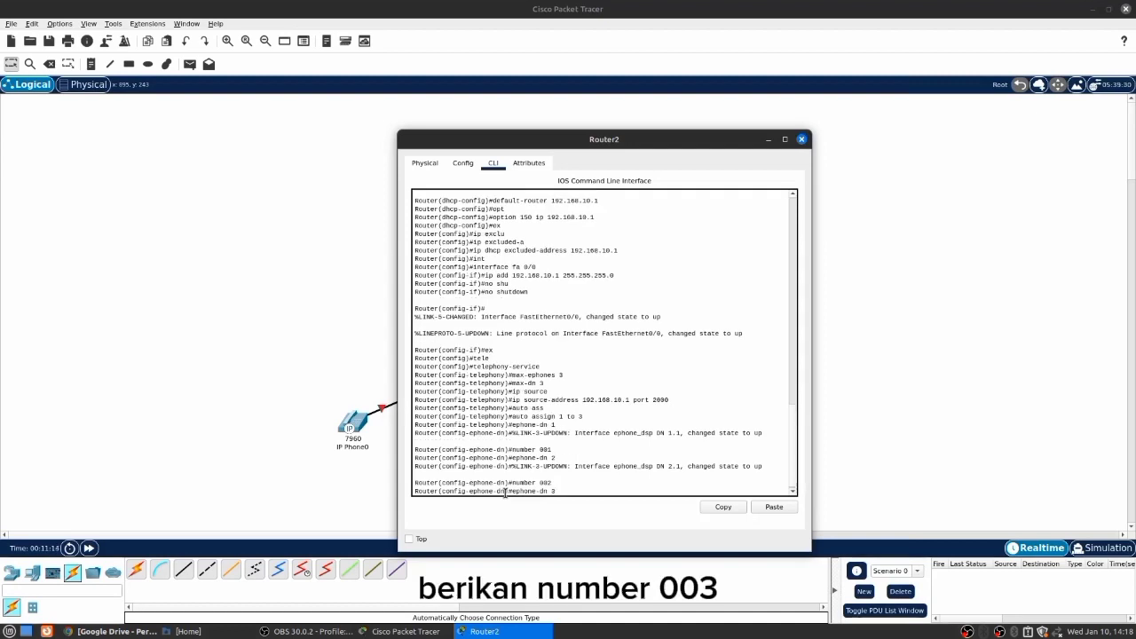
type("3")
key("Return")
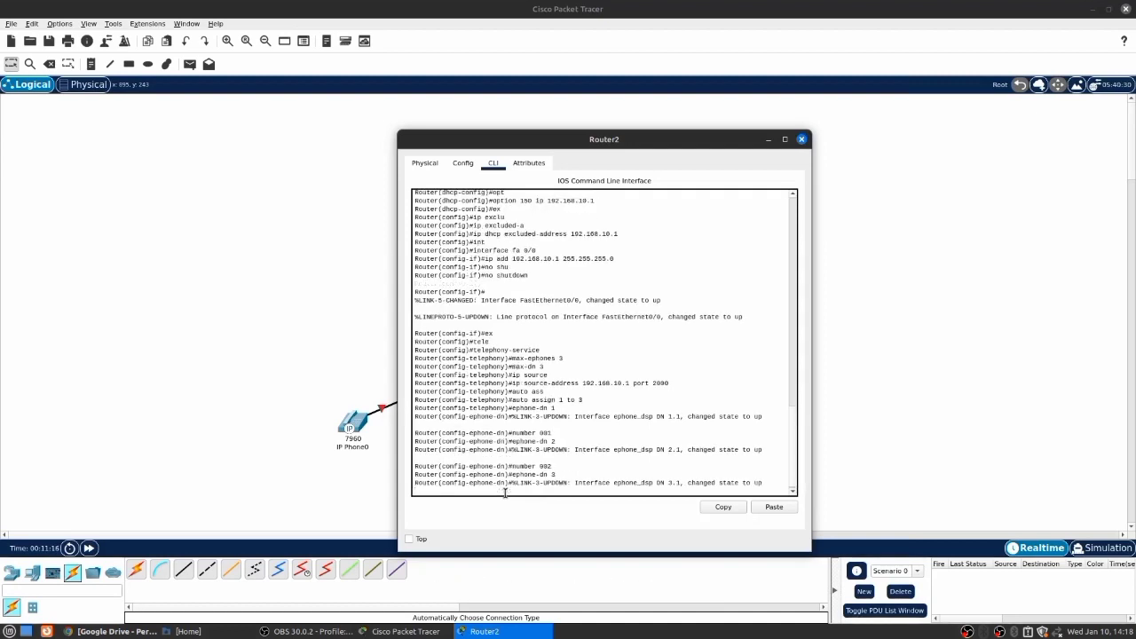
key("Return")
type("number 00")
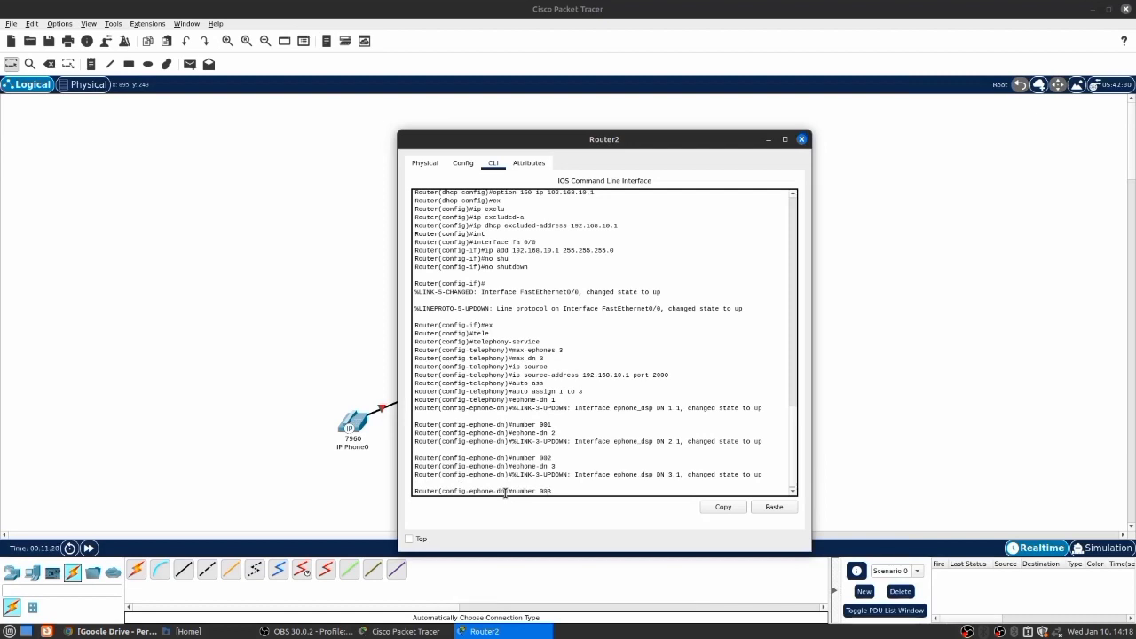
type("3")
key("Return")
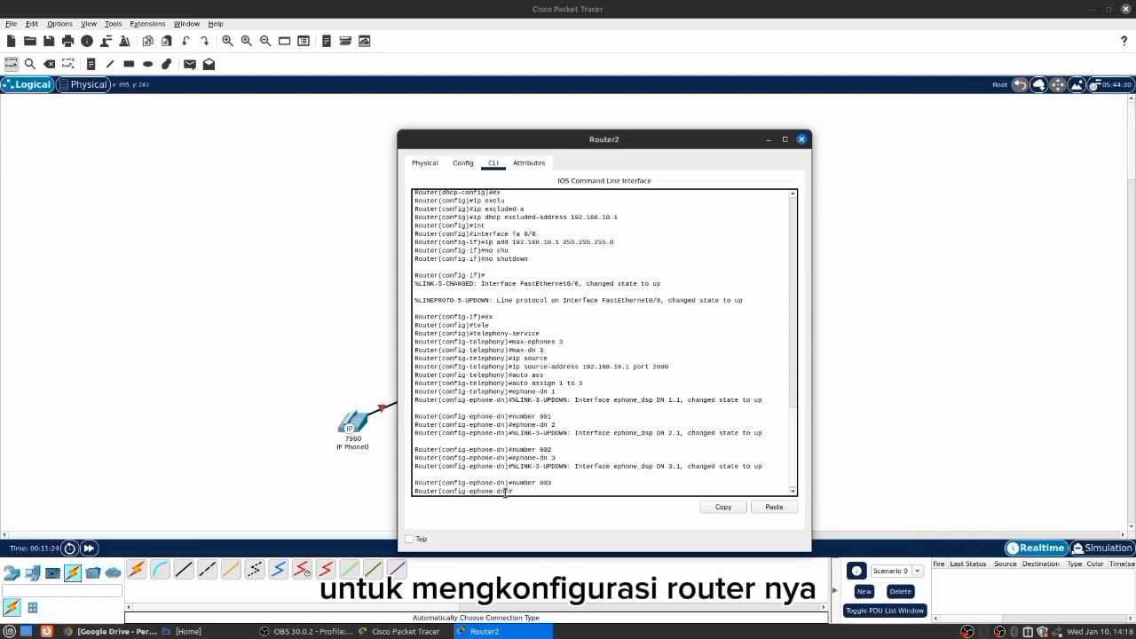
type("ex")
key("Return")
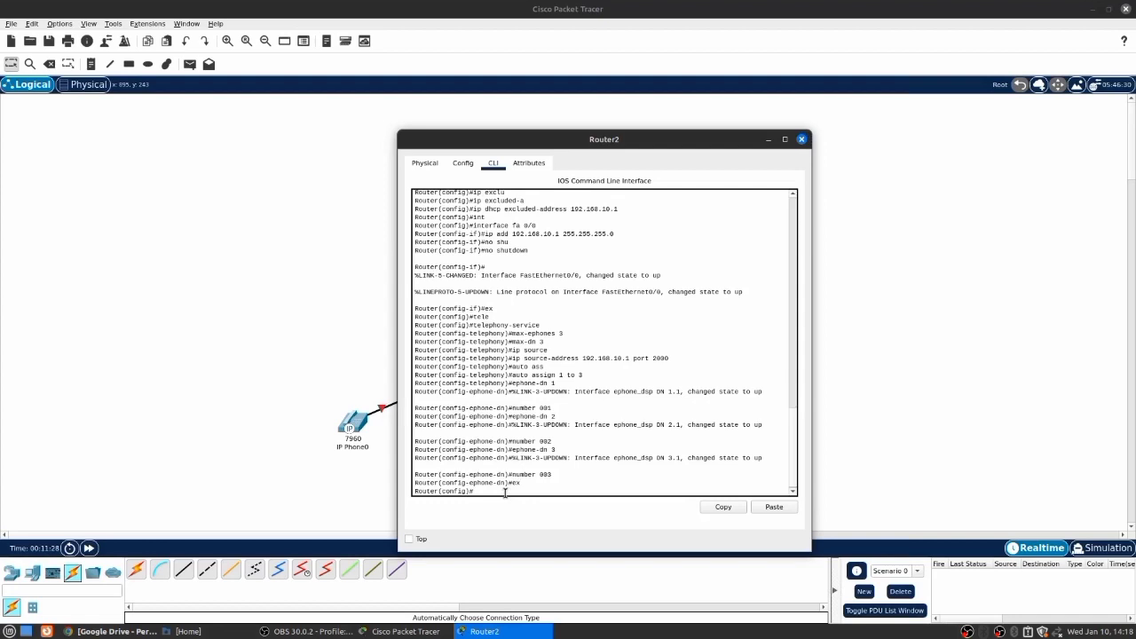
left_click(801, 140)
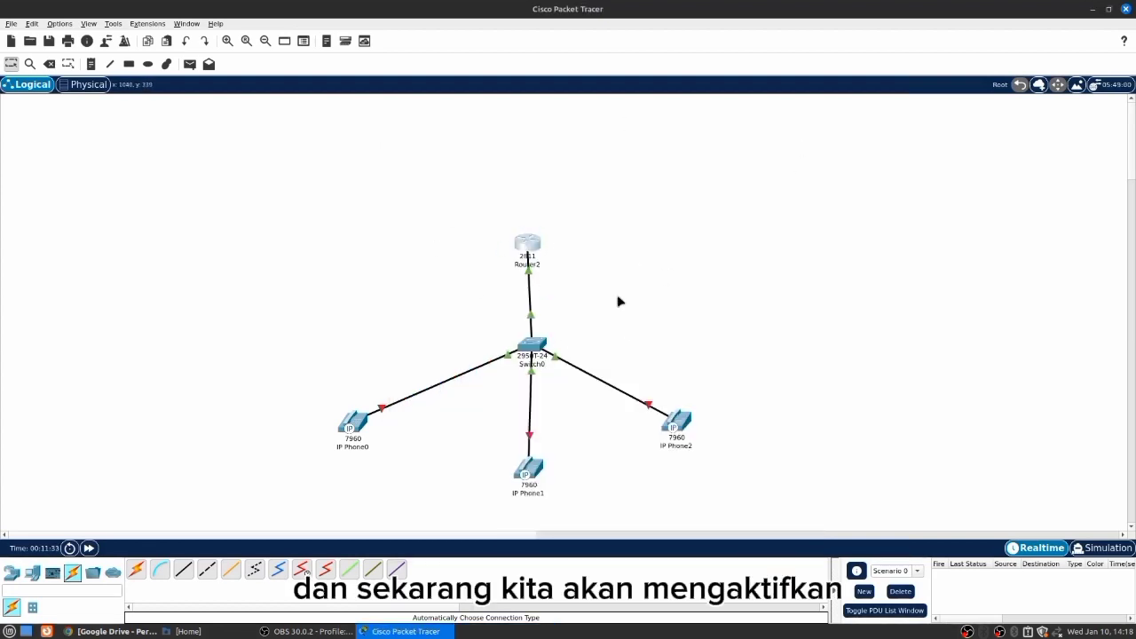
Plug the IP_PHONE_POWER_ADAPTER into the power port of IP Phone2, IP Phone1 and IP Phone0 in turn.
left_click(679, 429)
left_click_drag(729, 490, 561, 306)
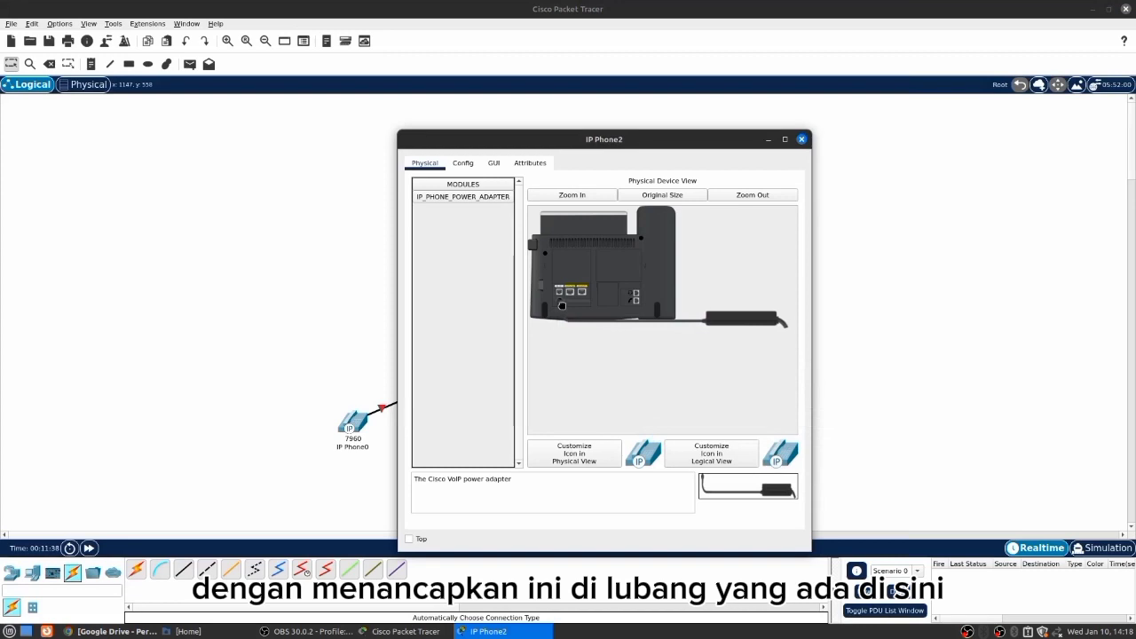
left_click(801, 139)
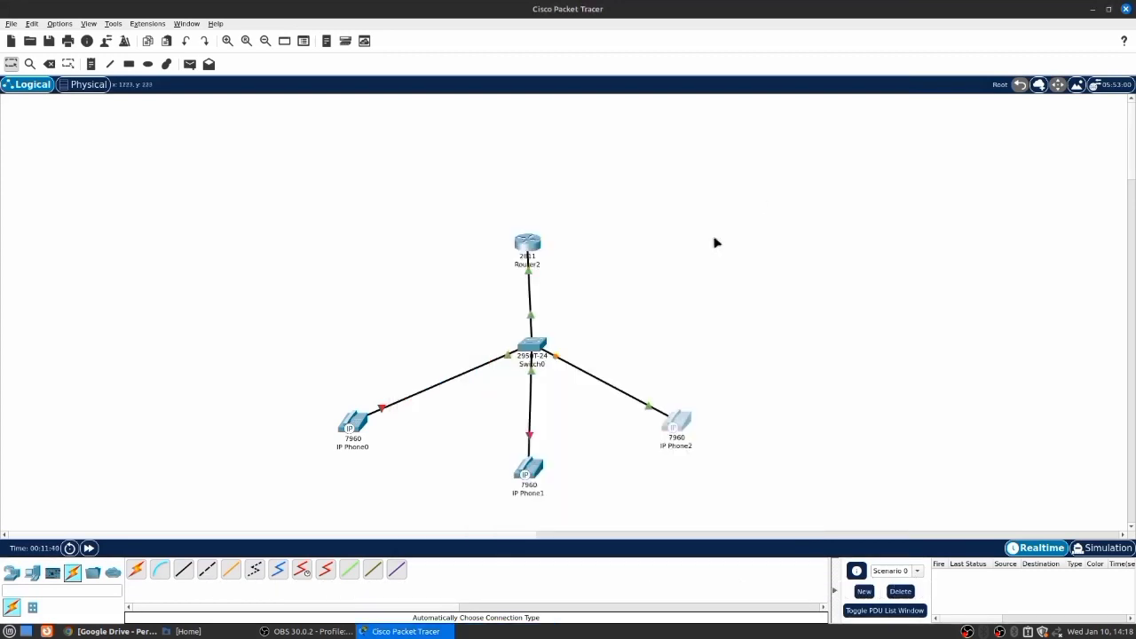
left_click(528, 470)
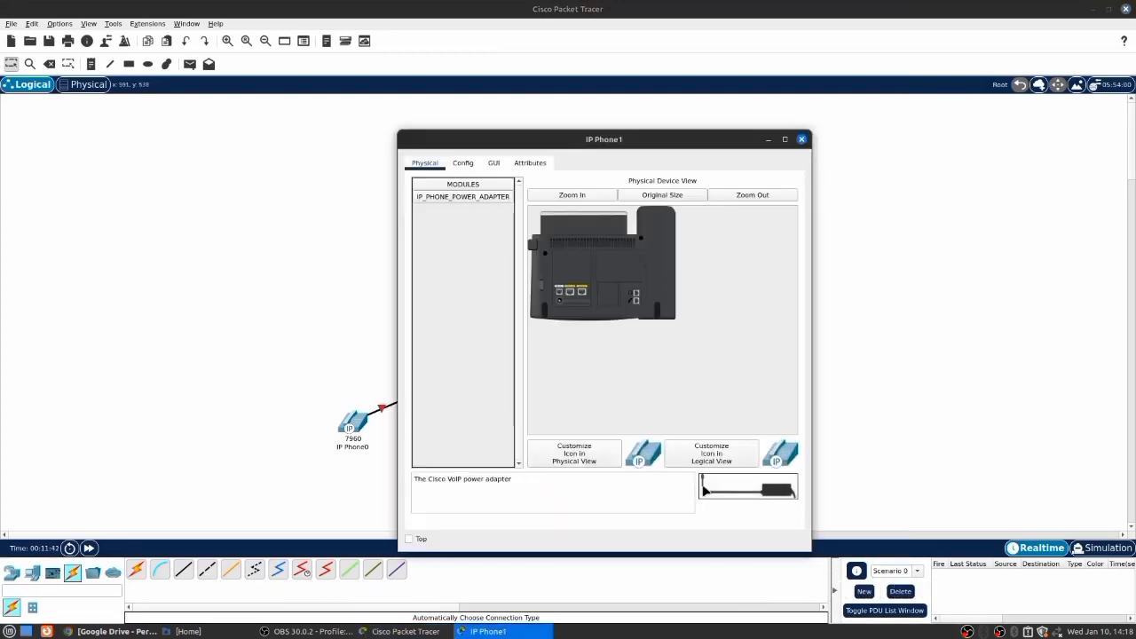
left_click_drag(705, 488, 561, 304)
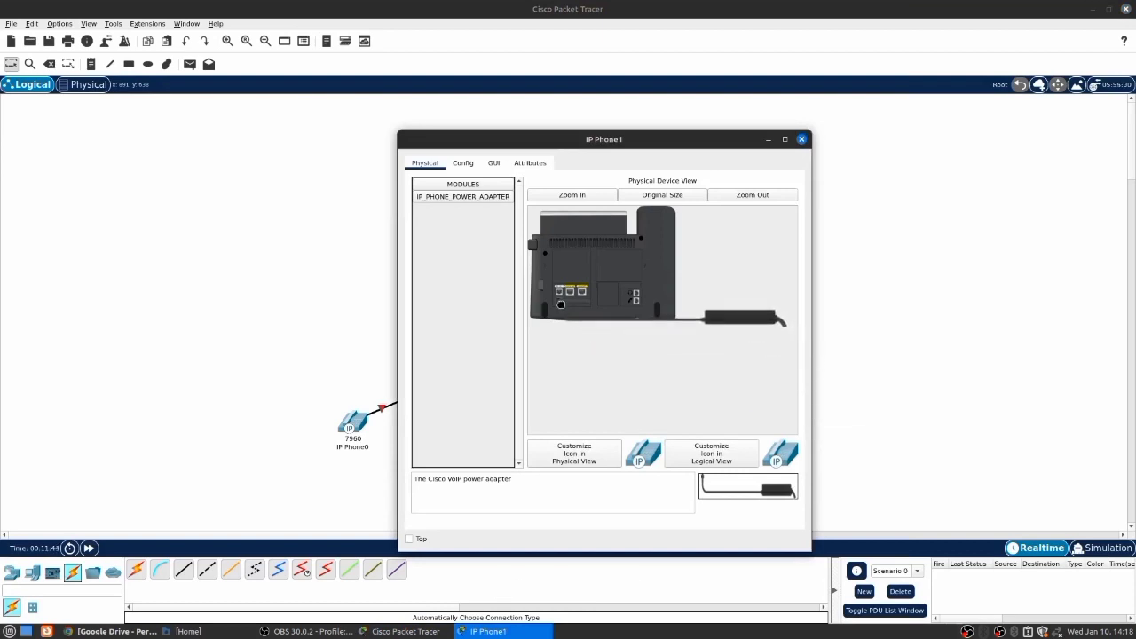
left_click(802, 139)
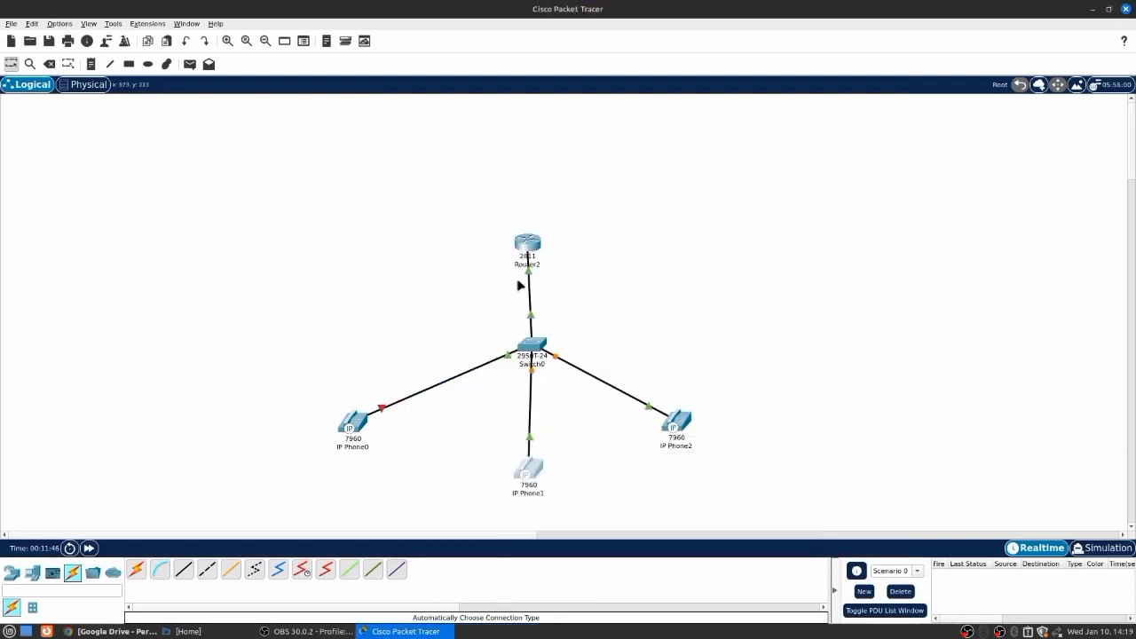
left_click(350, 426)
left_click_drag(688, 494, 560, 309)
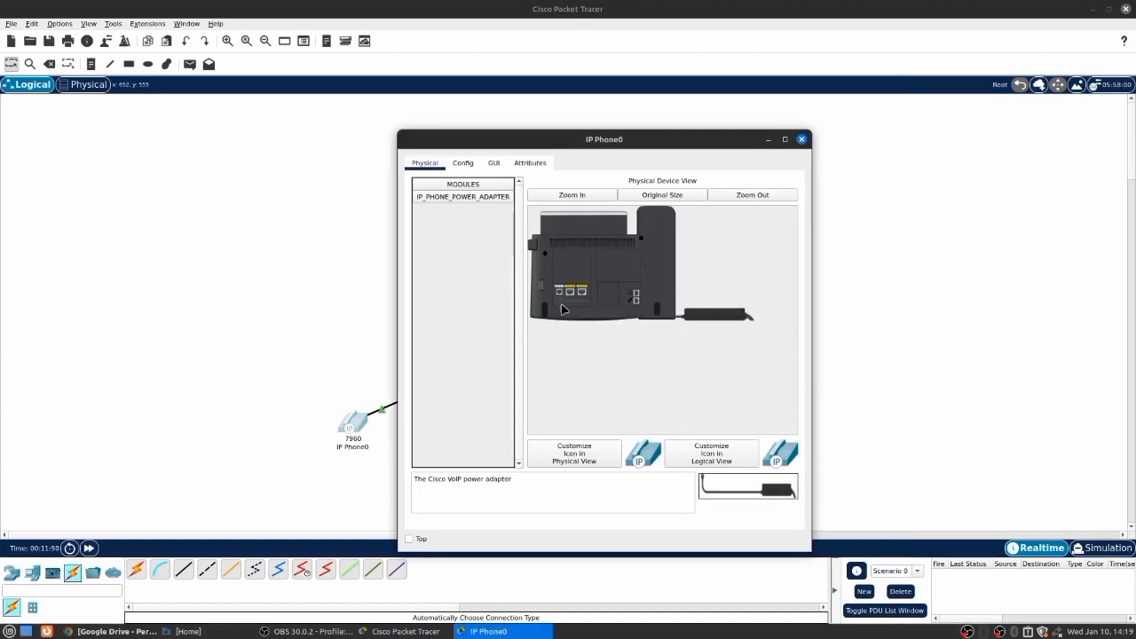
left_click(803, 140)
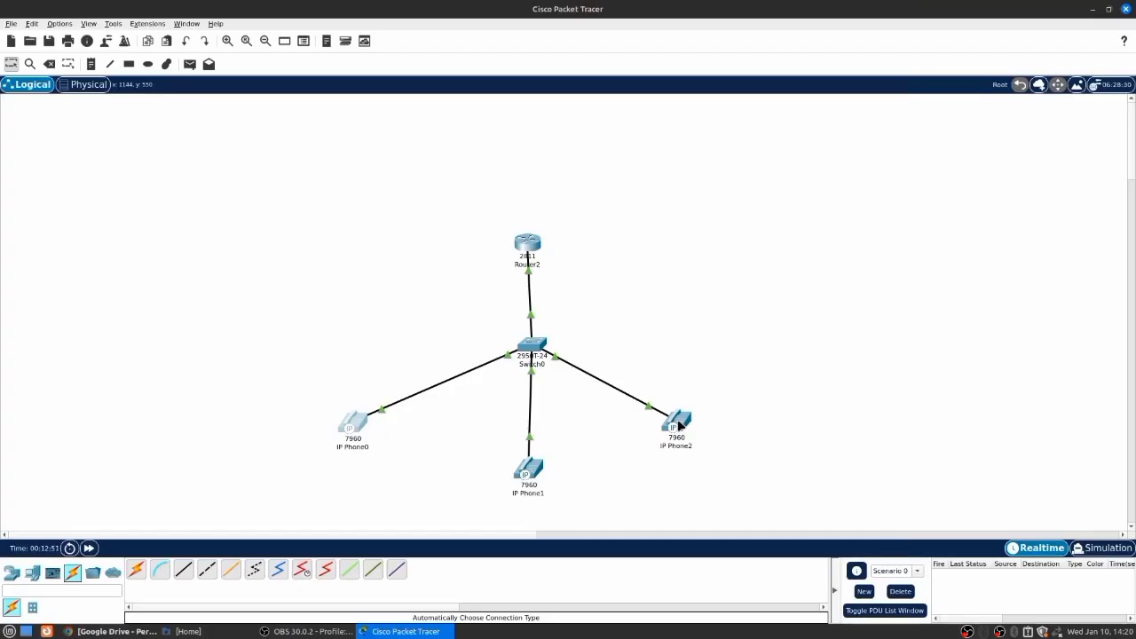
Check the assigned line number of each IP phone in its device details and on its phone display.
mouse_move(677, 425)
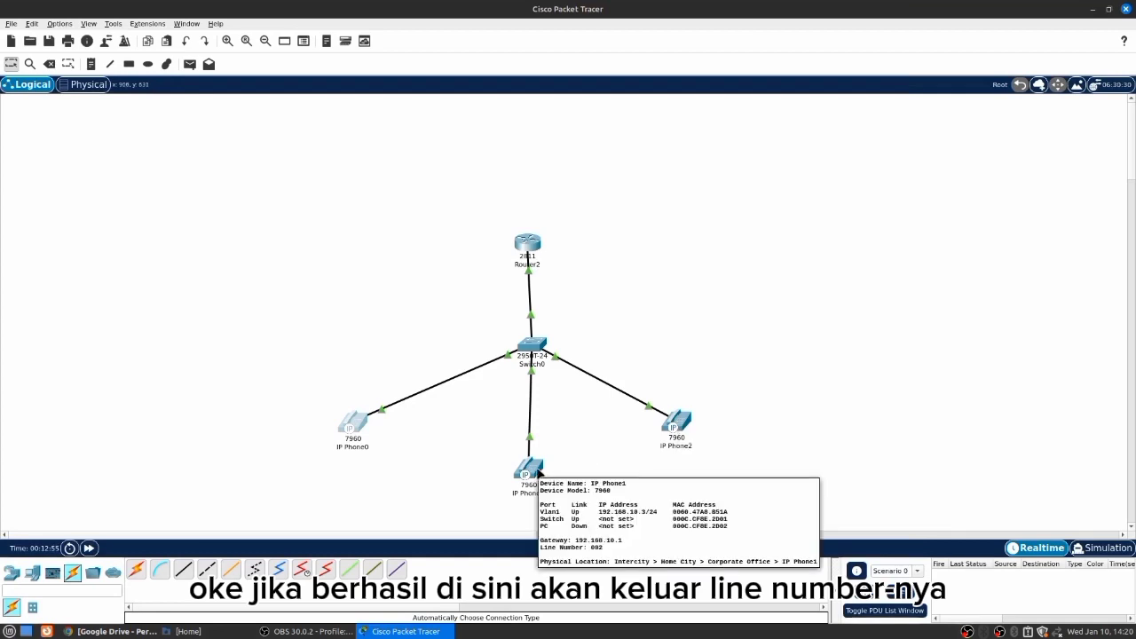
mouse_move(354, 417)
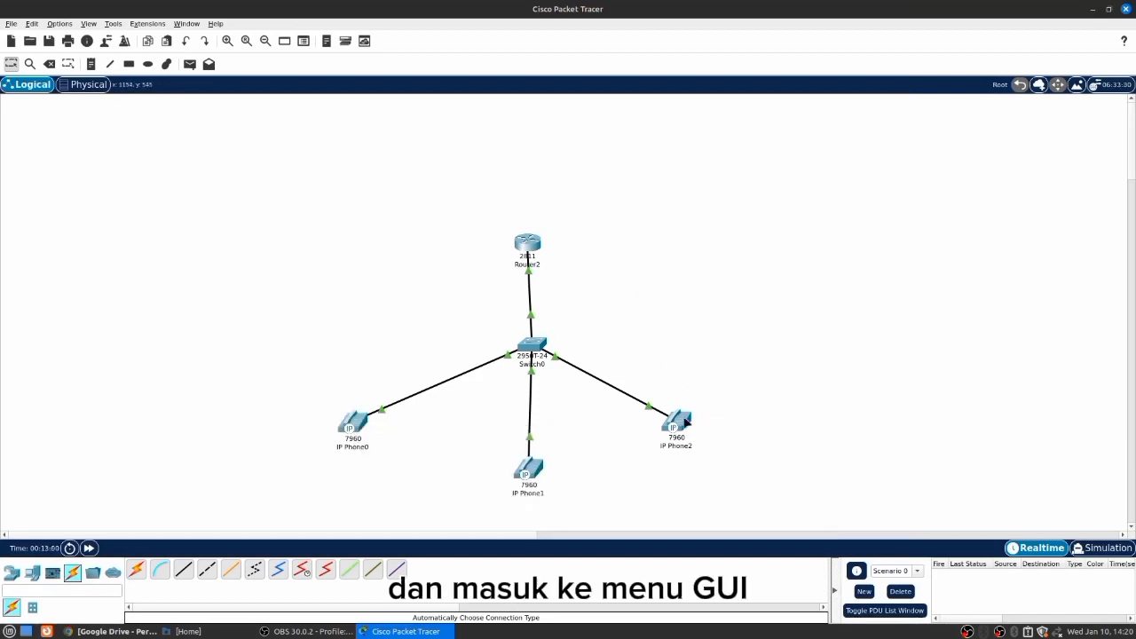
left_click(679, 424)
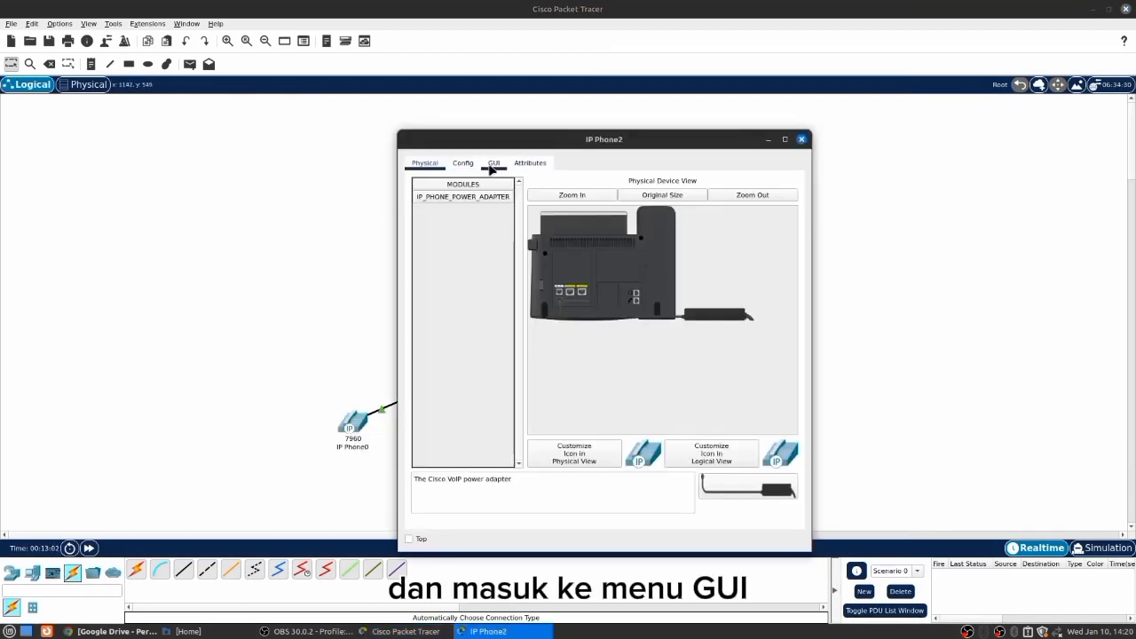
left_click(493, 163)
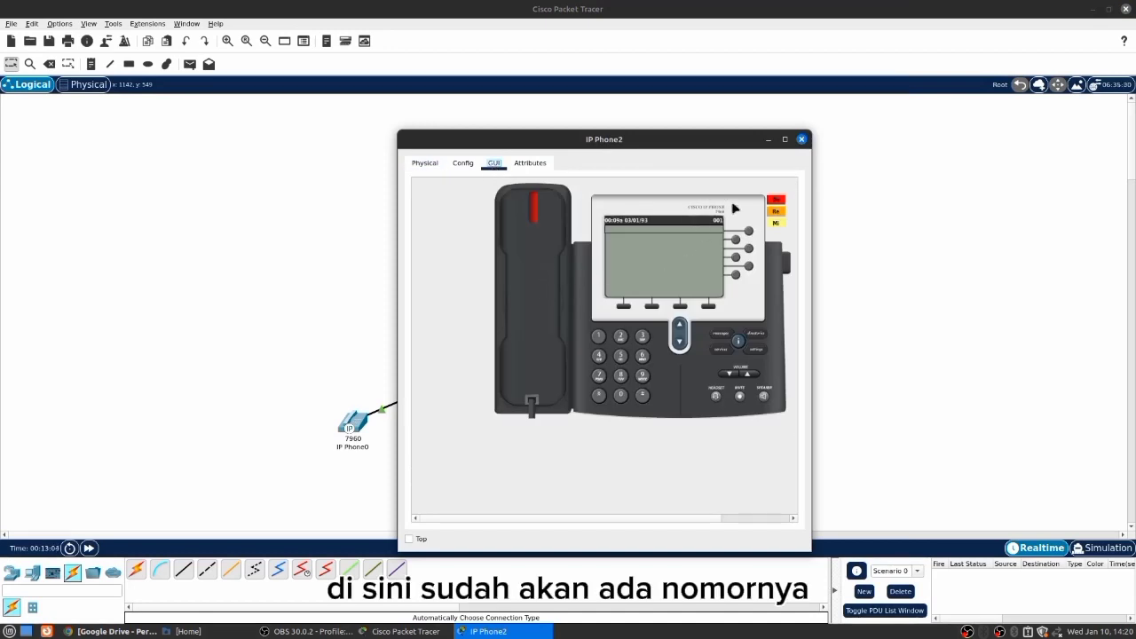
left_click(801, 139)
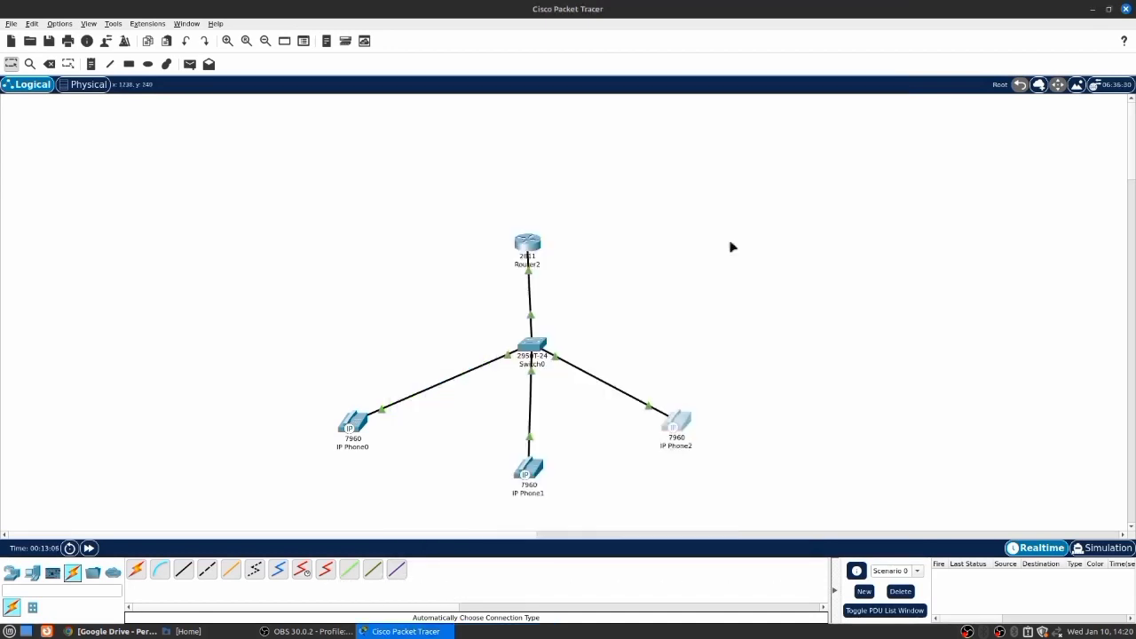
left_click(529, 470)
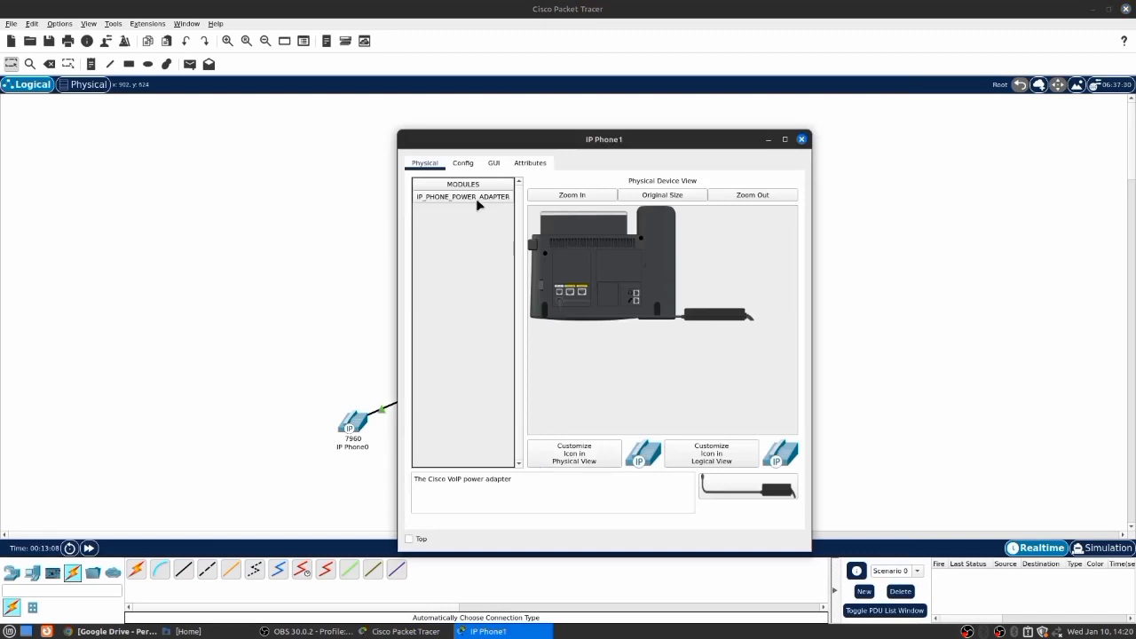
left_click(494, 165)
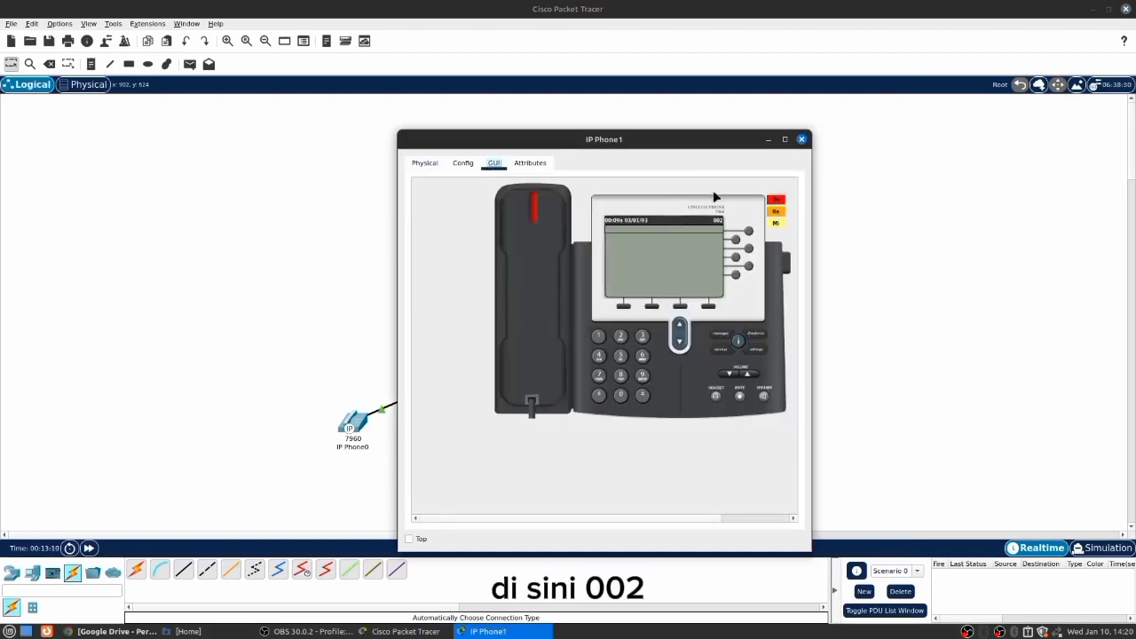
left_click(801, 139)
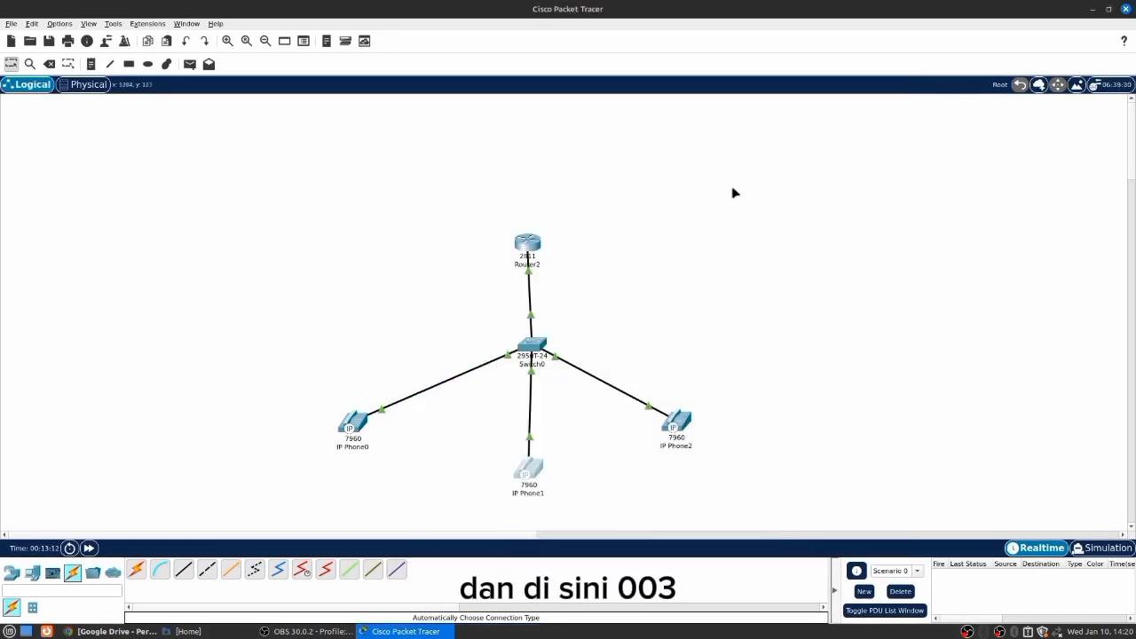
left_click(353, 426)
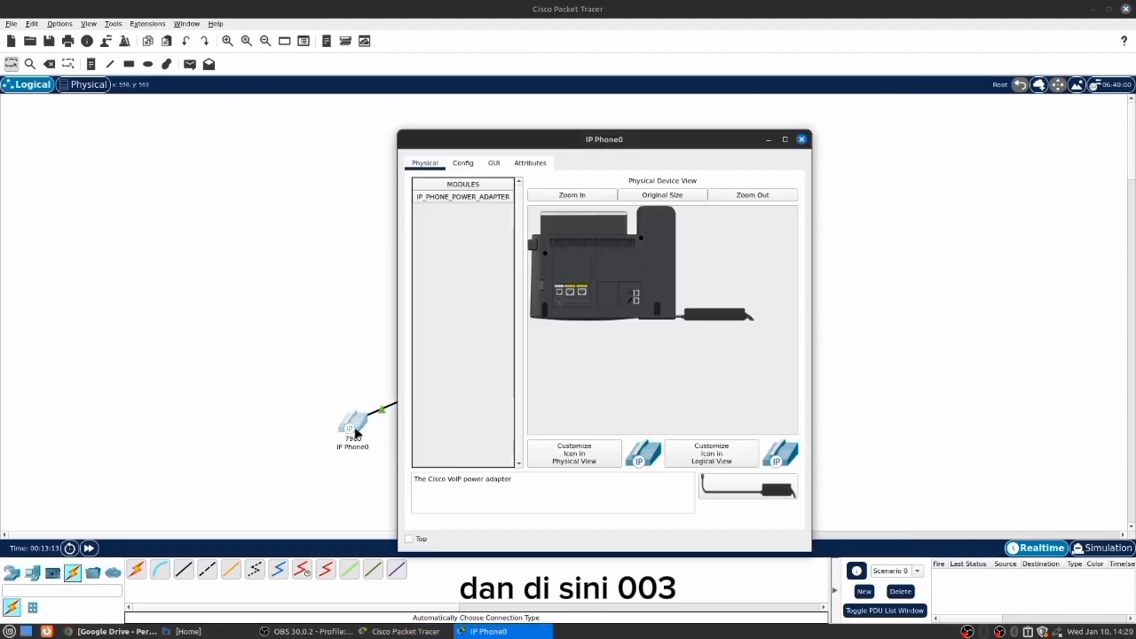
left_click(495, 164)
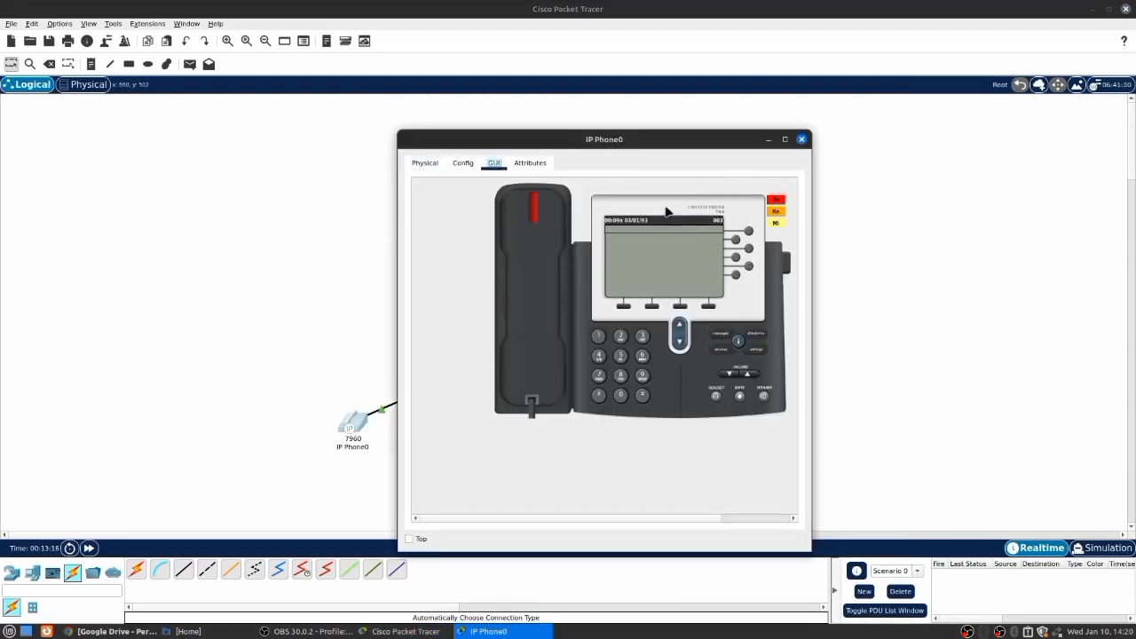
left_click(800, 140)
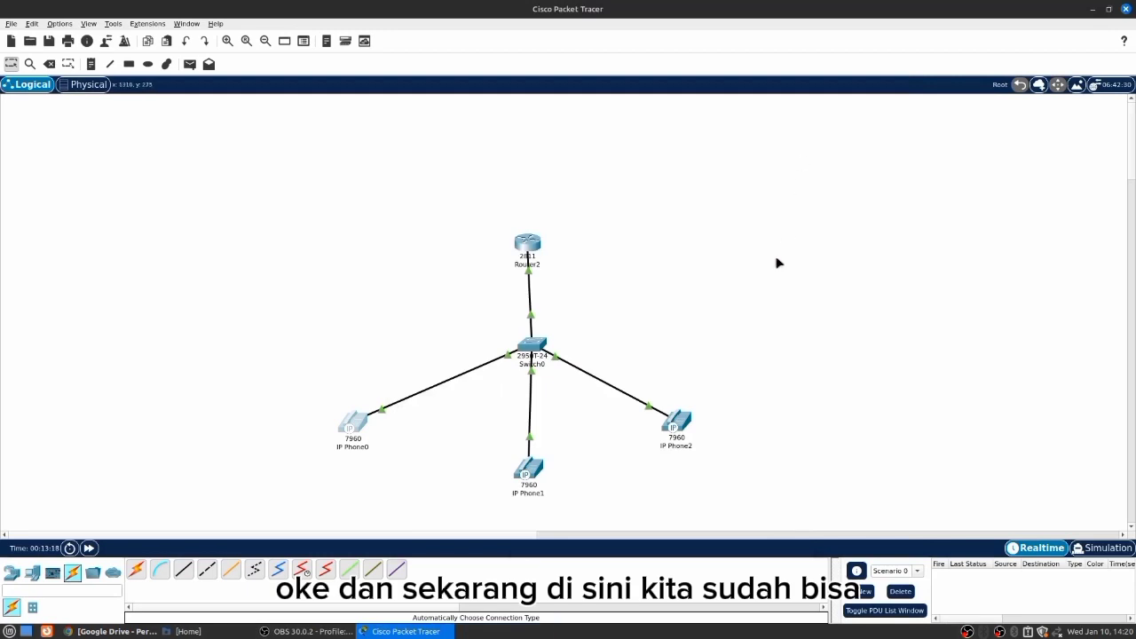
Dial 002 on IP Phone2's keypad and lift its handset to place the call.
left_click(670, 424)
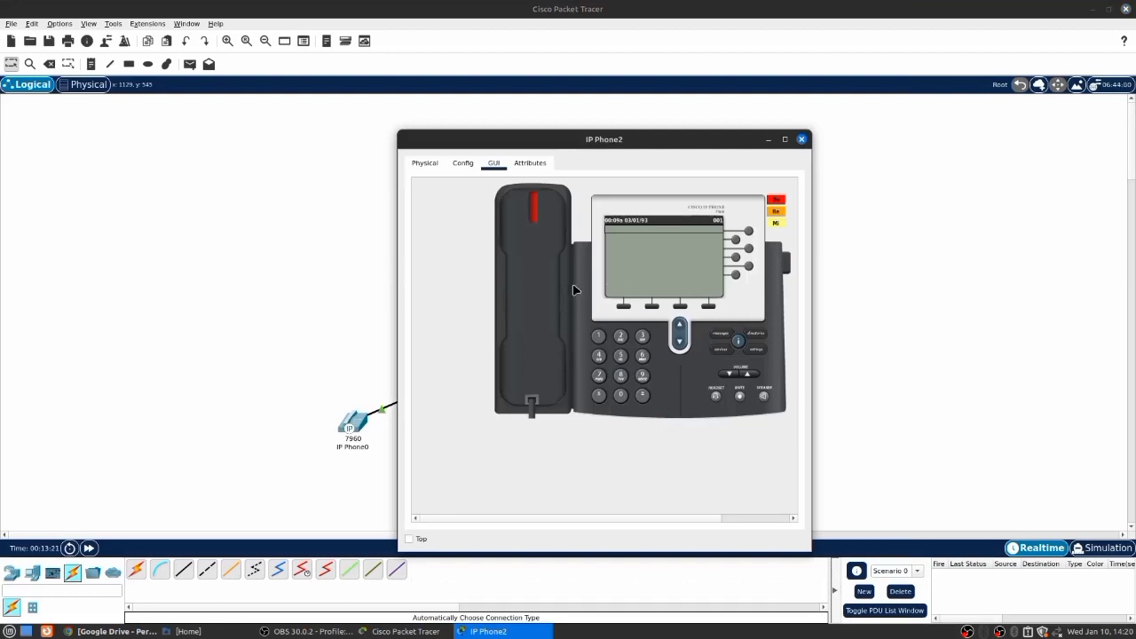
left_click(624, 395)
left_click(624, 395)
left_click(621, 340)
left_click(535, 307)
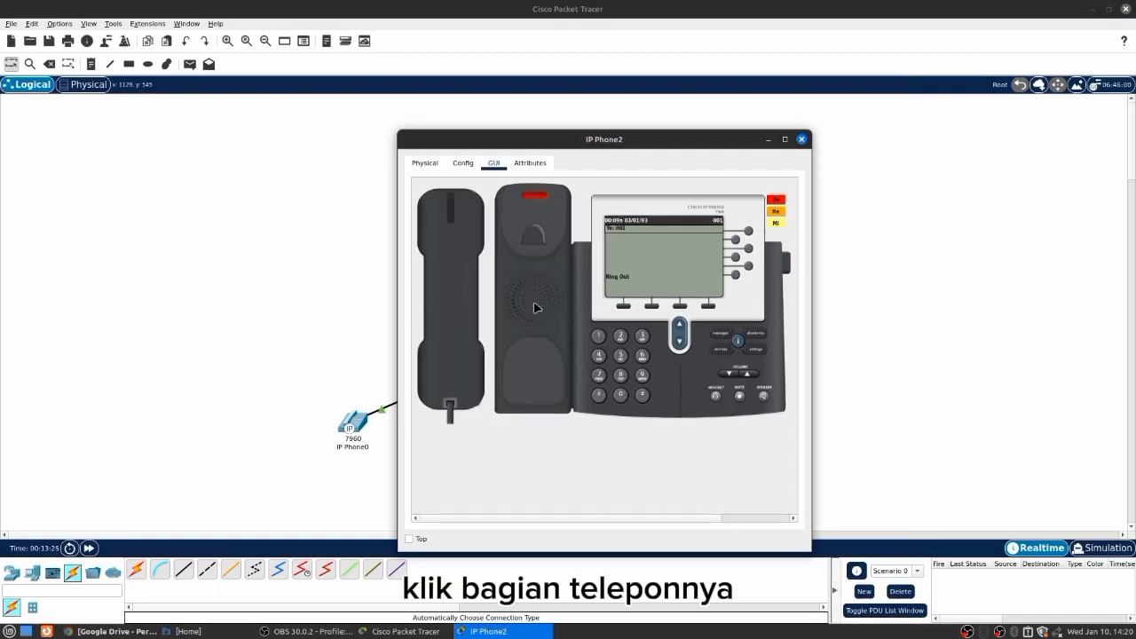
Place IP Phone2's and IP Phone1's windows side by side, answer the incoming call on IP Phone1 and hang up.
left_click_drag(702, 146, 887, 122)
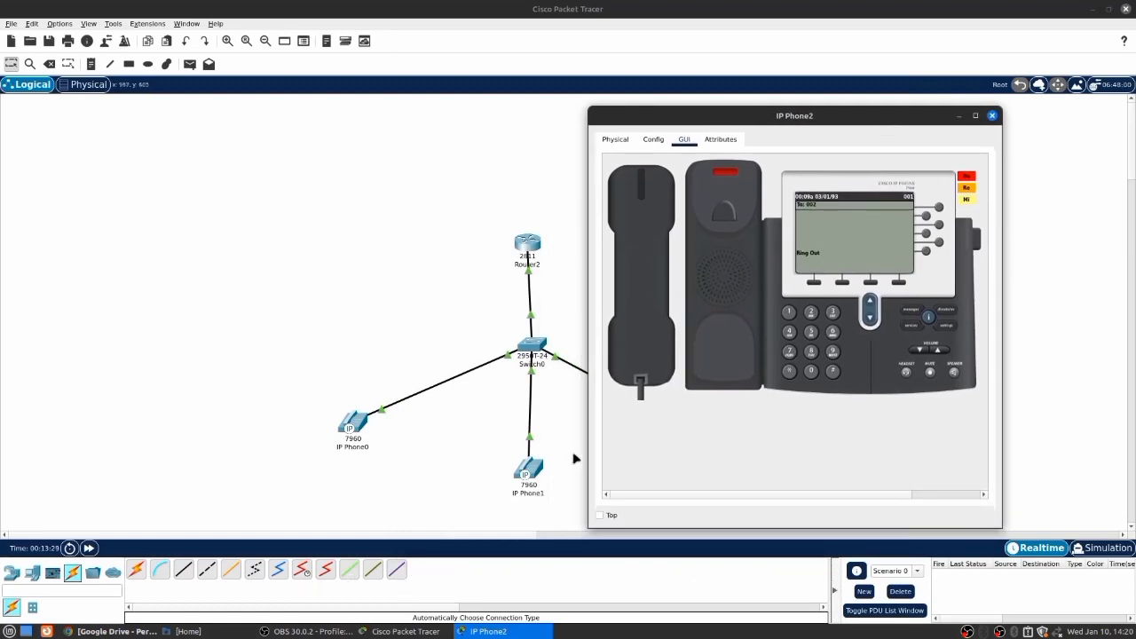
left_click(528, 471)
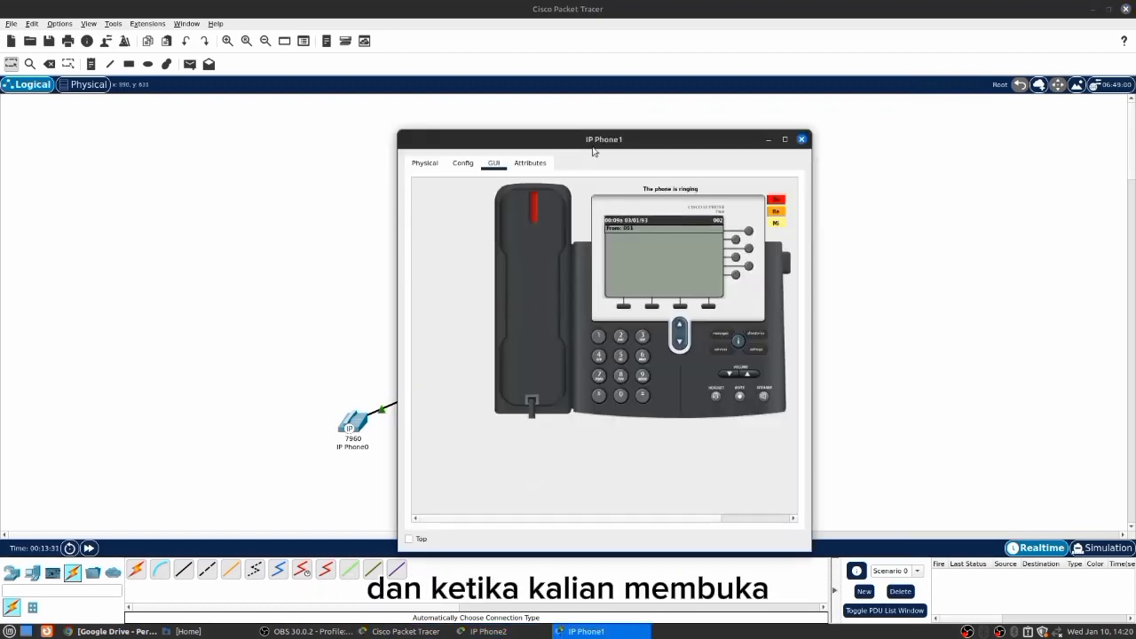
left_click_drag(594, 142, 304, 105)
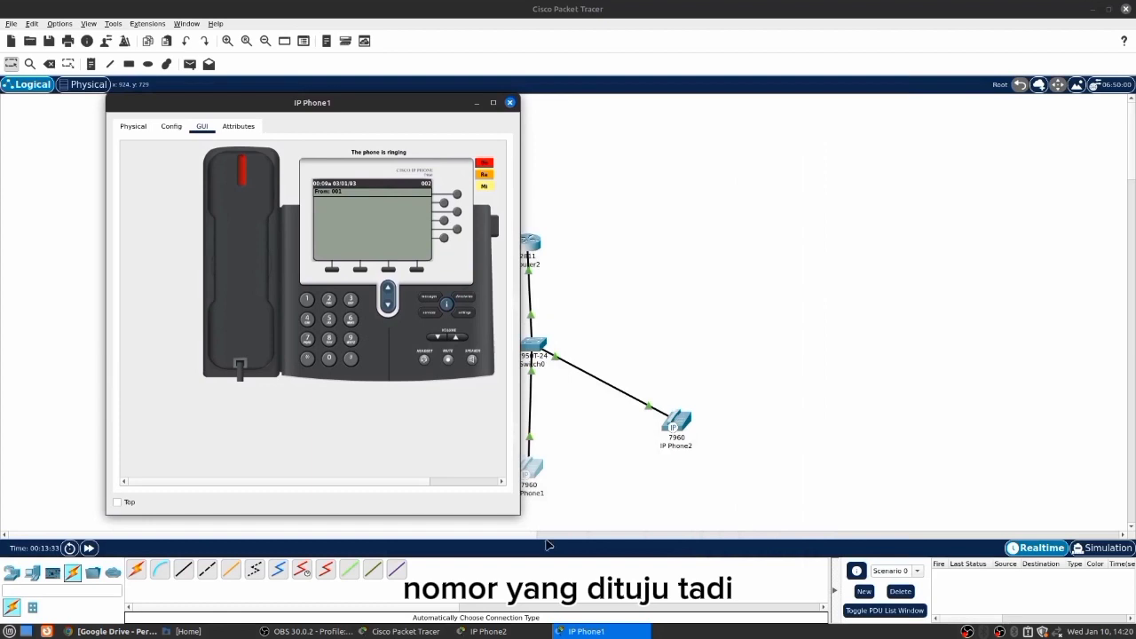
left_click(486, 631)
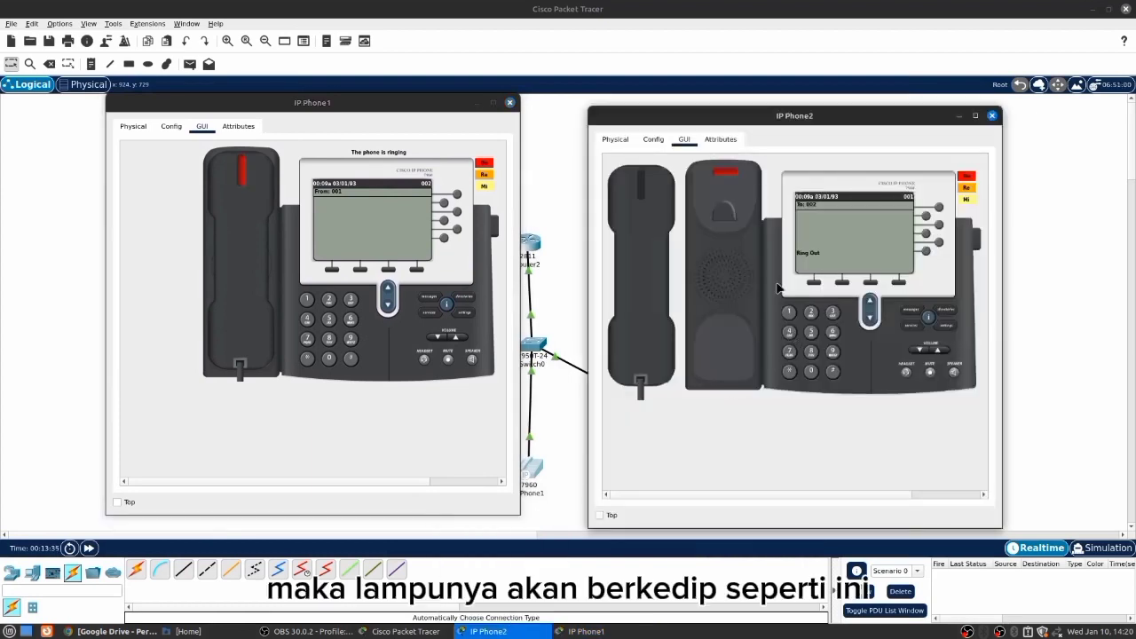
left_click(255, 262)
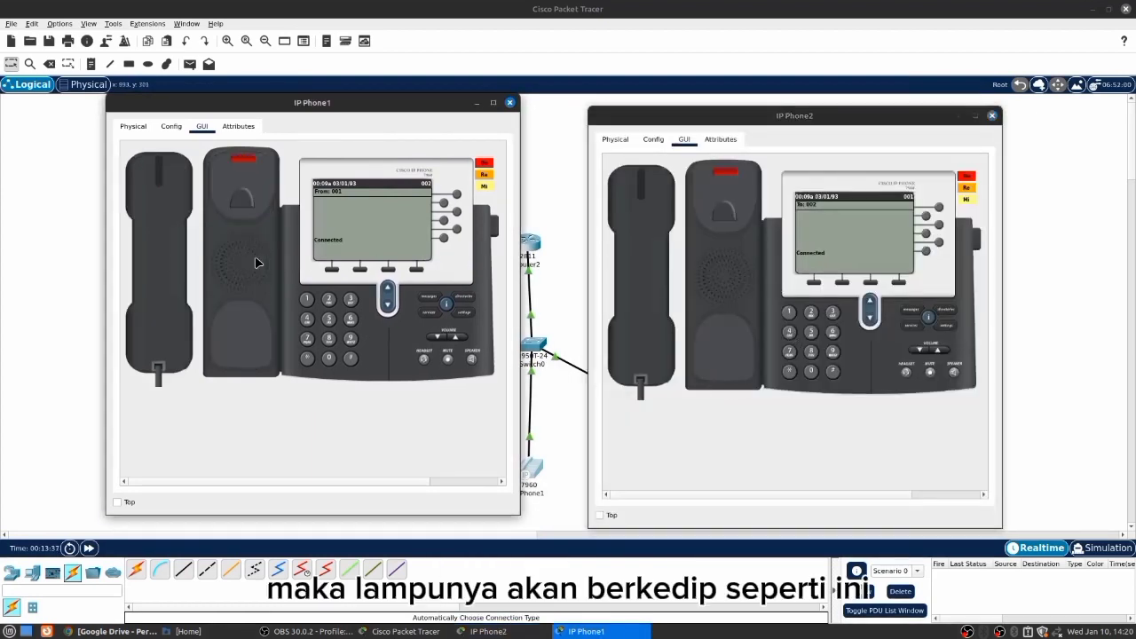
left_click(185, 241)
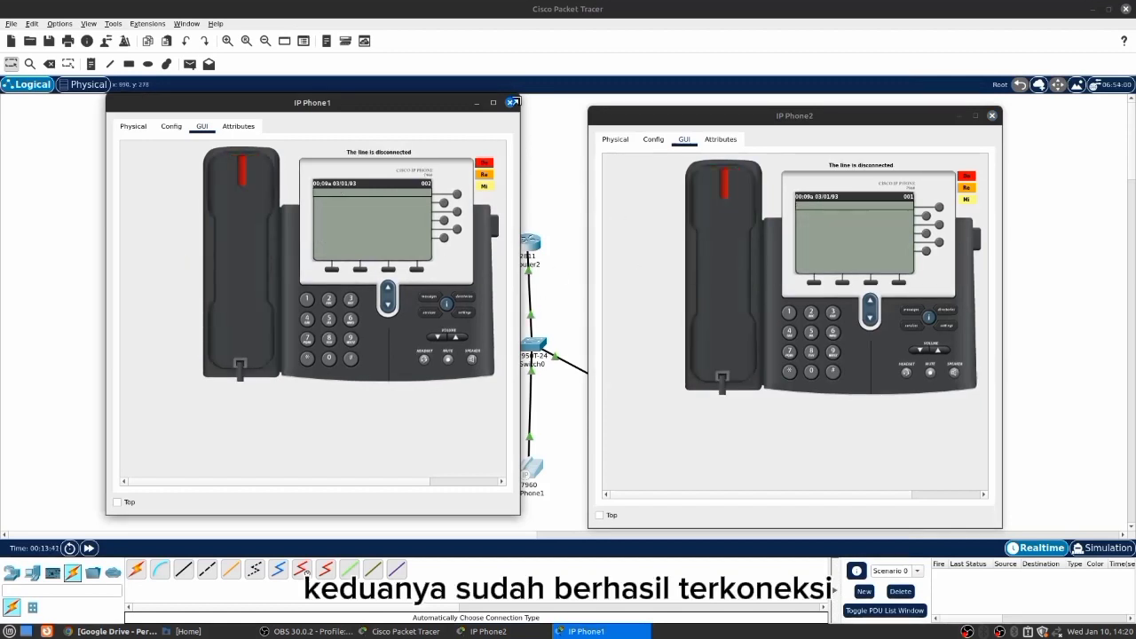
Open IP Phone0 and arrange the windows of IP Phone0, IP Phone1 and IP Phone2 side by side.
left_click_drag(670, 120, 803, 101)
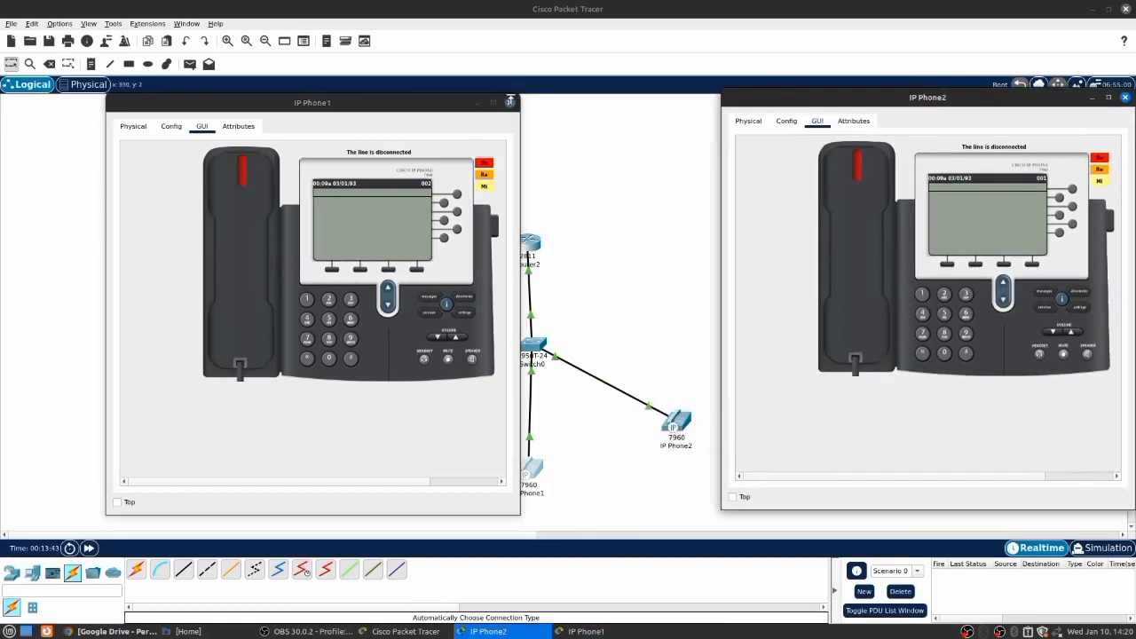
left_click_drag(452, 111, 649, 108)
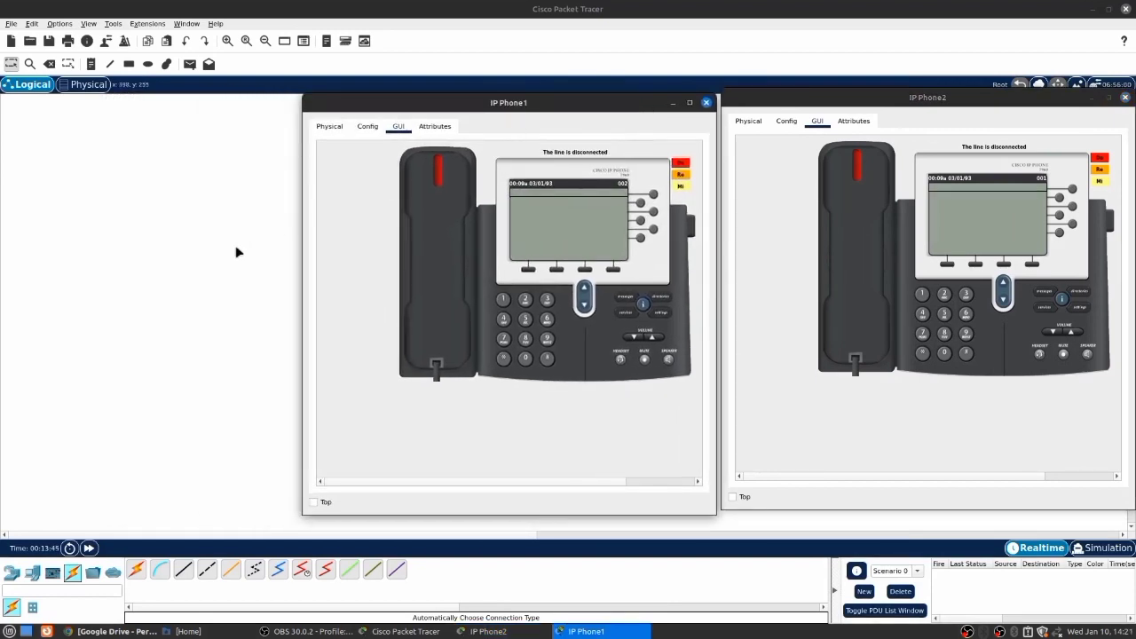
left_click(296, 359)
left_click(348, 428)
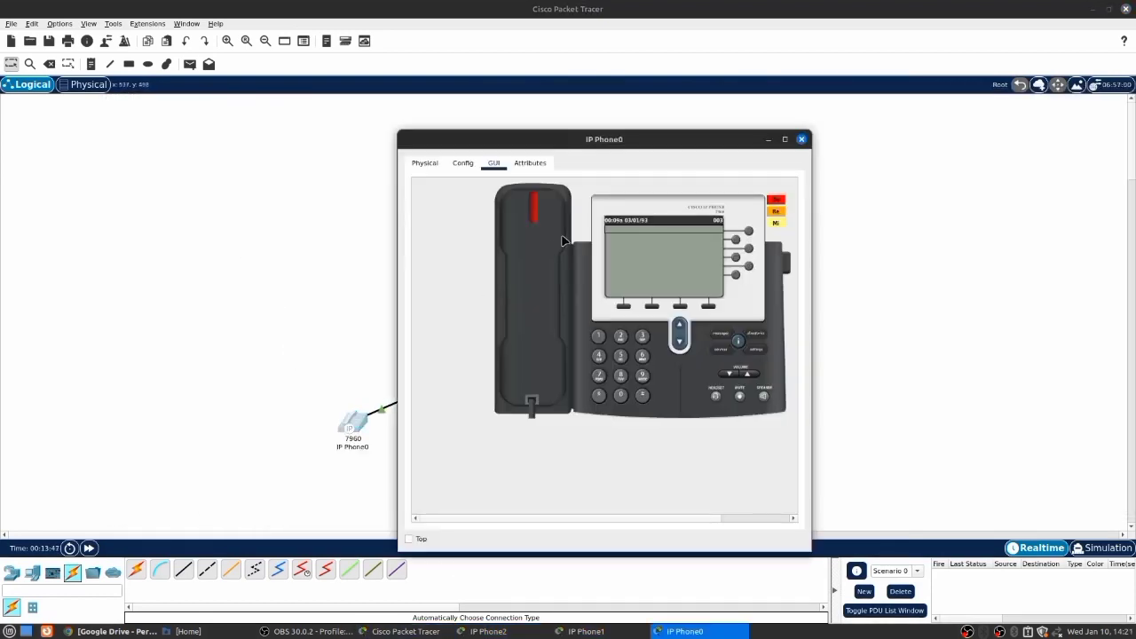
left_click_drag(609, 140, 228, 94)
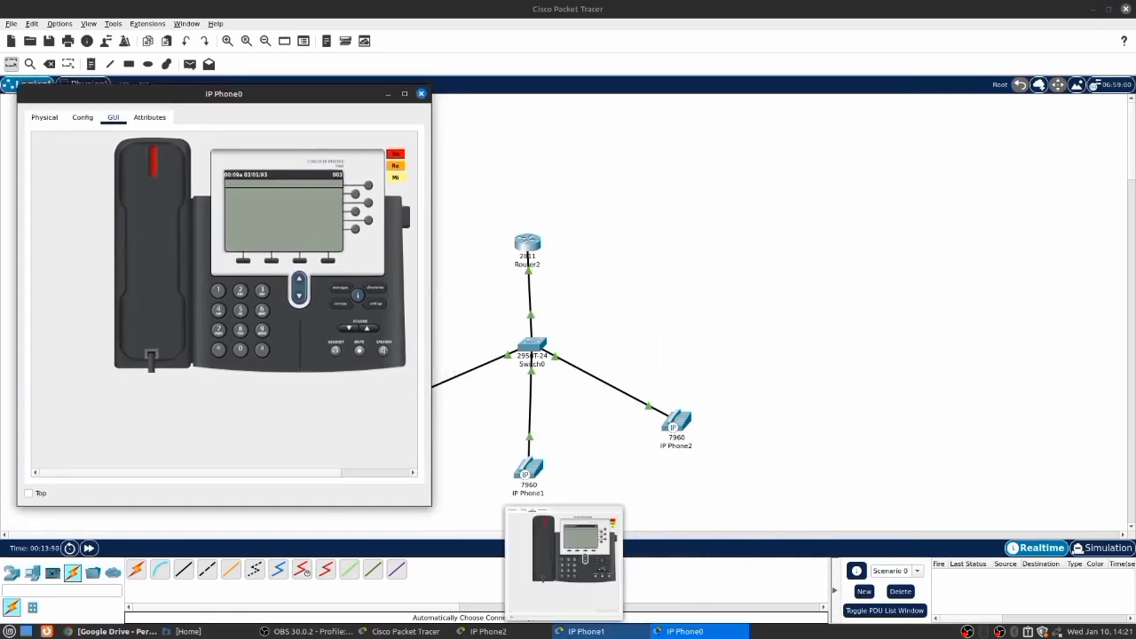
left_click(576, 631)
left_click(529, 631)
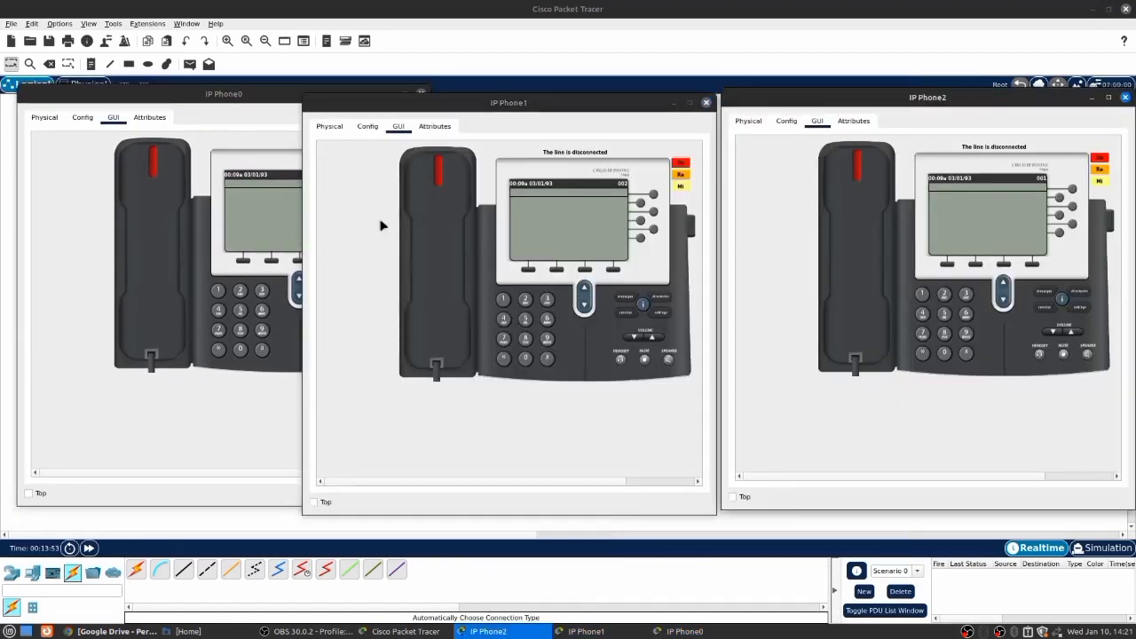
left_click_drag(486, 108, 559, 102)
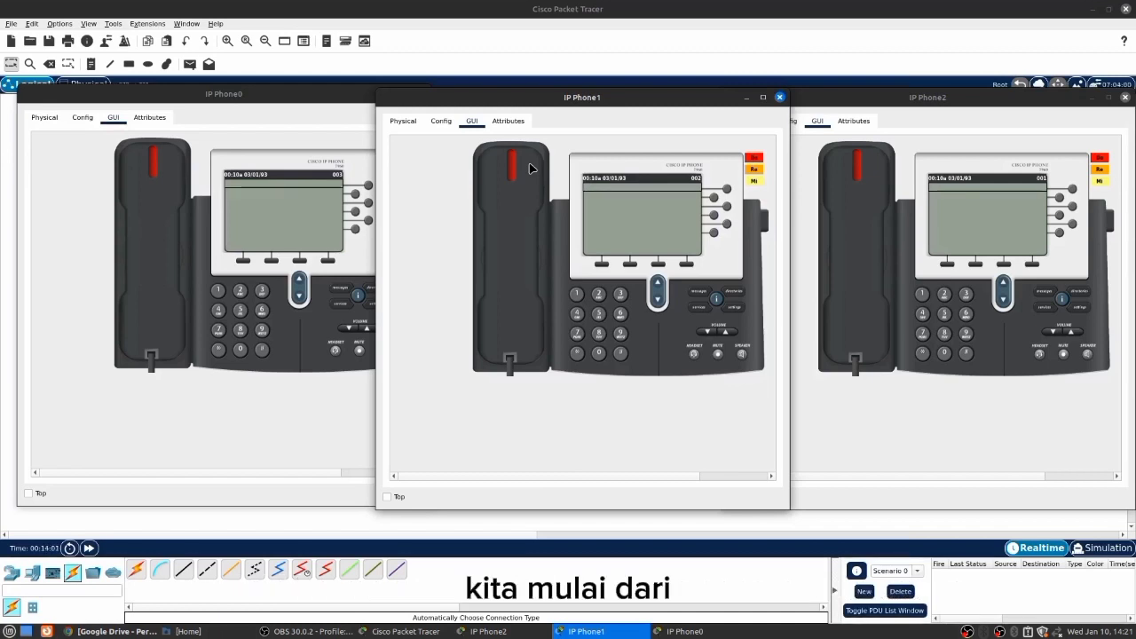
Call 003 from IP Phone2, answer on IP Phone0 and end the call.
left_click(870, 268)
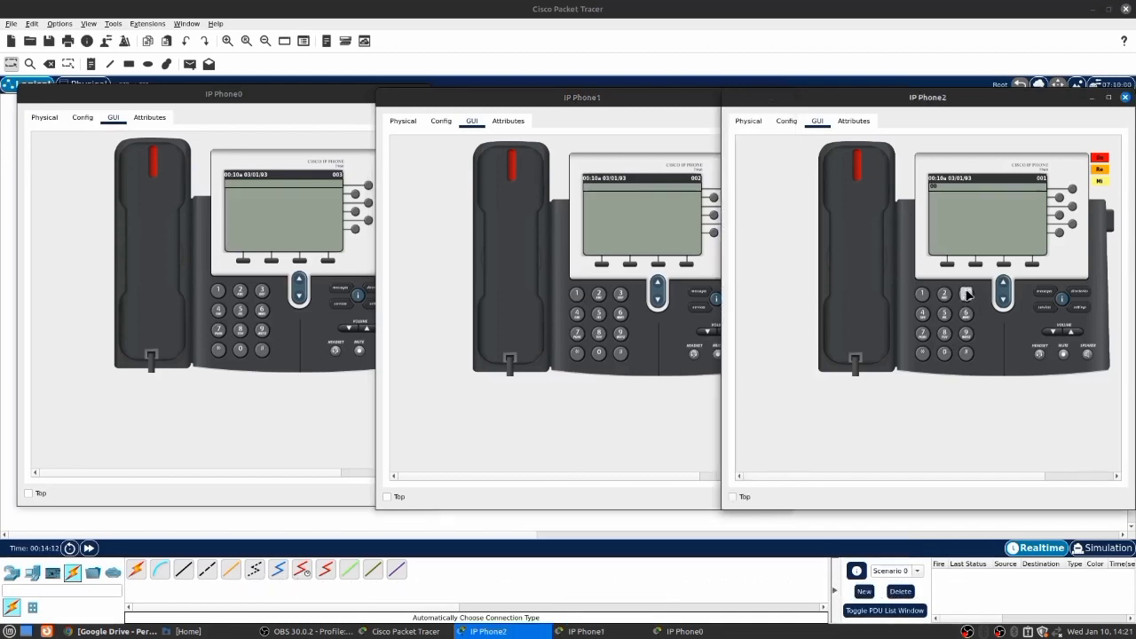
left_click(870, 268)
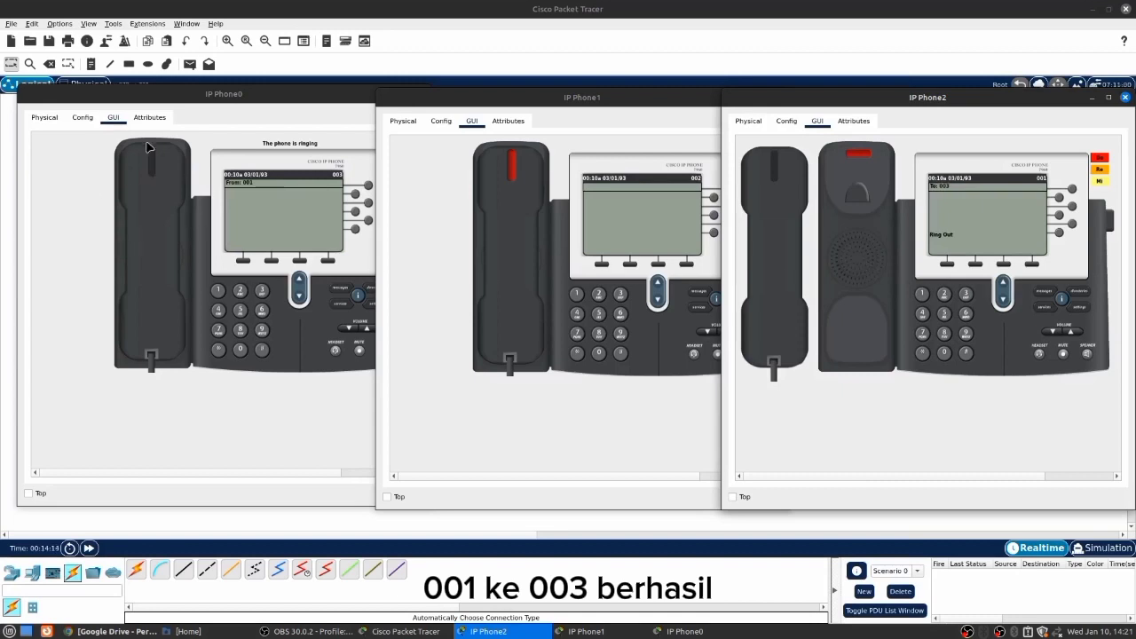
left_click(161, 228)
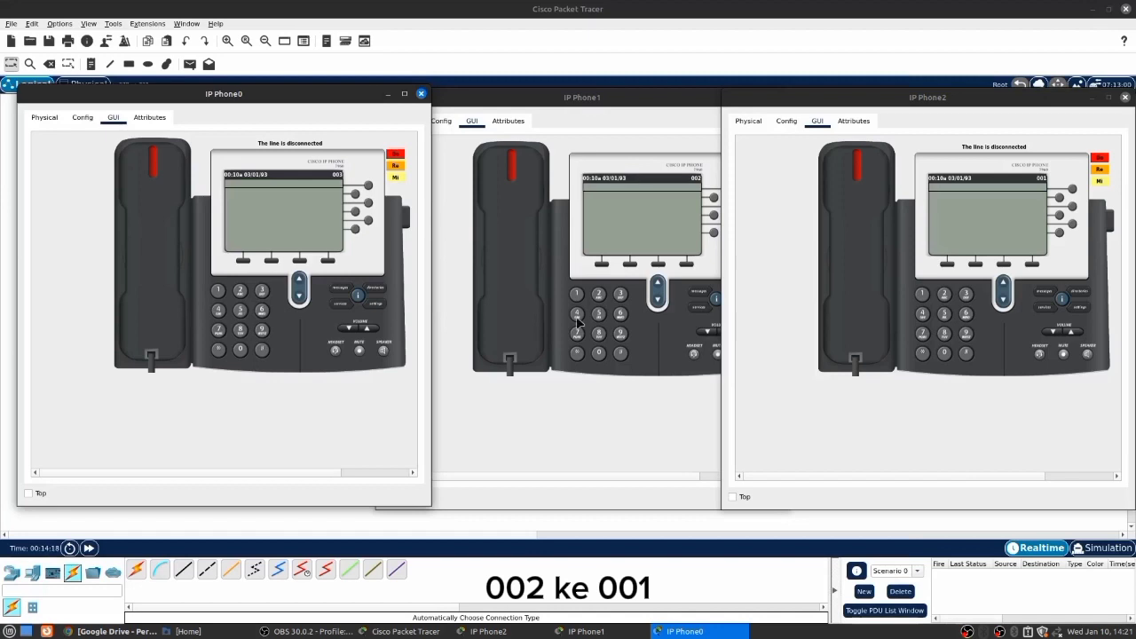
Call 001 from IP Phone1, answer on IP Phone2 and end the call.
left_click(609, 356)
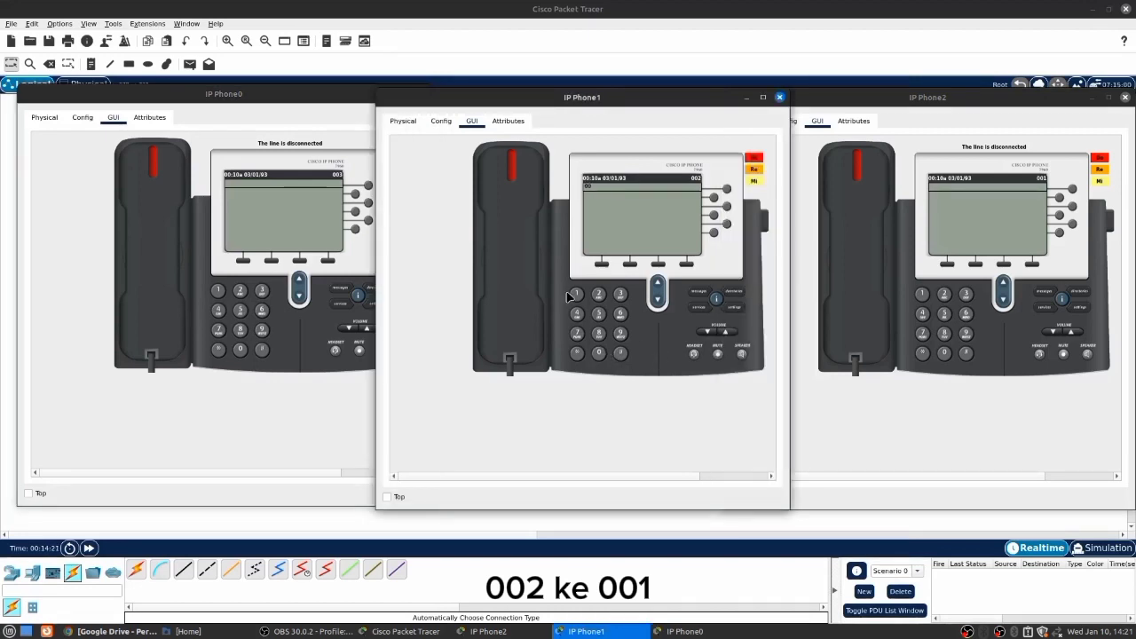
left_click(537, 297)
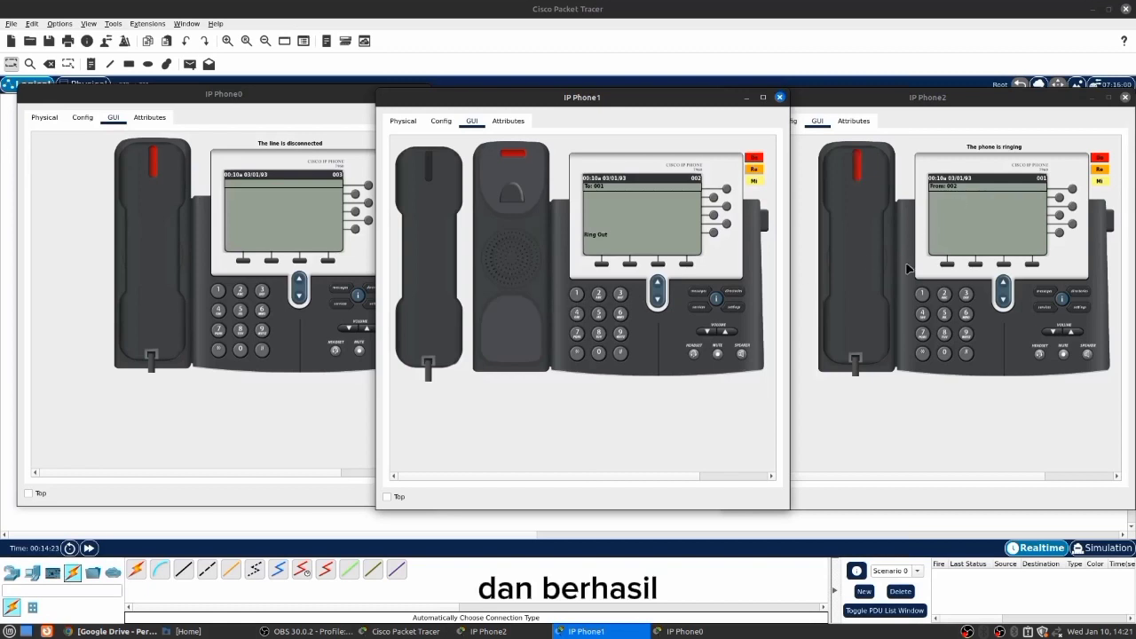
left_click(856, 240)
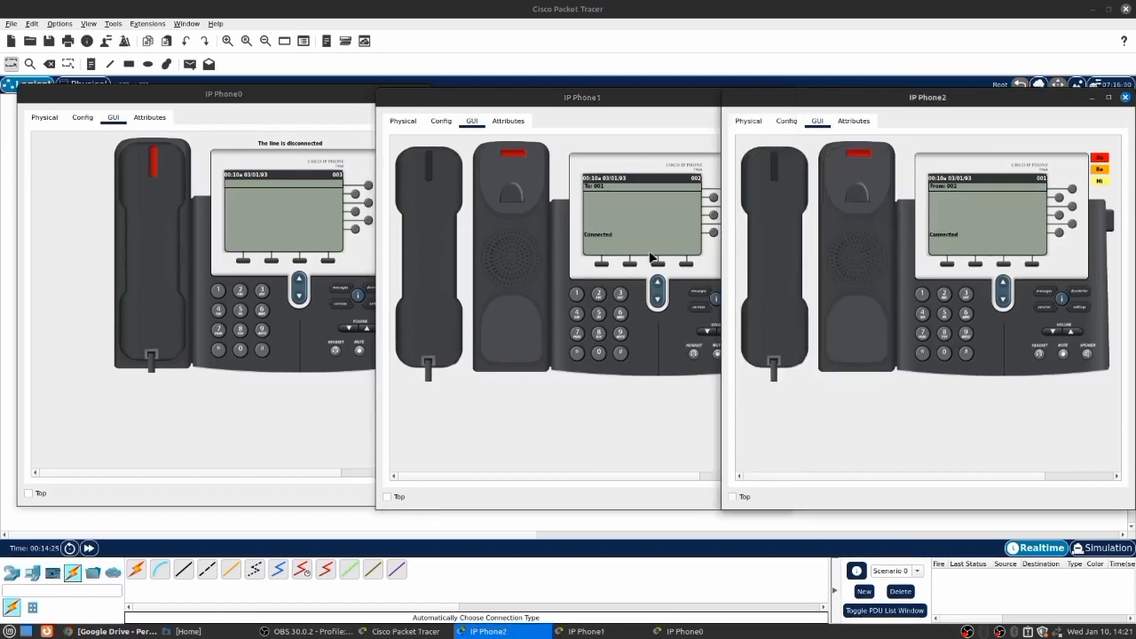
left_click(767, 250)
Dial 003 on IP Phone1, lift its handset to ring IP Phone0 and hang up.
left_click(599, 355)
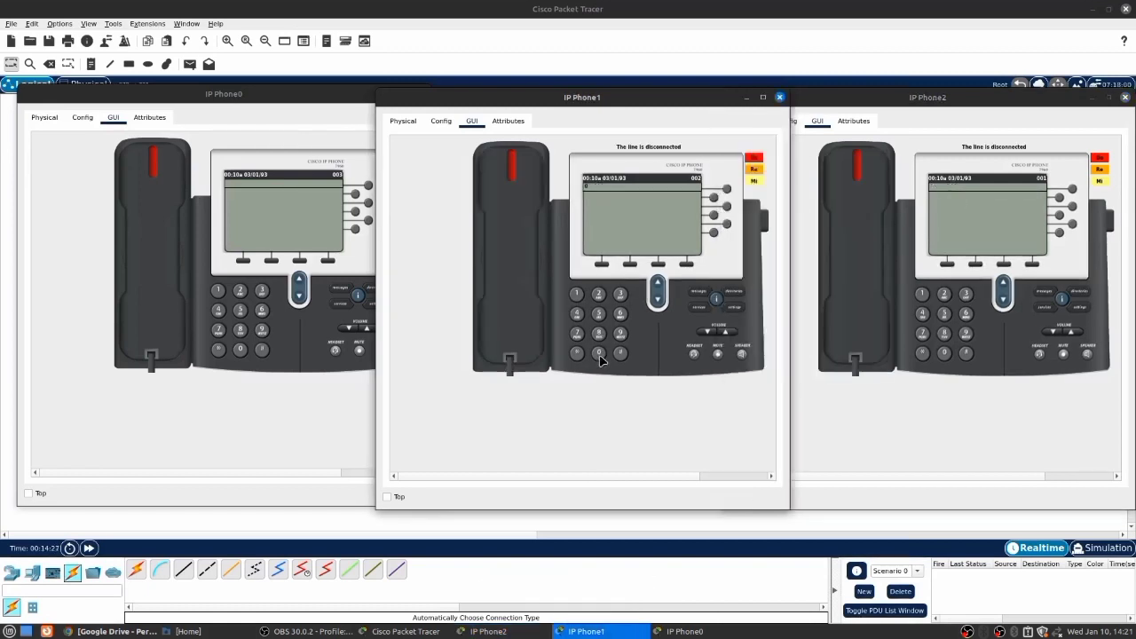
left_click(620, 294)
left_click(532, 286)
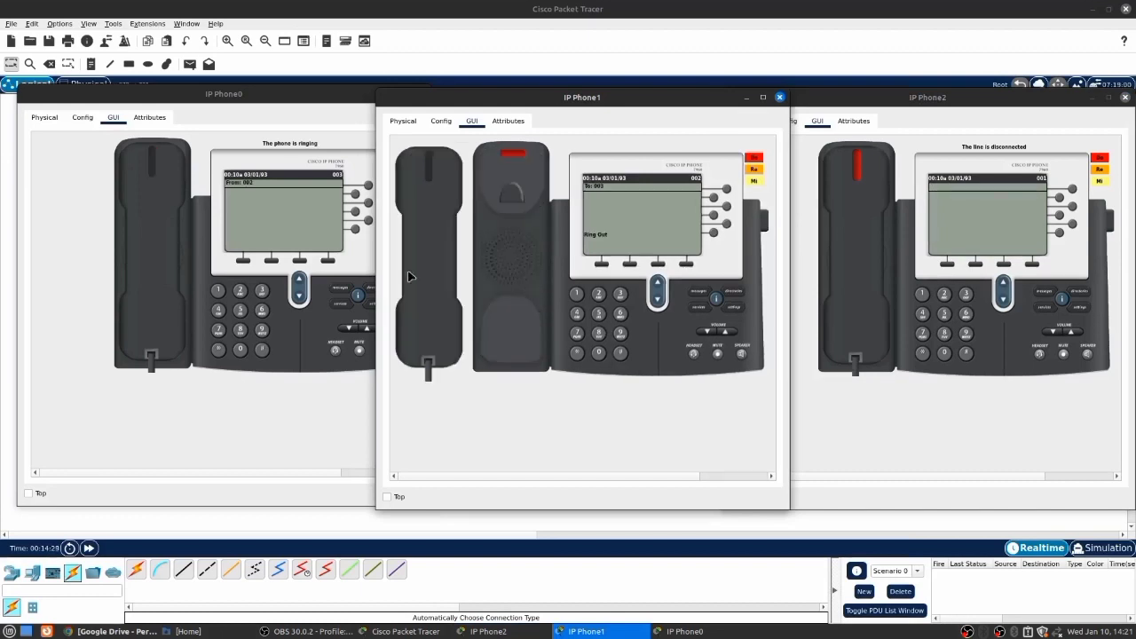
left_click(440, 292)
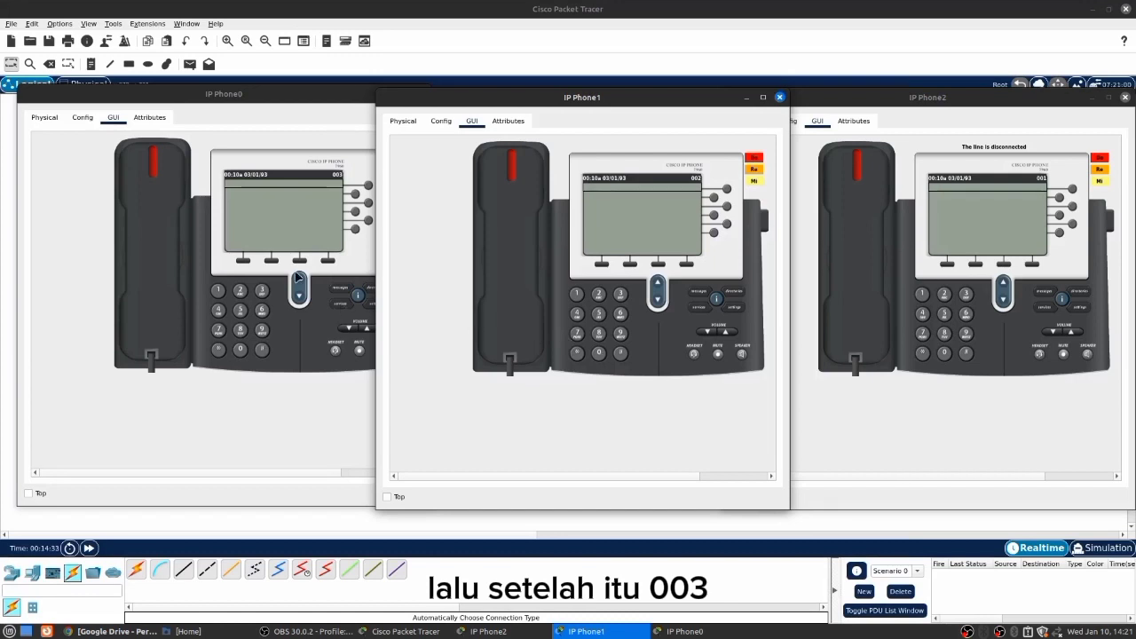
Call 001 from IP Phone0, answer on IP Phone2 and end the call.
left_click(243, 351)
left_click(219, 295)
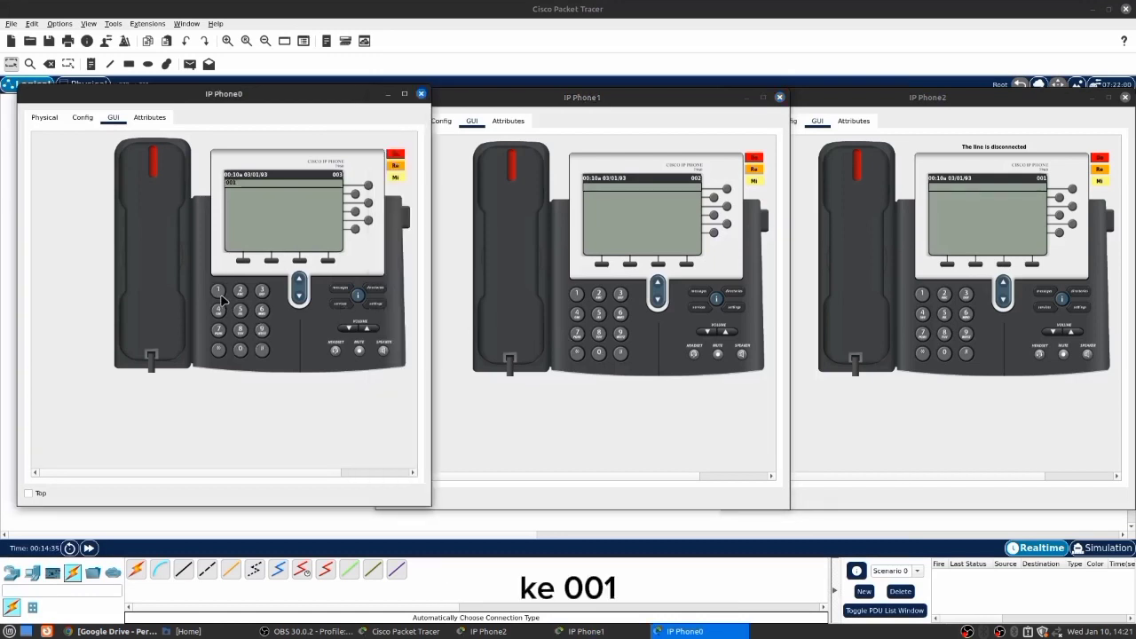
left_click(154, 275)
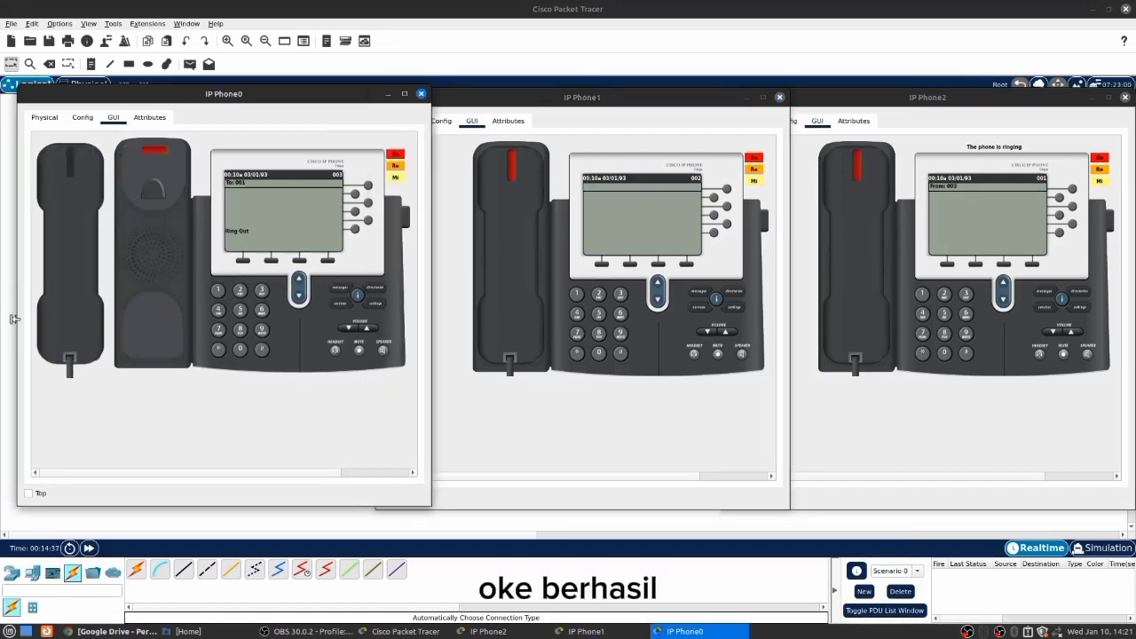
left_click(850, 221)
left_click(779, 228)
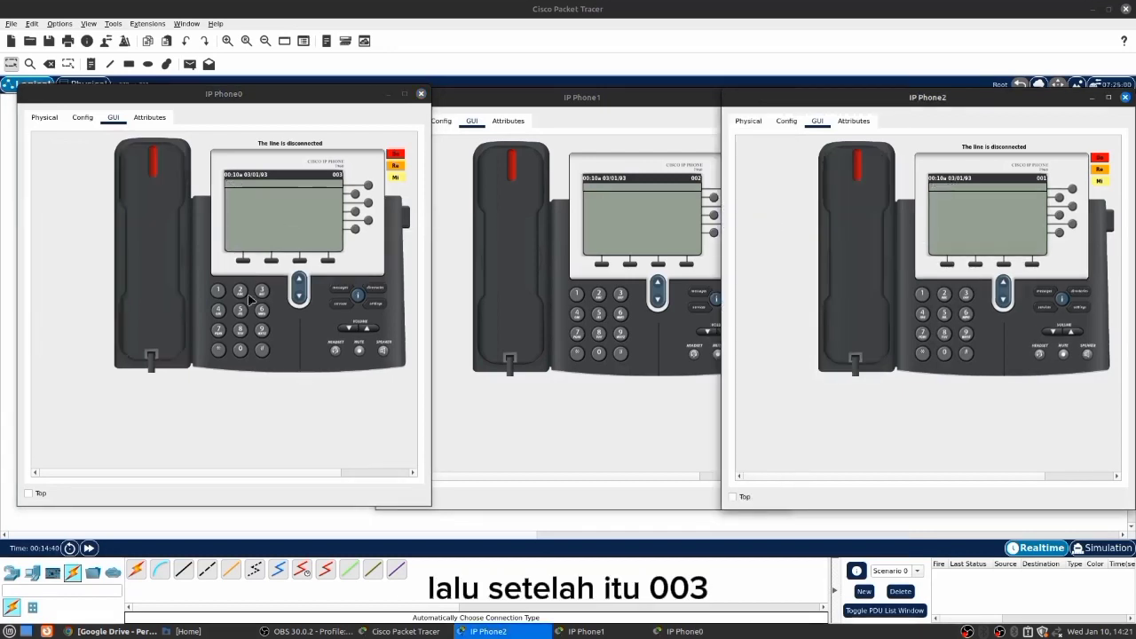
Call 002 from IP Phone0, answer on IP Phone1 and end the call.
left_click(239, 349)
left_click(239, 349)
left_click(239, 290)
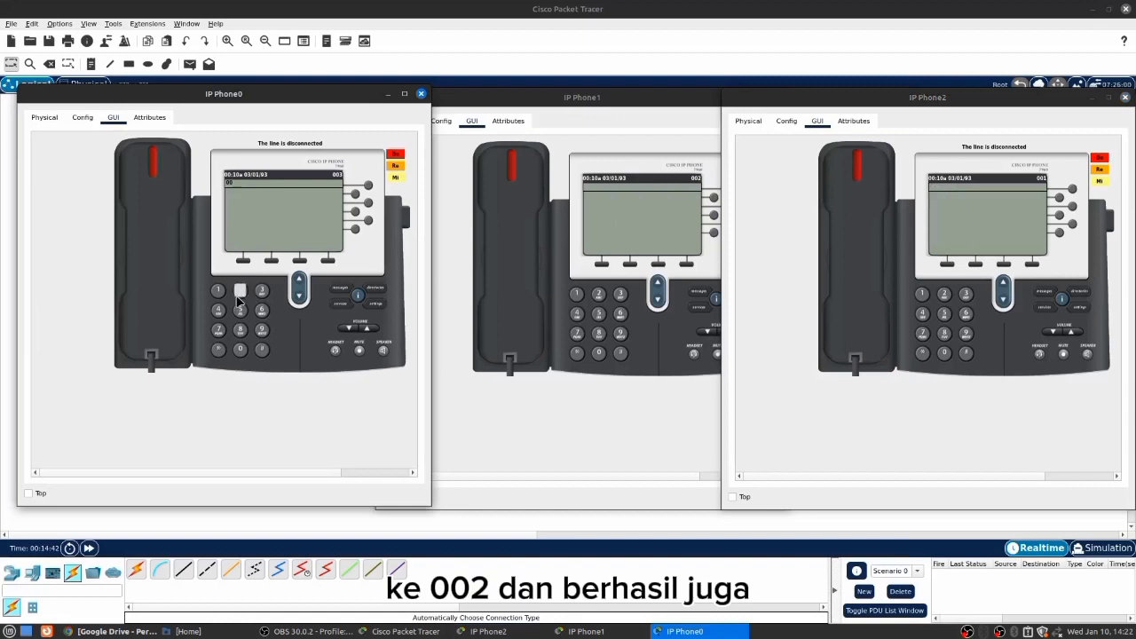
left_click(160, 288)
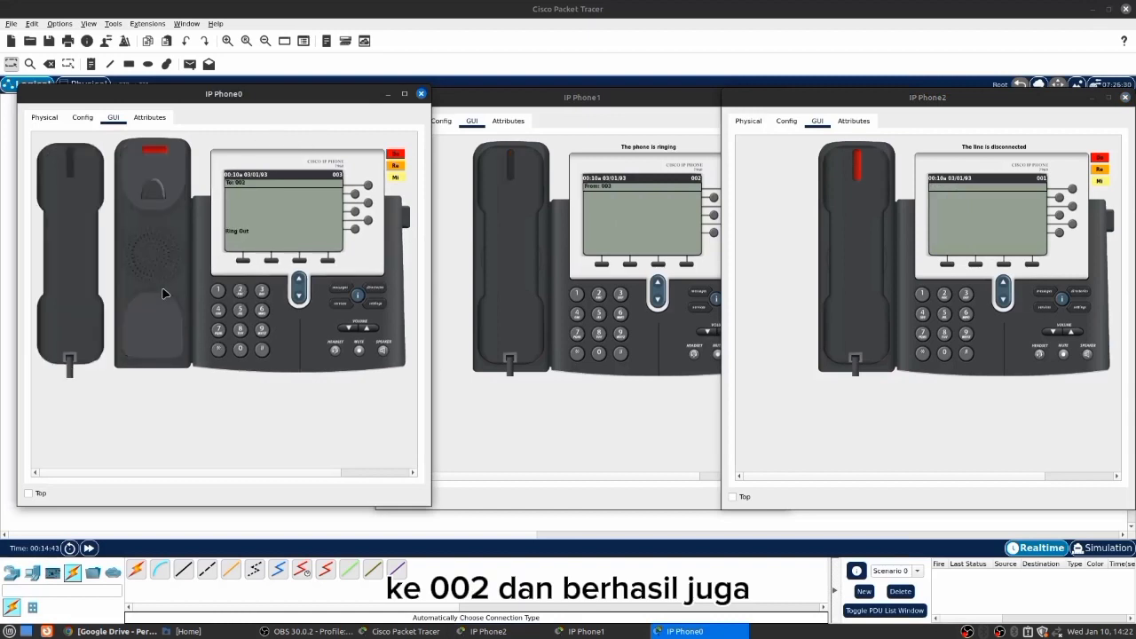
left_click(529, 215)
left_click(446, 224)
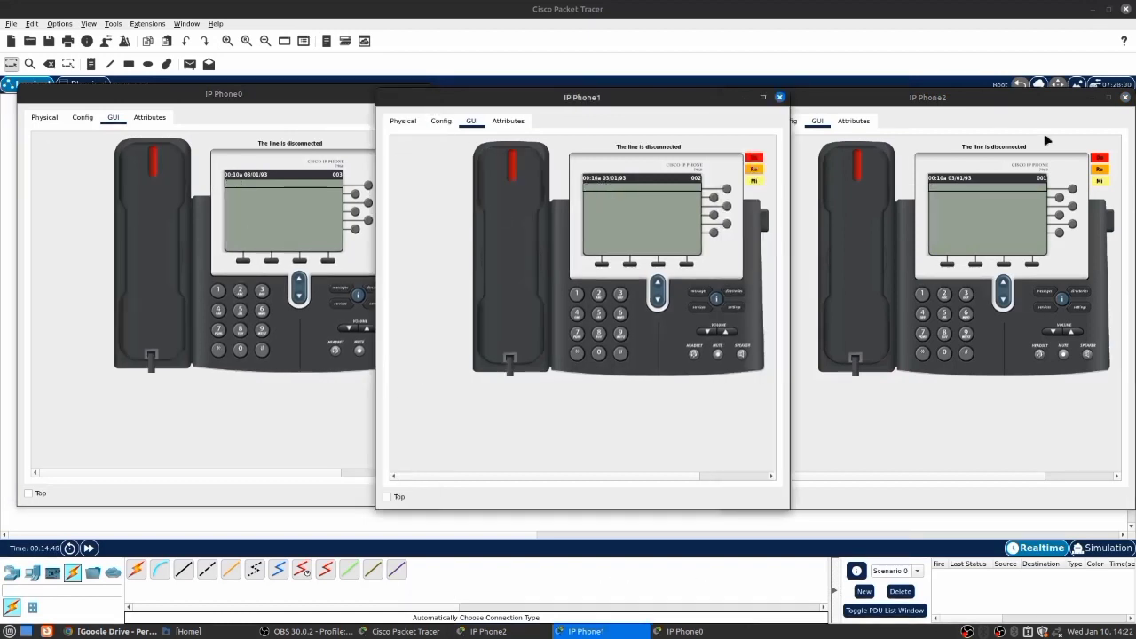
Close the phone windows and review the configuration commands in the command lines of Router2 and Switch0.
left_click(1123, 98)
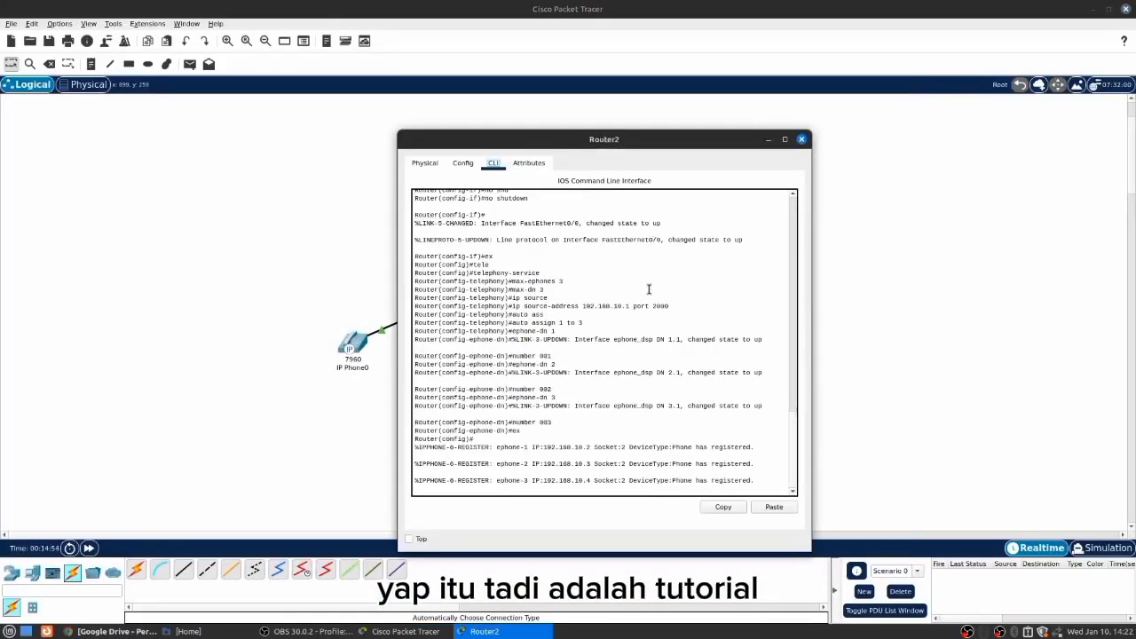
scroll(543, 288, "up", 15)
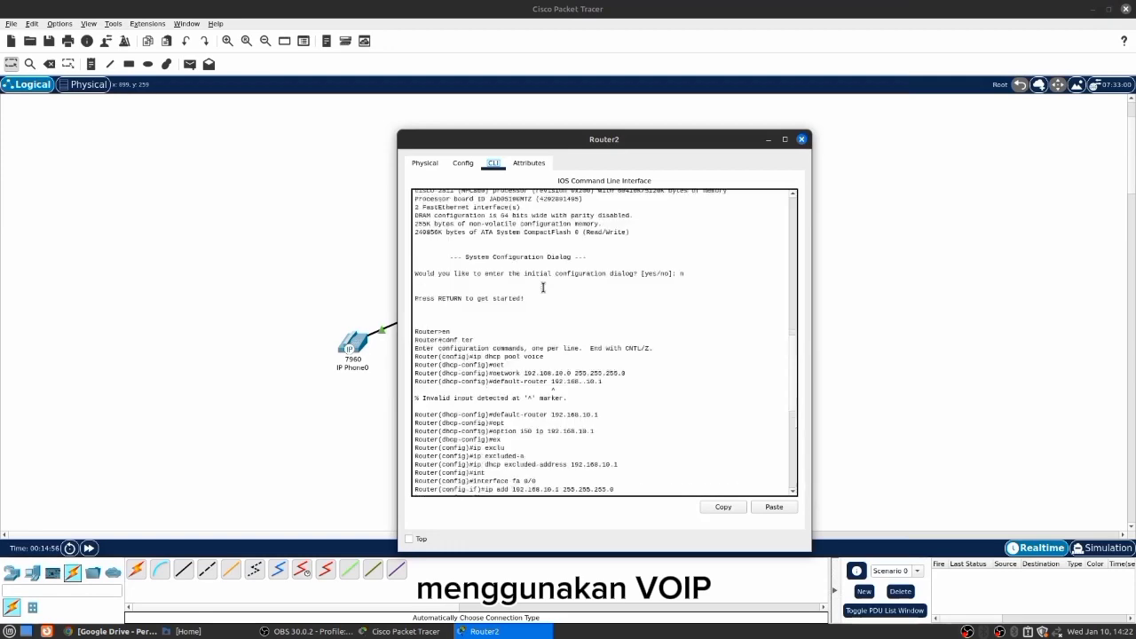
scroll(543, 288, "up", 11)
scroll(543, 287, "down", 10)
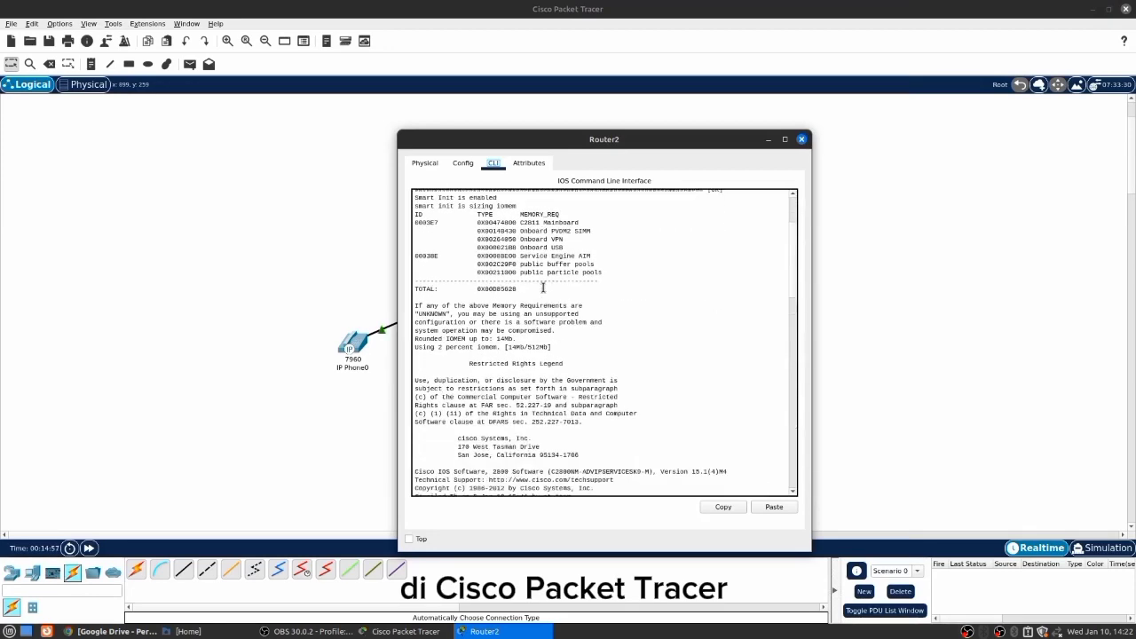
scroll(543, 288, "down", 15)
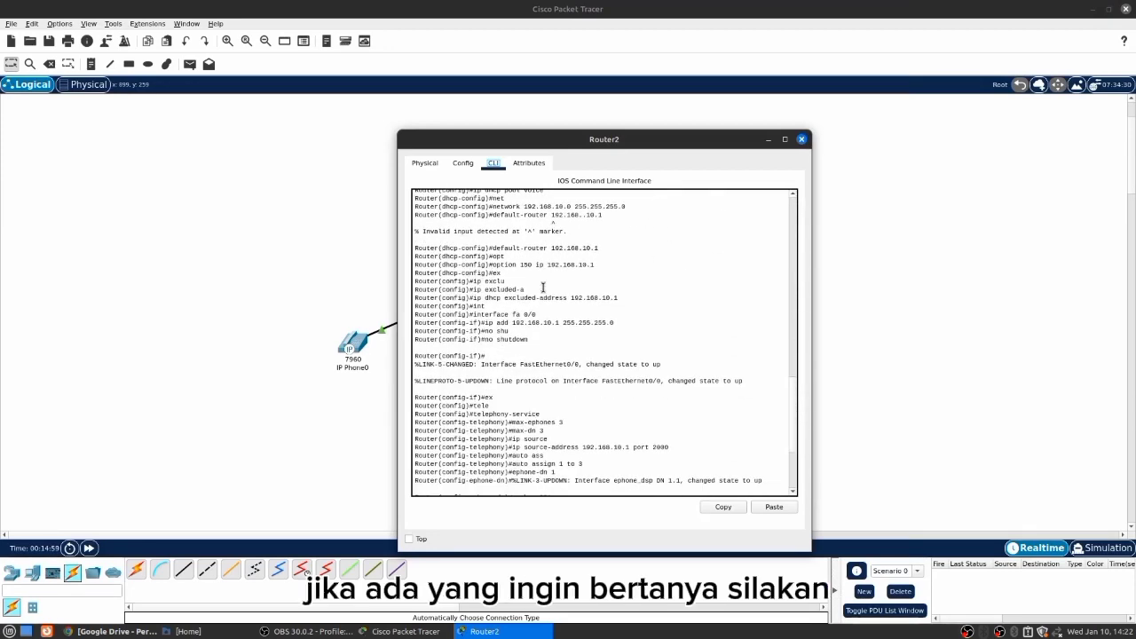
scroll(543, 288, "up", 3)
scroll(543, 288, "down", 11)
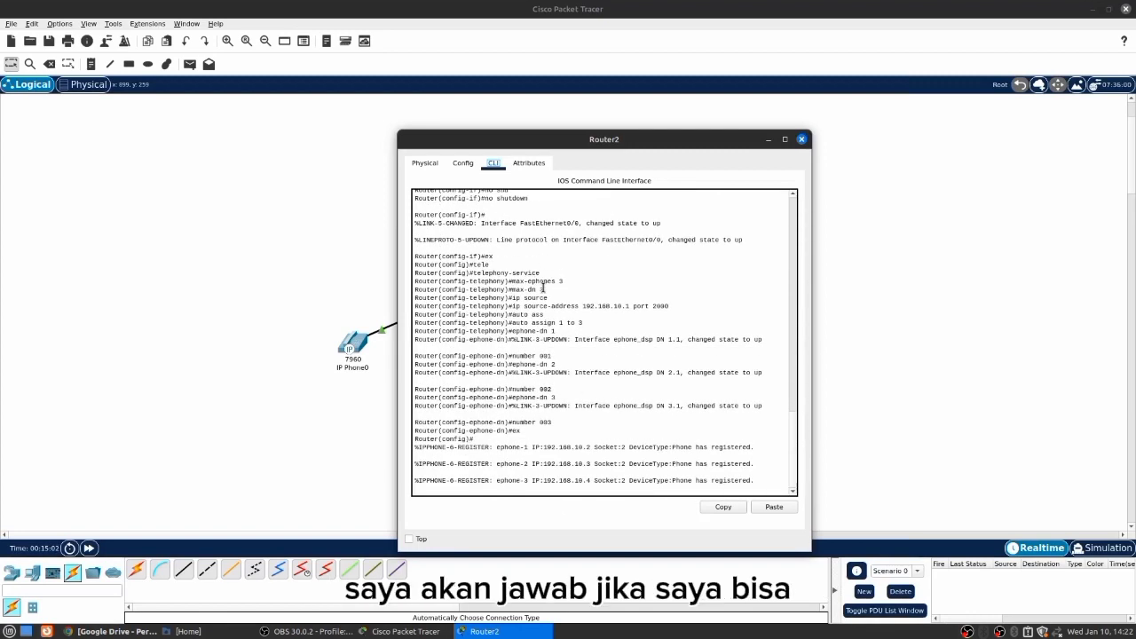
left_click(801, 140)
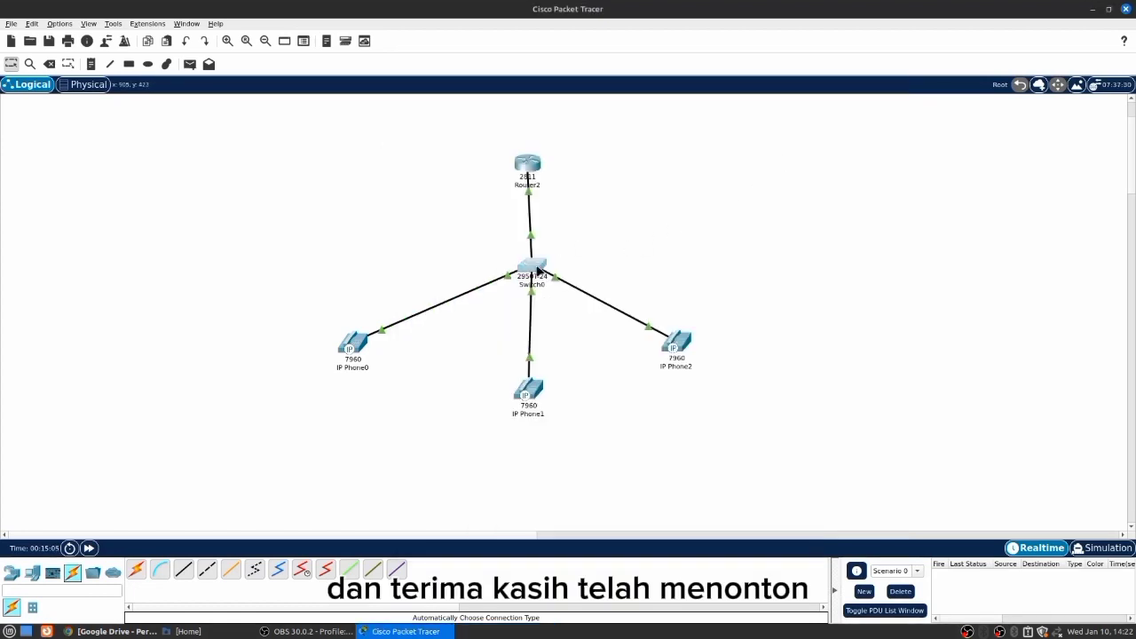
left_click(537, 270)
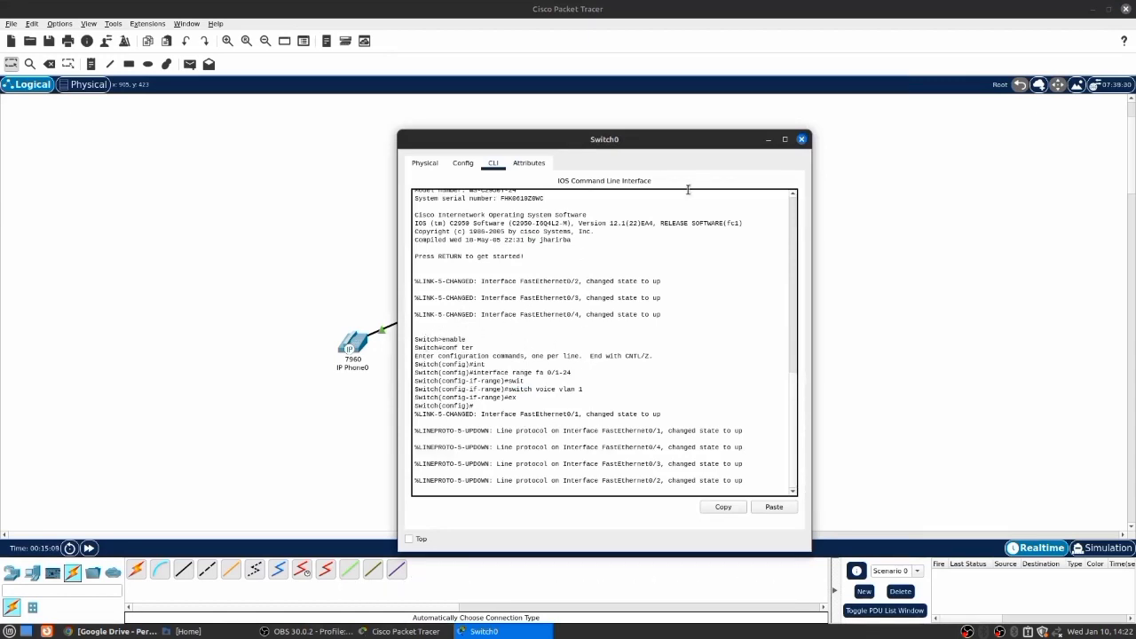
left_click(801, 140)
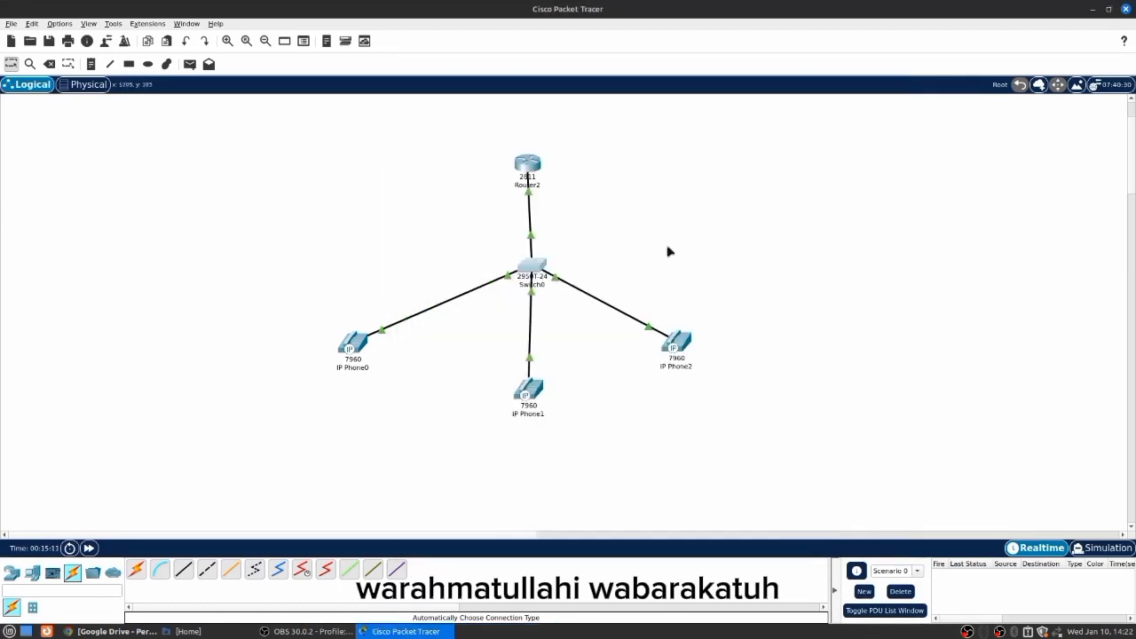